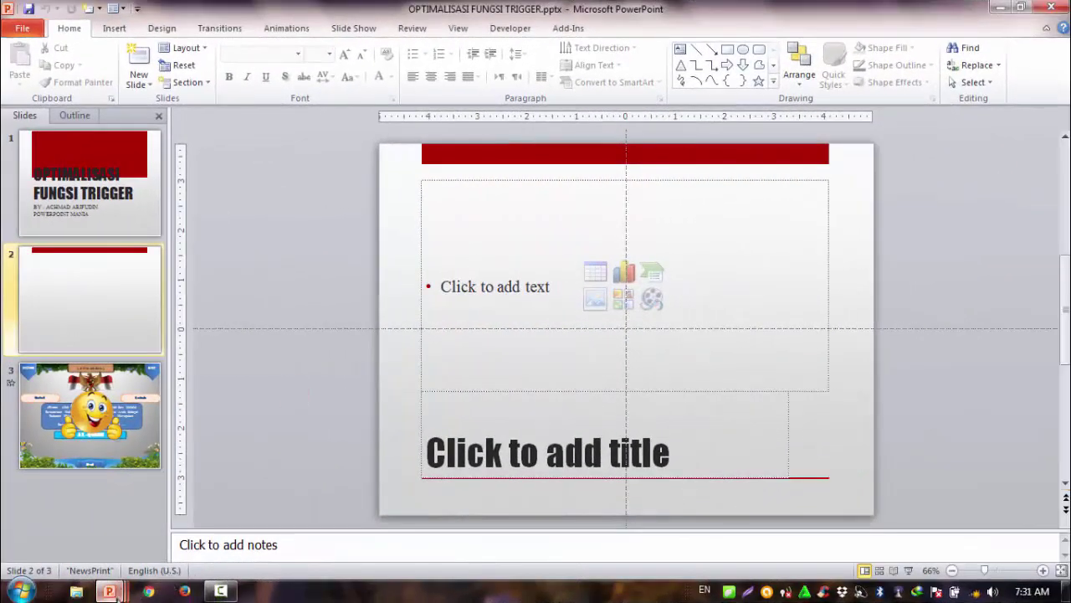
Bring the Bab. Al-quran Pedoman Hidup presentation forward and start its slide show
mouse_move(117, 593)
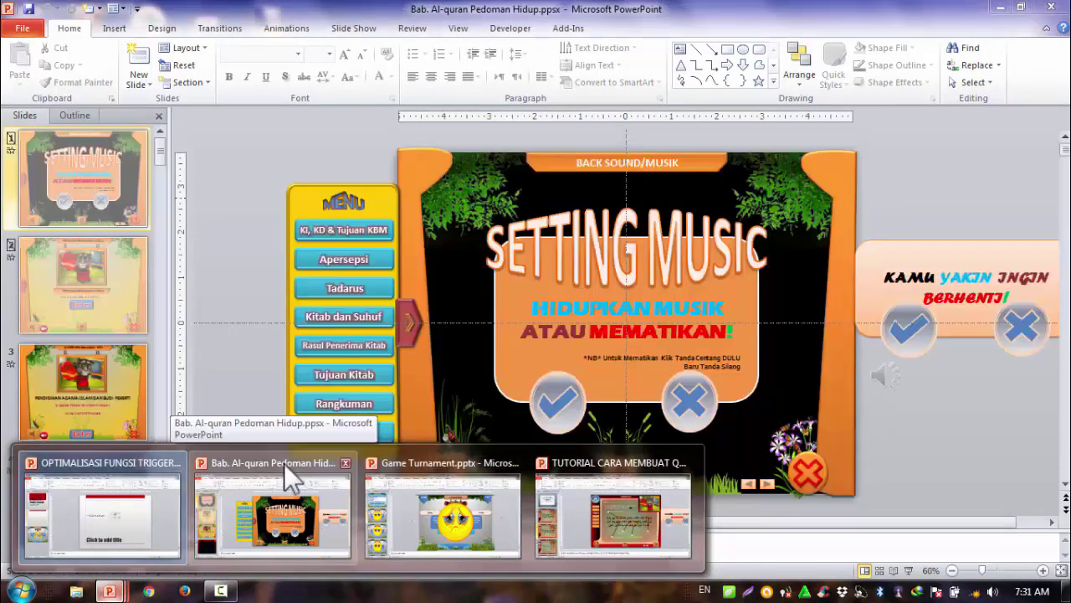
left_click(284, 463)
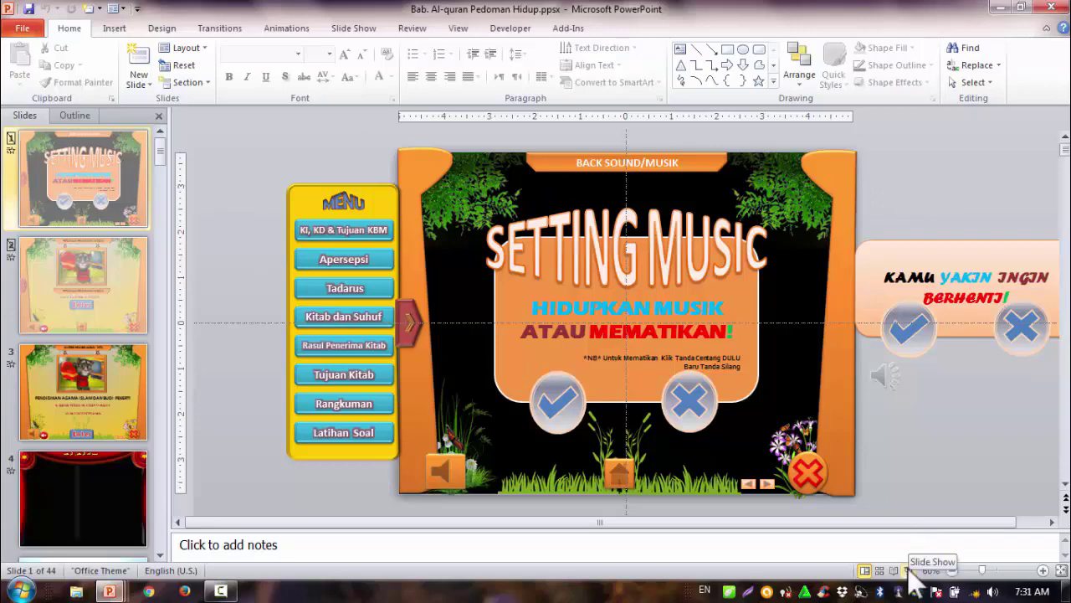
left_click(909, 569)
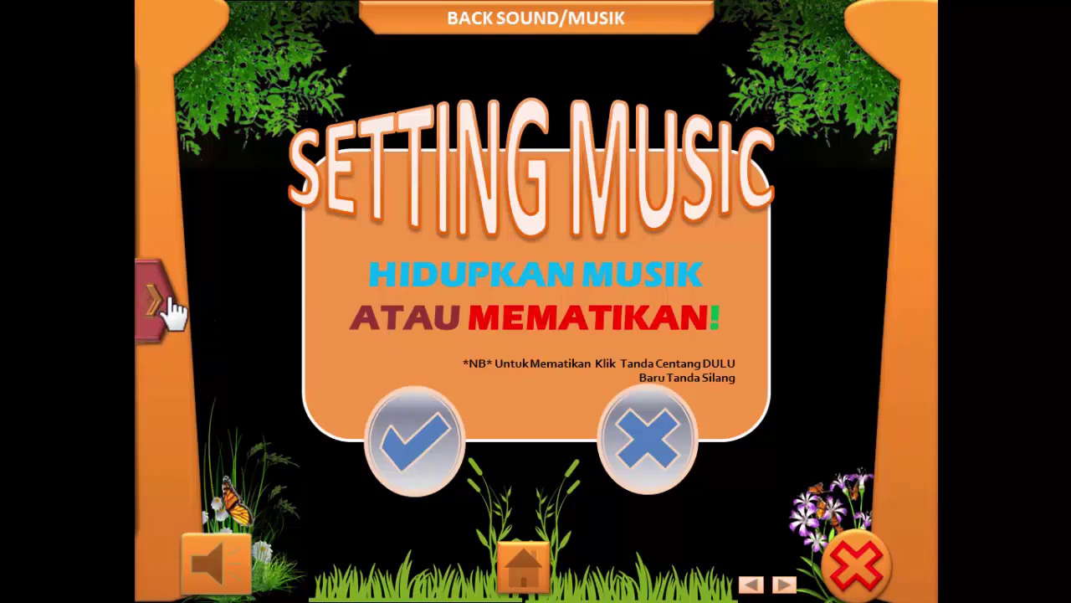
Slide the MENU panel out and back twice, then turn the music on with the check mark
left_click(153, 298)
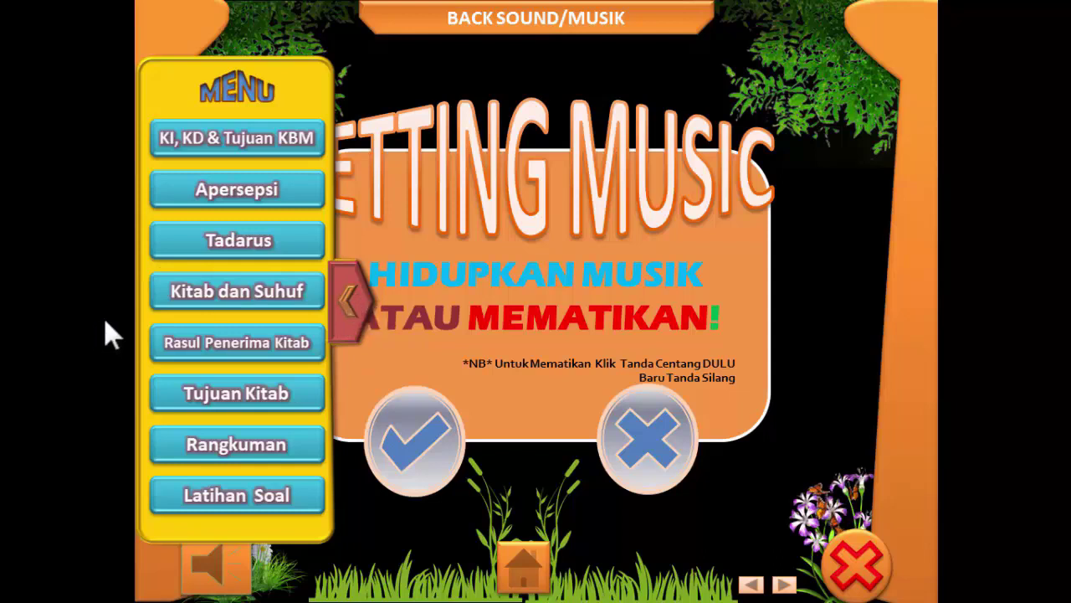
left_click(354, 303)
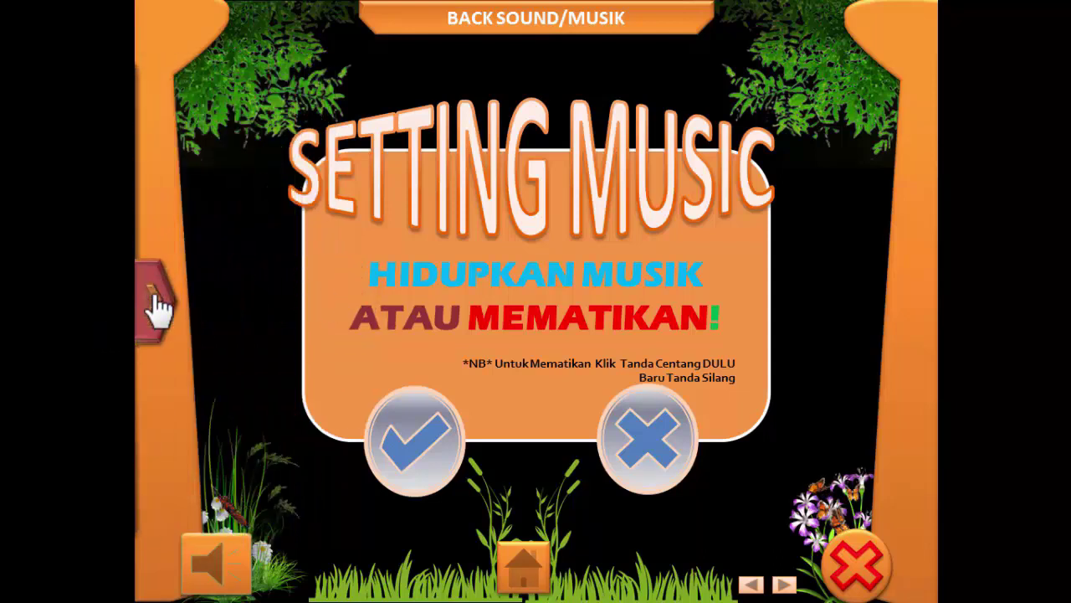
left_click(155, 300)
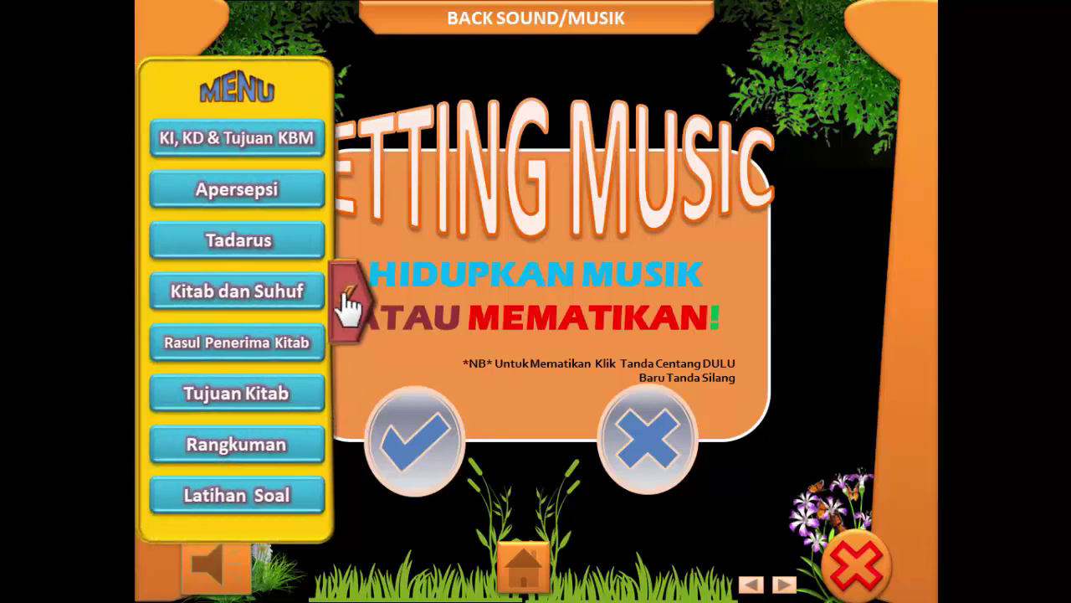
left_click(351, 303)
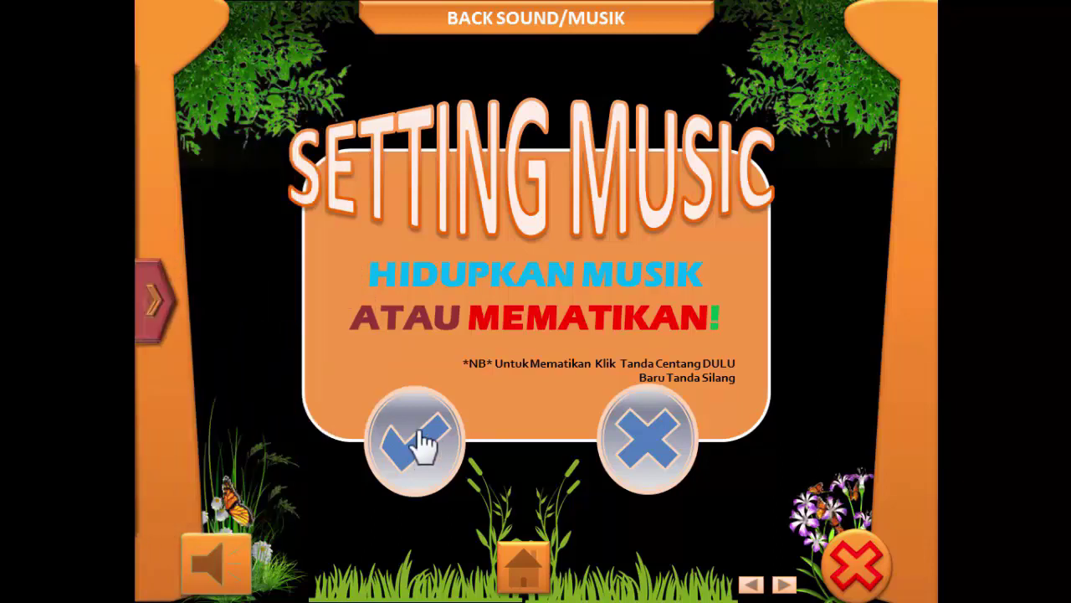
left_click(419, 436)
Bring up and dismiss the stop confirmation, then end the slide show with Esc
left_click(862, 576)
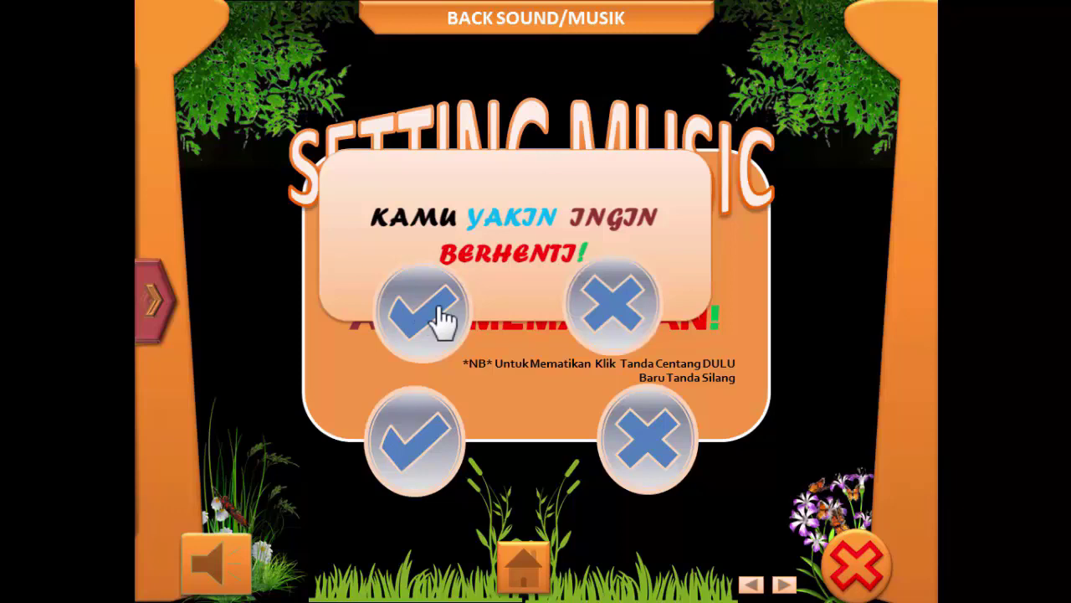
left_click(612, 301)
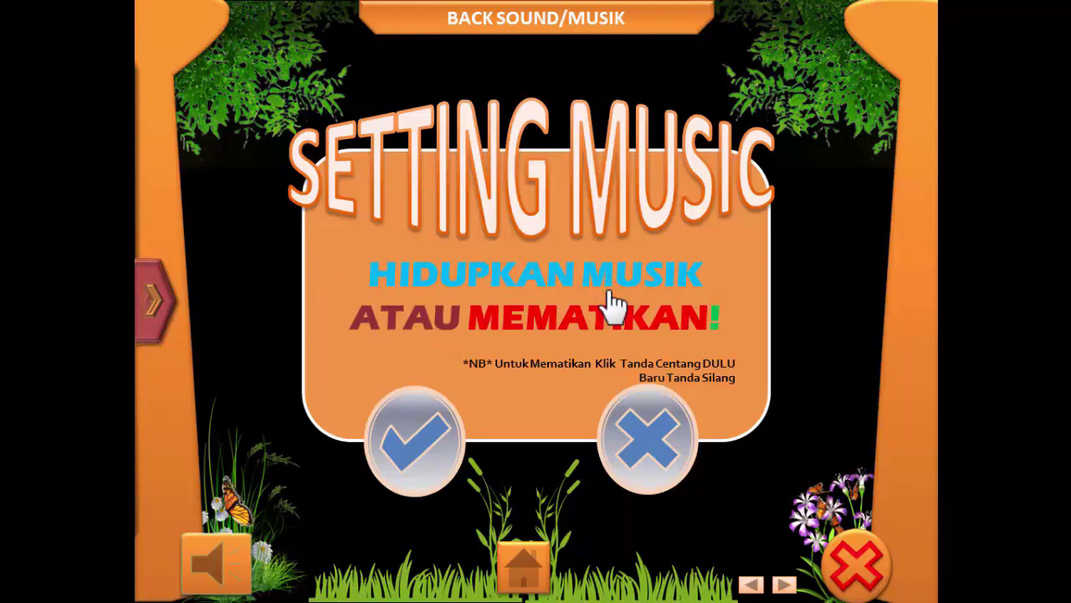
key("Escape")
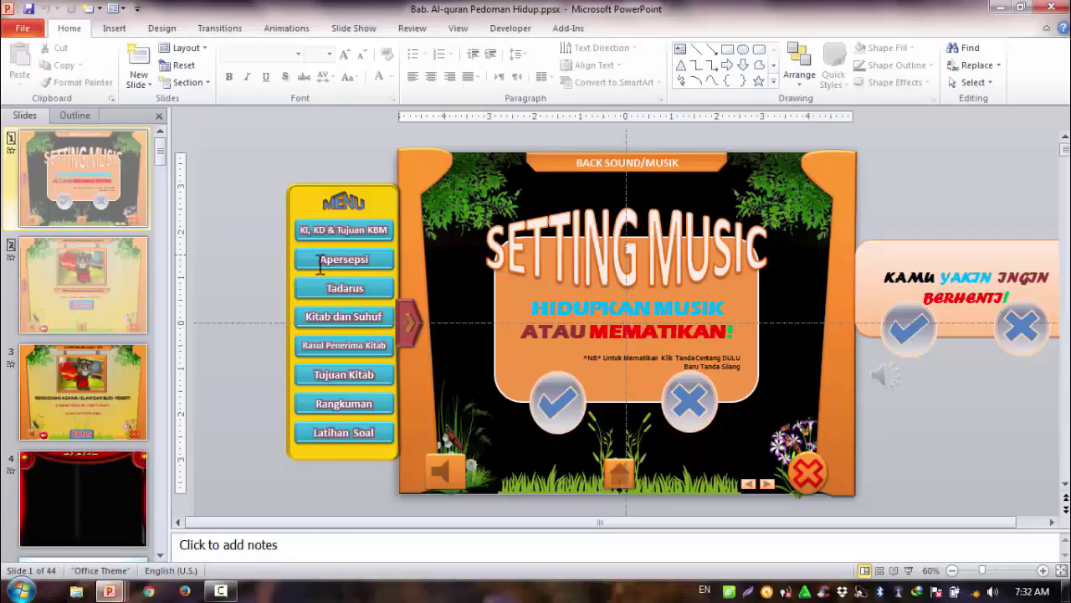
Switch to TUTORIAL CARA MEMBUAT QUIZ and play its SOAL 2 slide as a slide show
left_click(115, 593)
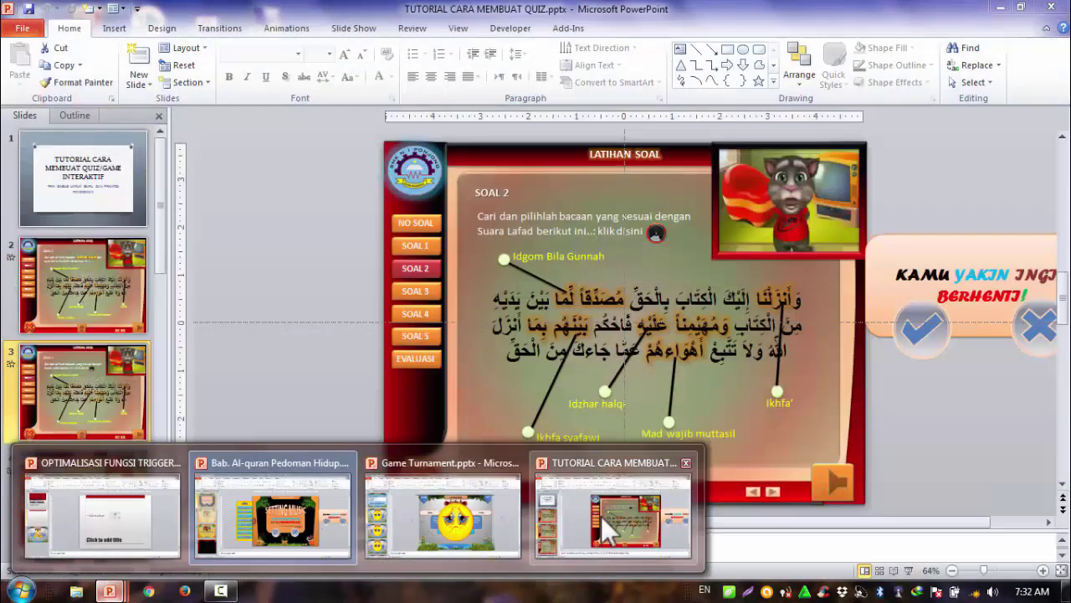
left_click(601, 515)
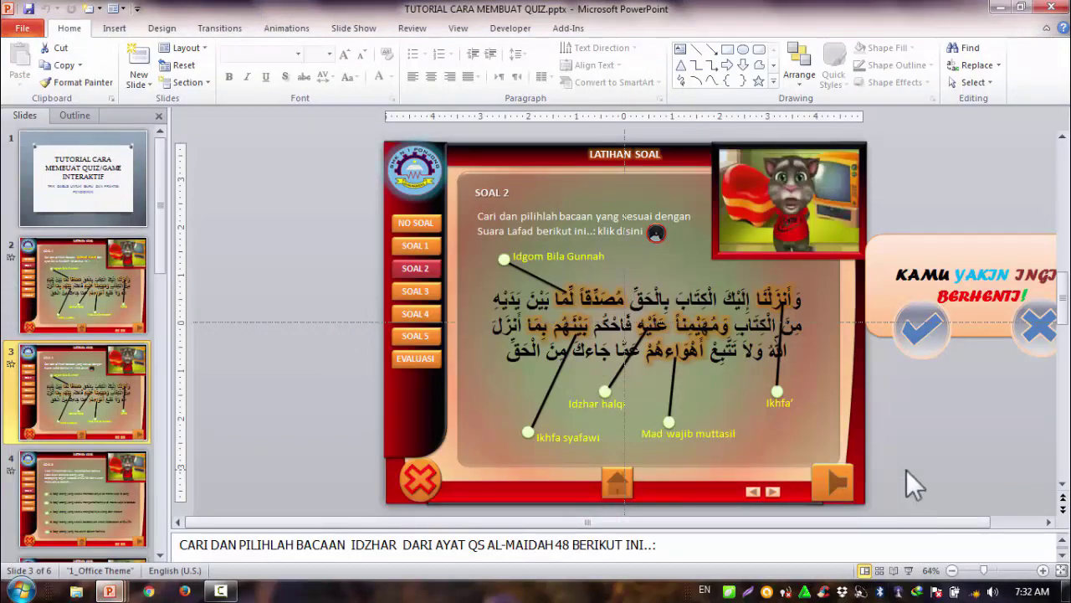
left_click(909, 570)
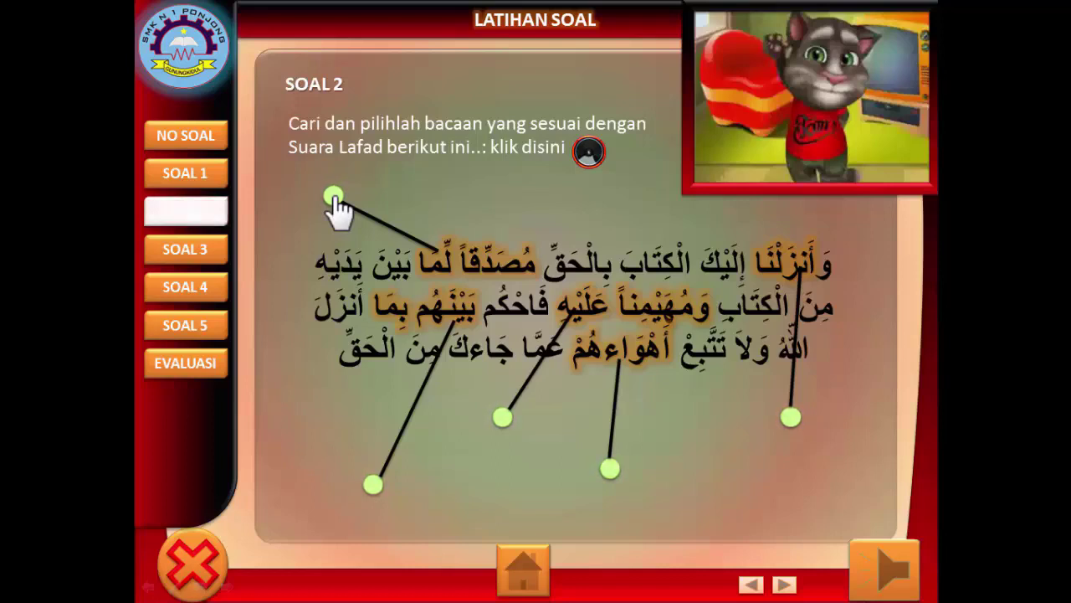
Reveal the Idgom Bila Gunnah and Ikhfa syafawi labels, restarting the show with Shift+F5 in between
left_click(334, 198)
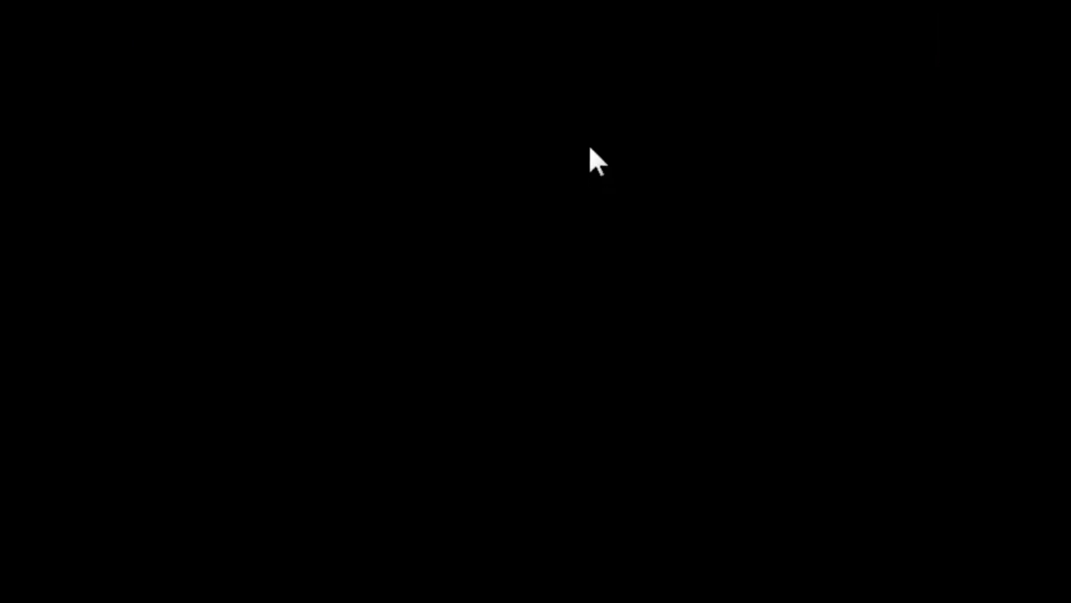
key("Escape")
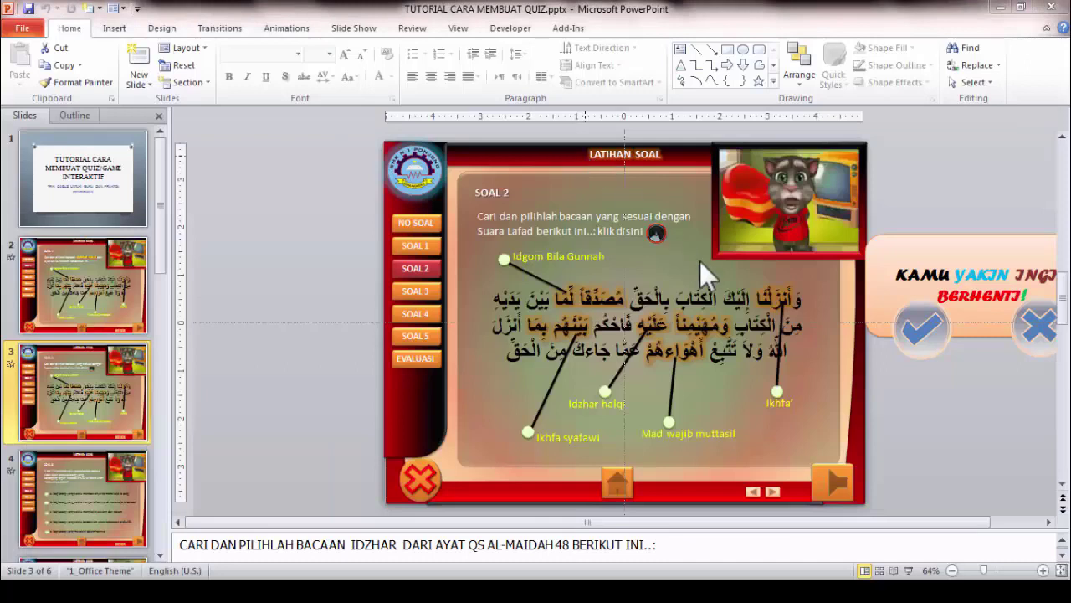
key("shift+F5")
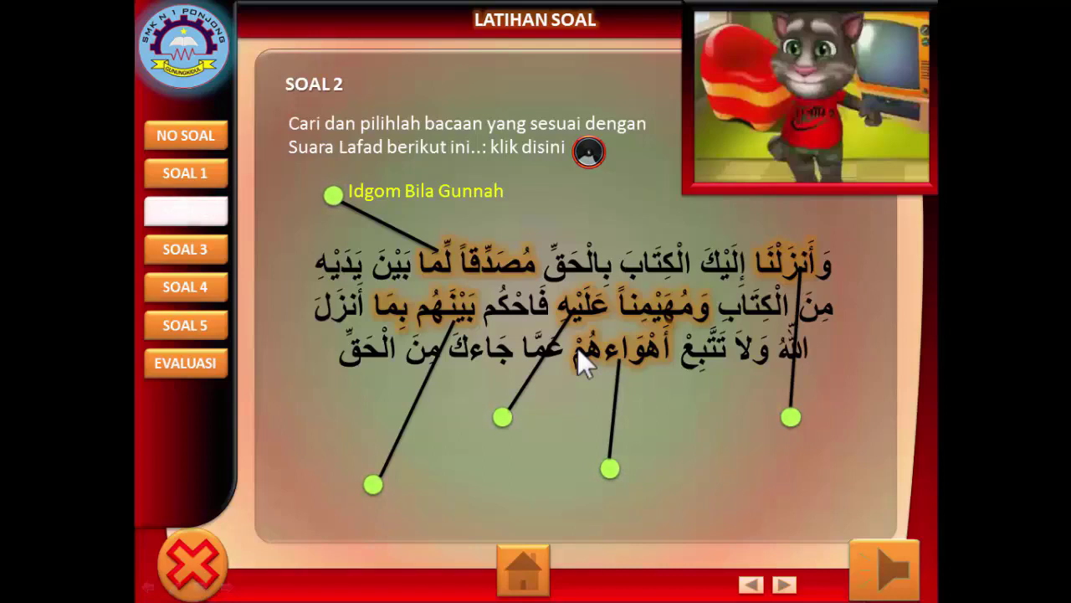
left_click(374, 485)
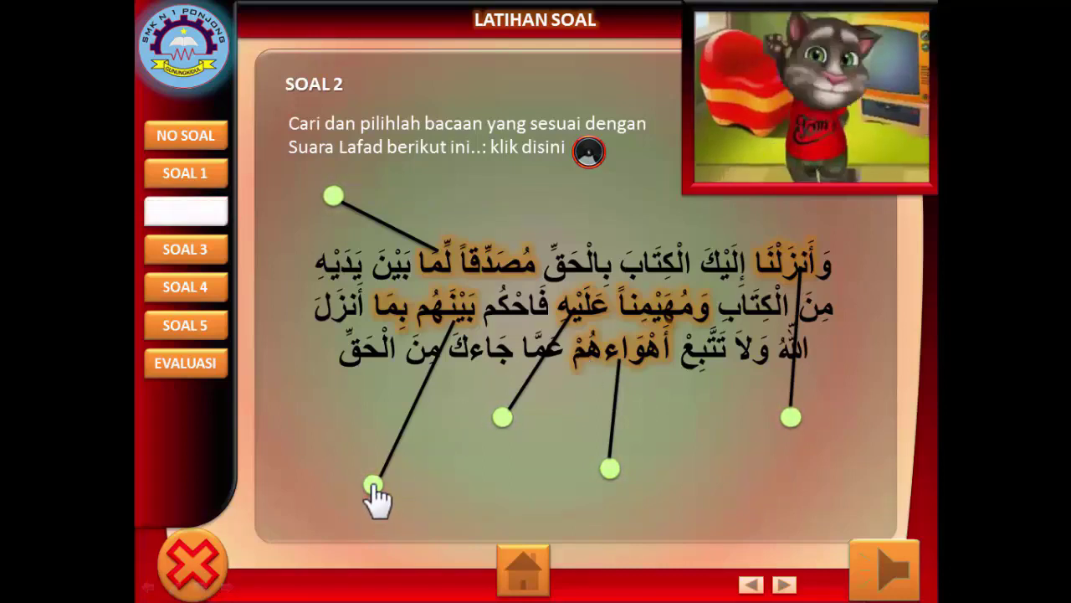
left_click(373, 484)
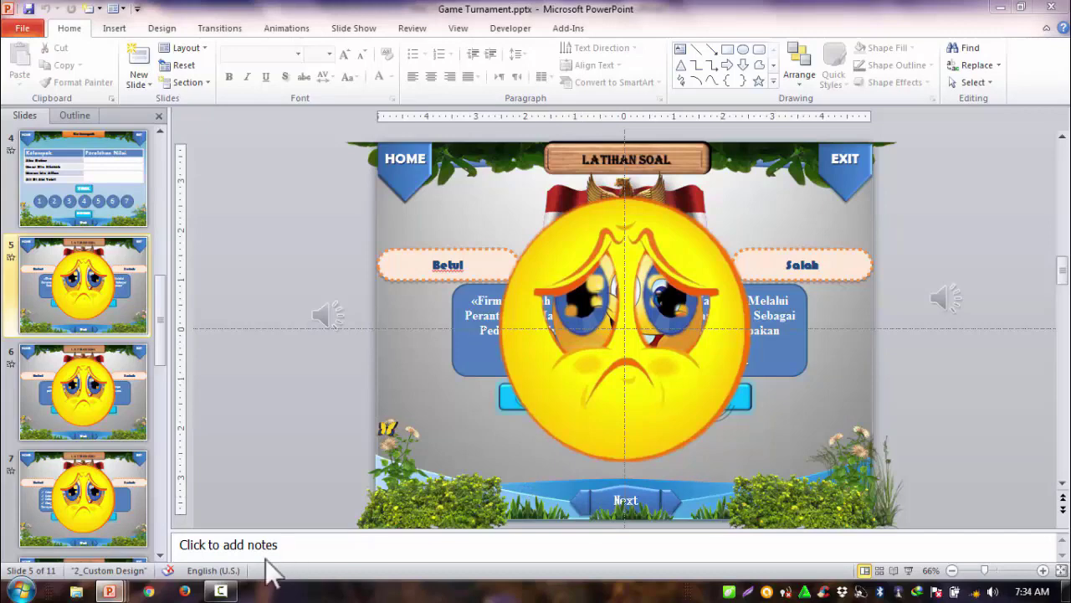
Play Game Turnament slide 5, try Betul, Salah and the AL-QURAN answer, then exit the show
left_click(333, 399)
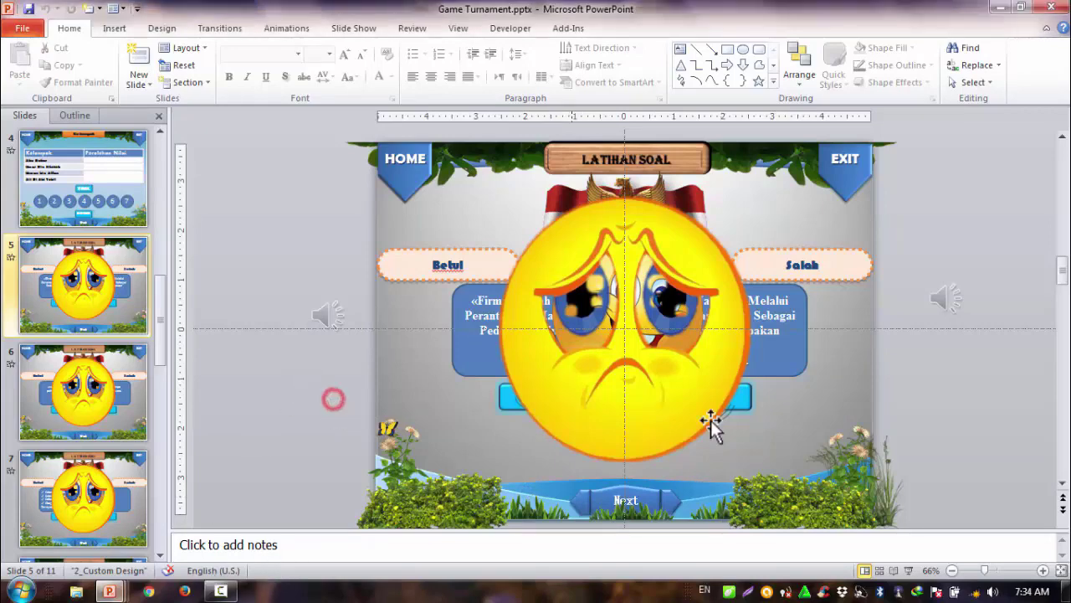
left_click(910, 571)
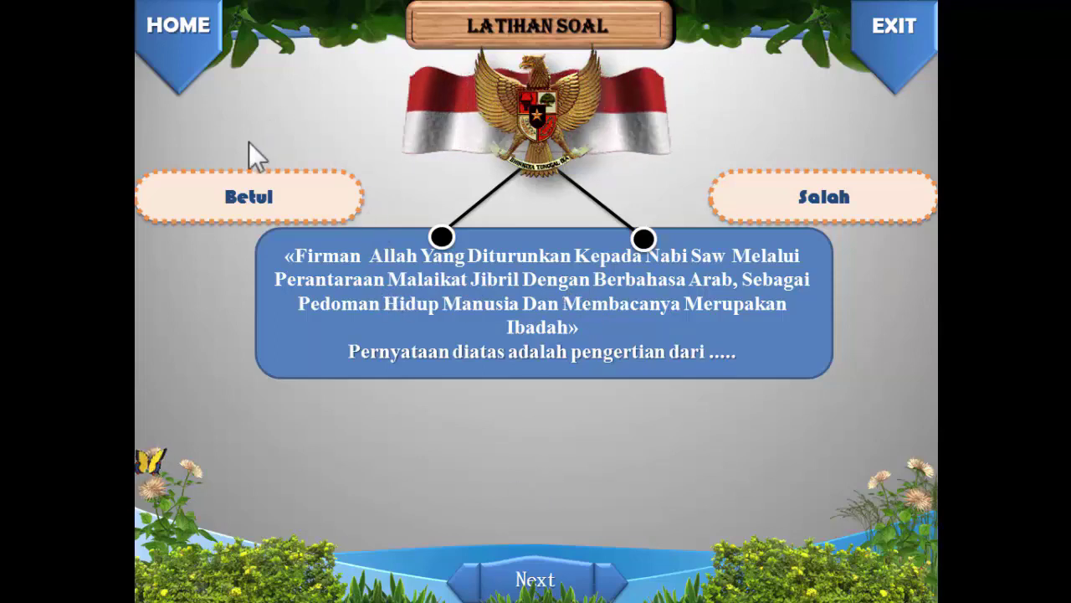
left_click(276, 190)
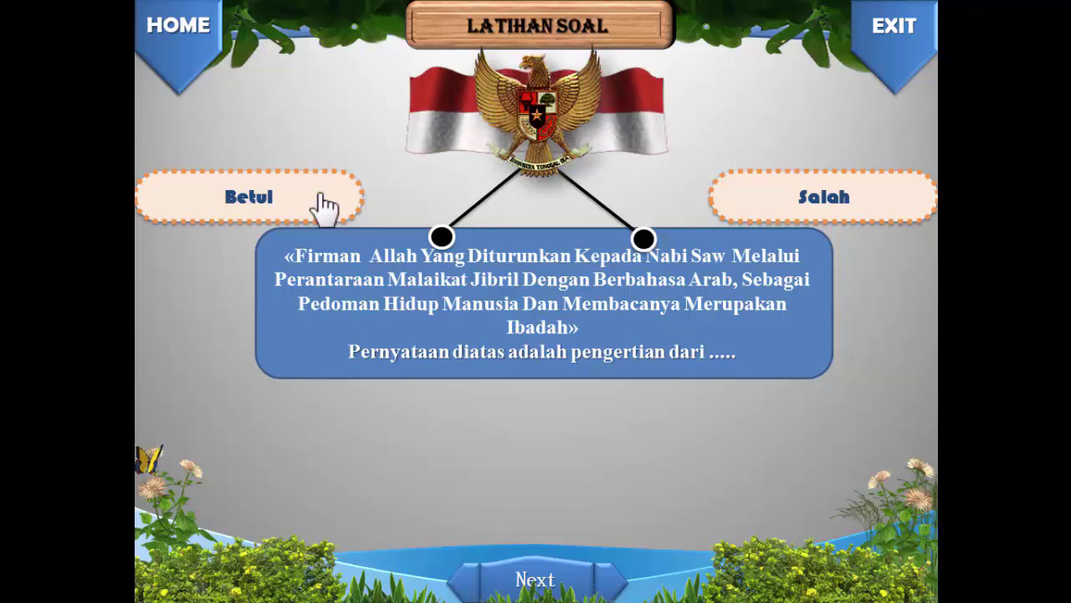
left_click(855, 198)
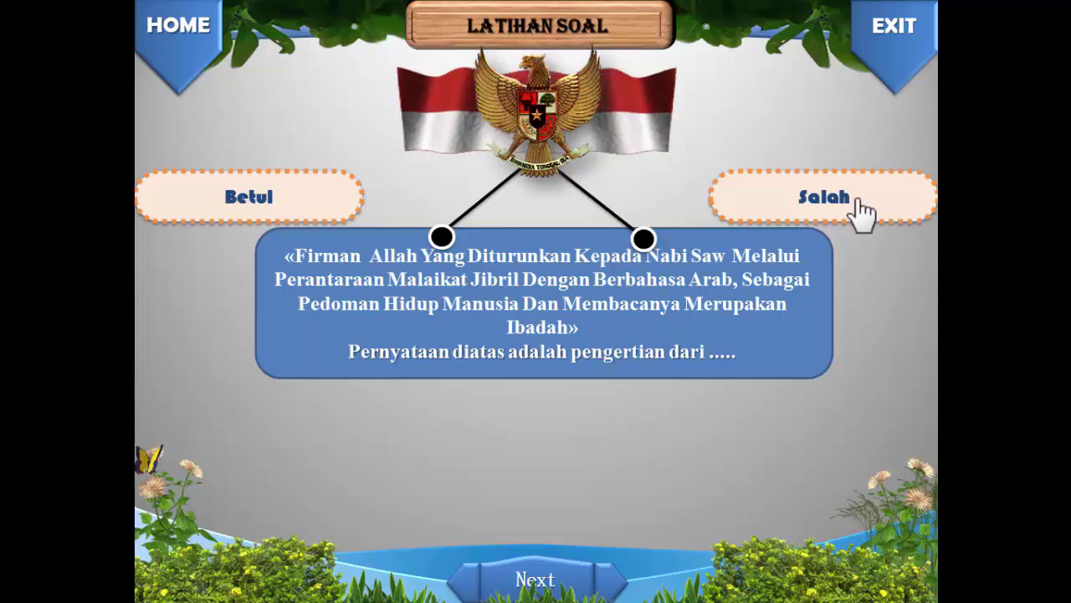
left_click(805, 425)
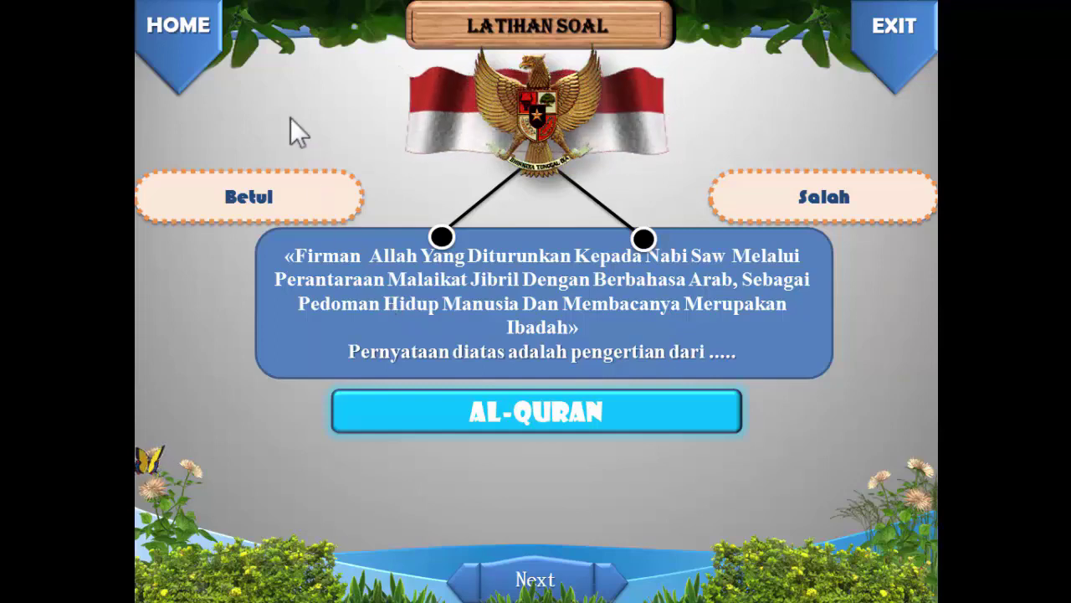
left_click(912, 60)
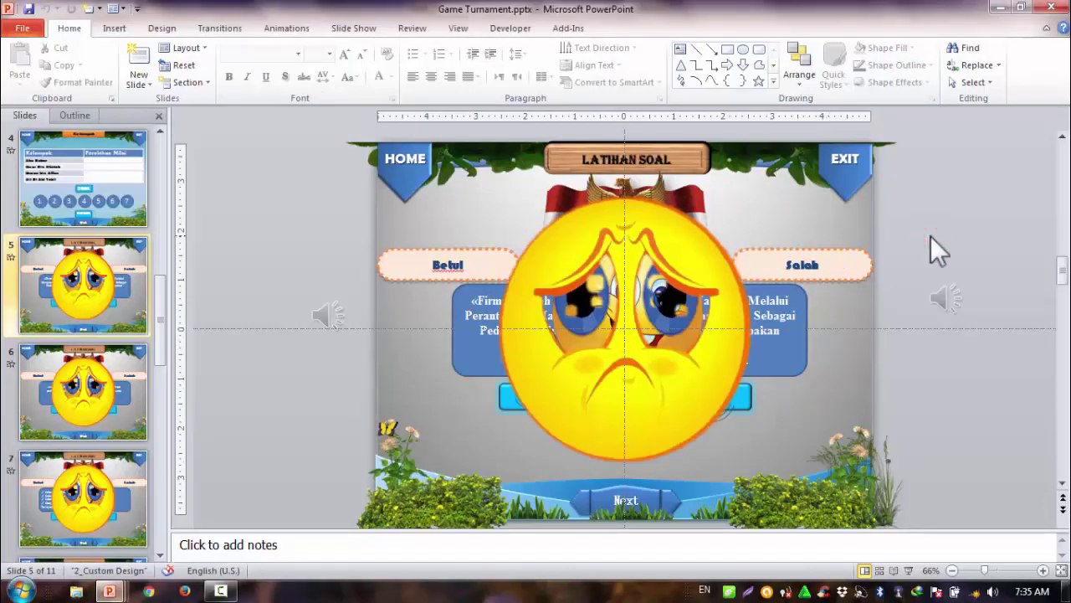
Close Game Turnament without saving, close Bab. Al-quran, then go to slide 3 of OPTIMALISASI FUNGSI TRIGGER
left_click(1056, 7)
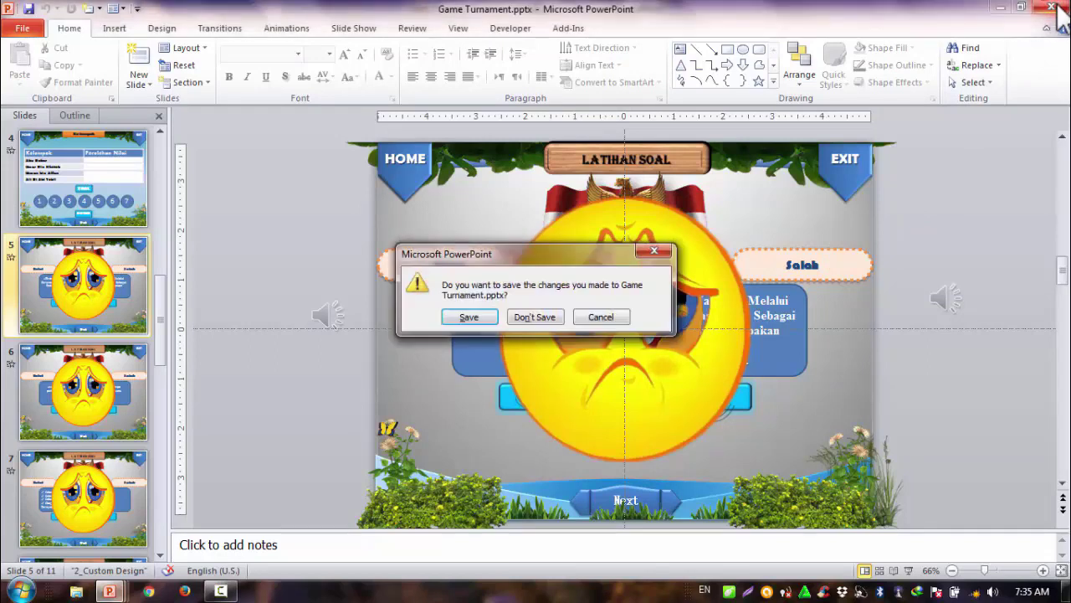
left_click(536, 316)
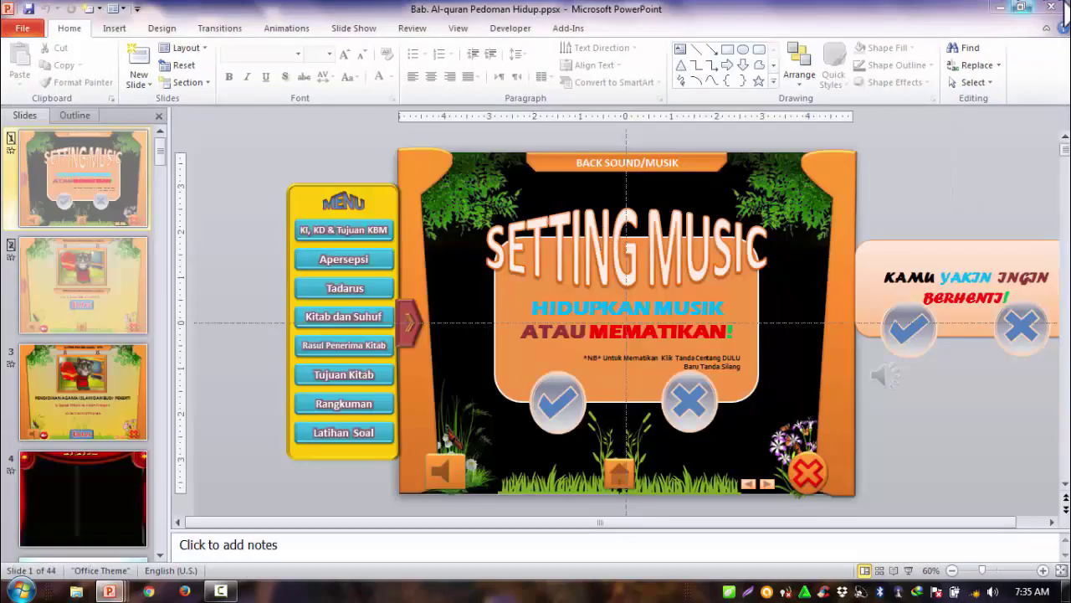
left_click(1053, 7)
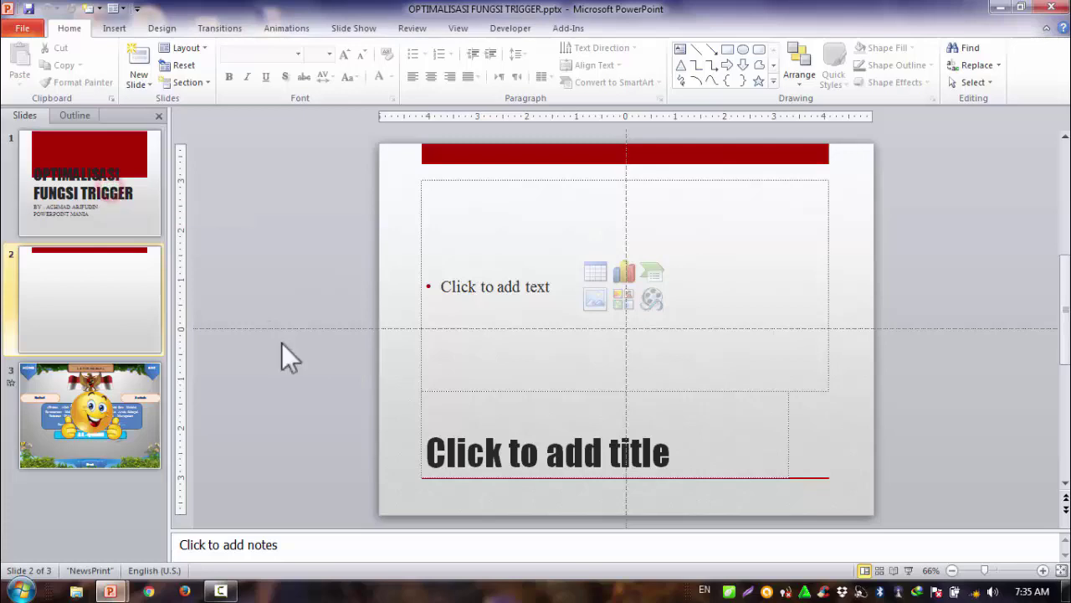
left_click(75, 191)
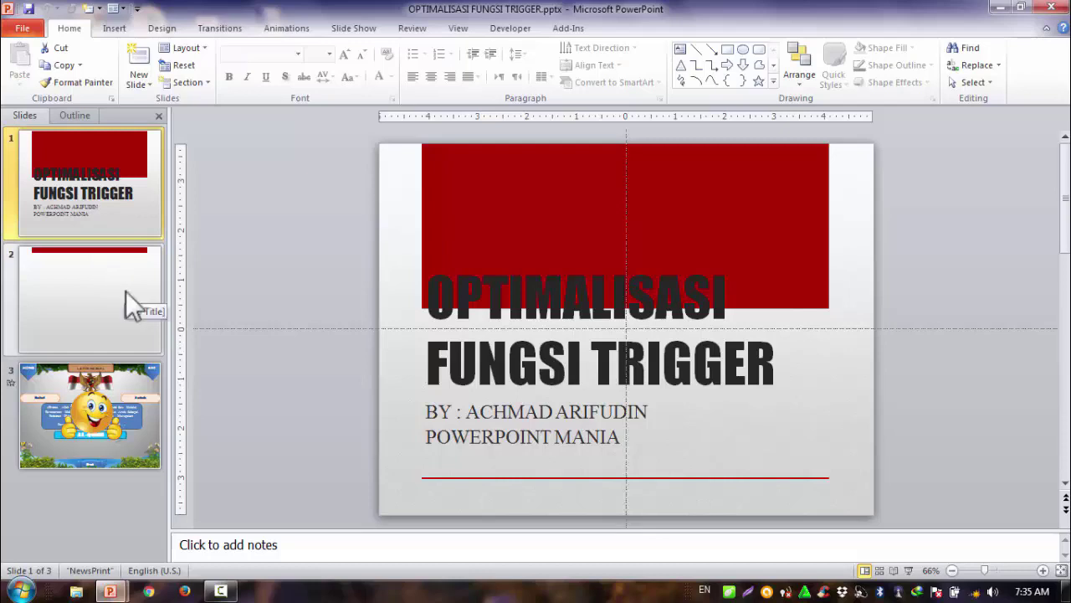
left_click(133, 395)
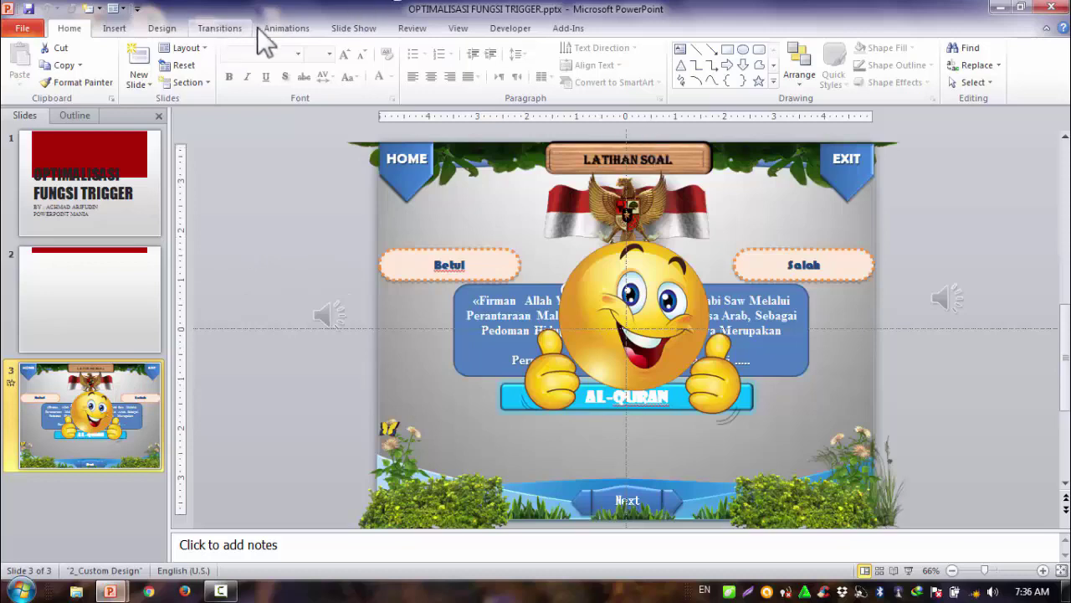
Open the Animation Pane and inspect the Betul, Salah, emoji and sound animations
left_click(289, 30)
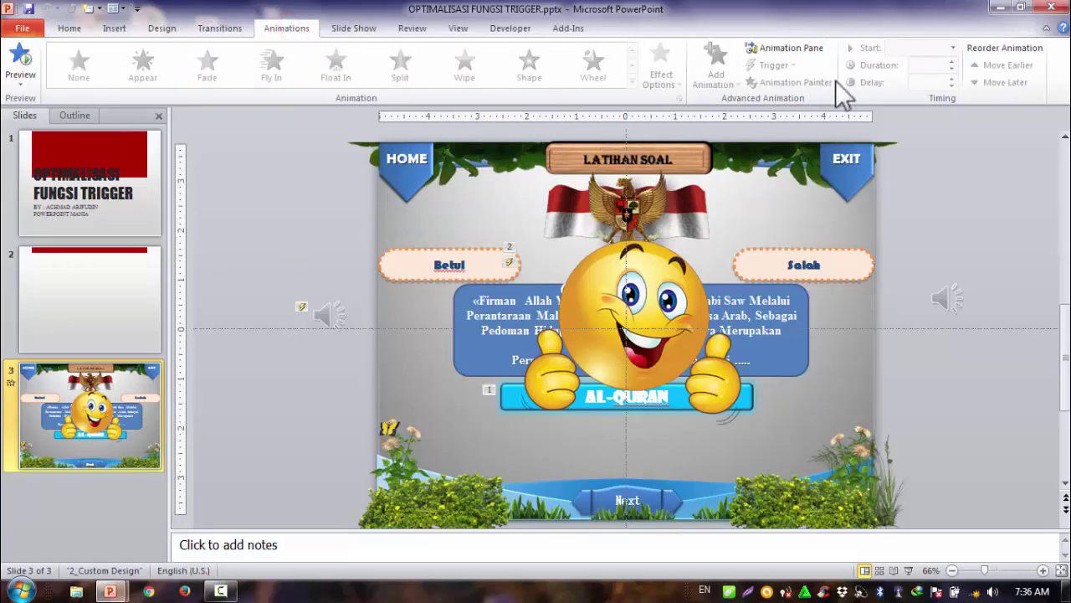
left_click(790, 50)
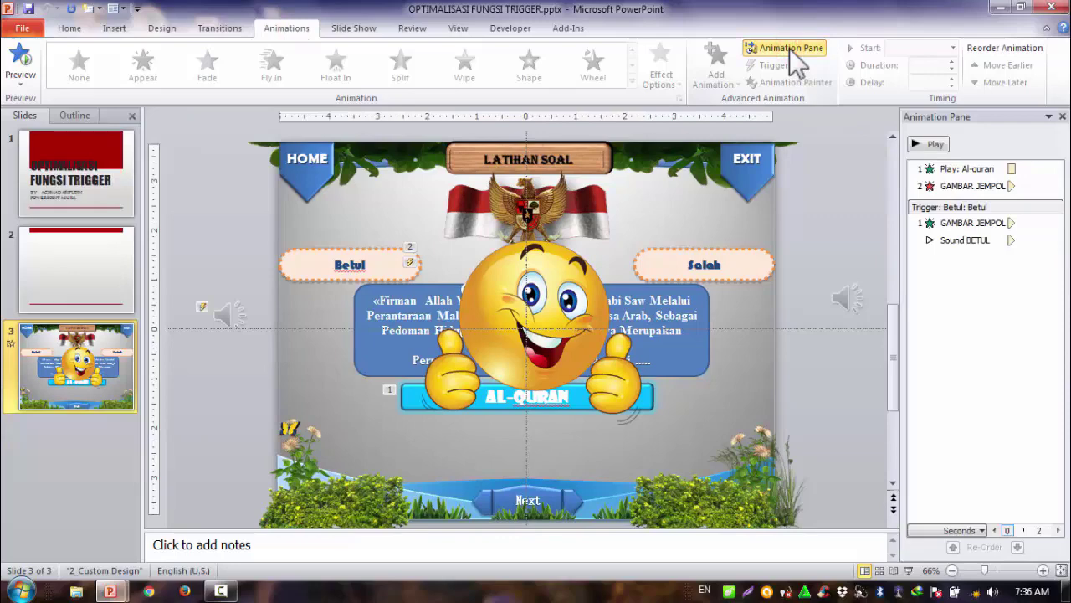
left_click(815, 235)
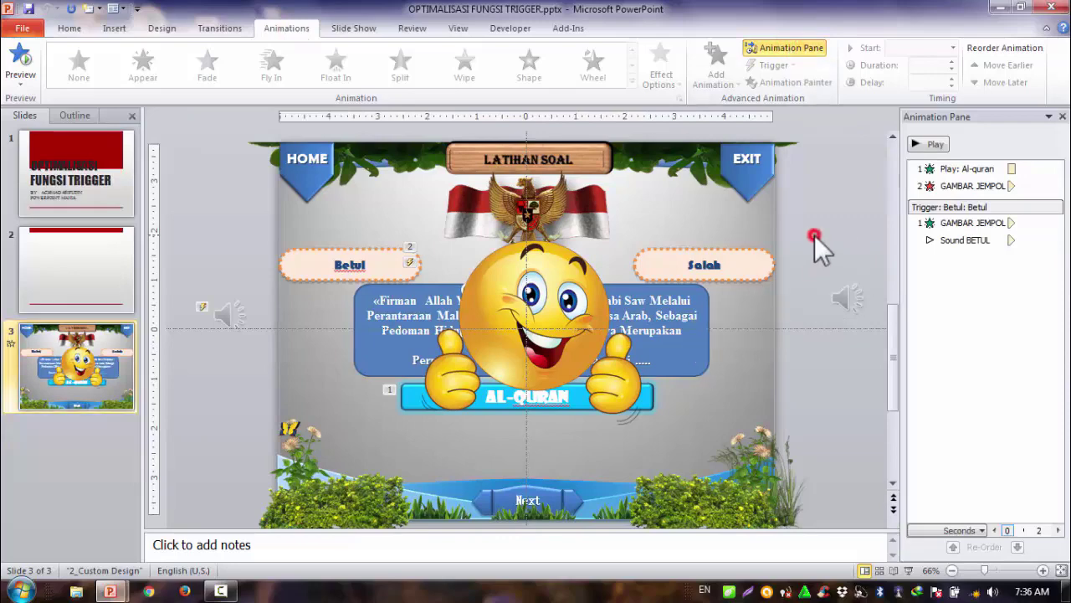
left_click(369, 261)
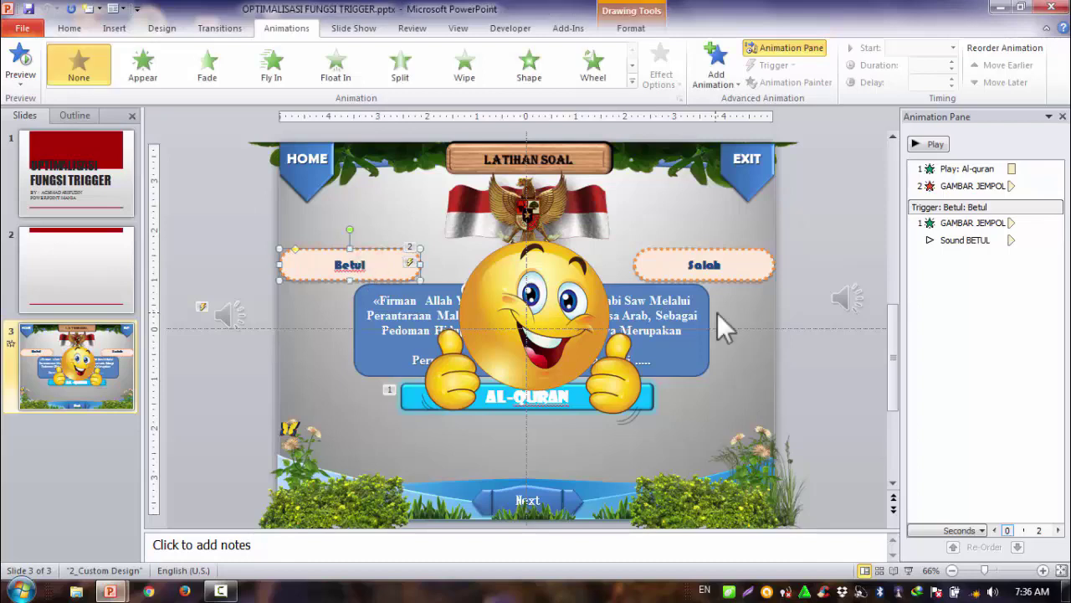
left_click(735, 264)
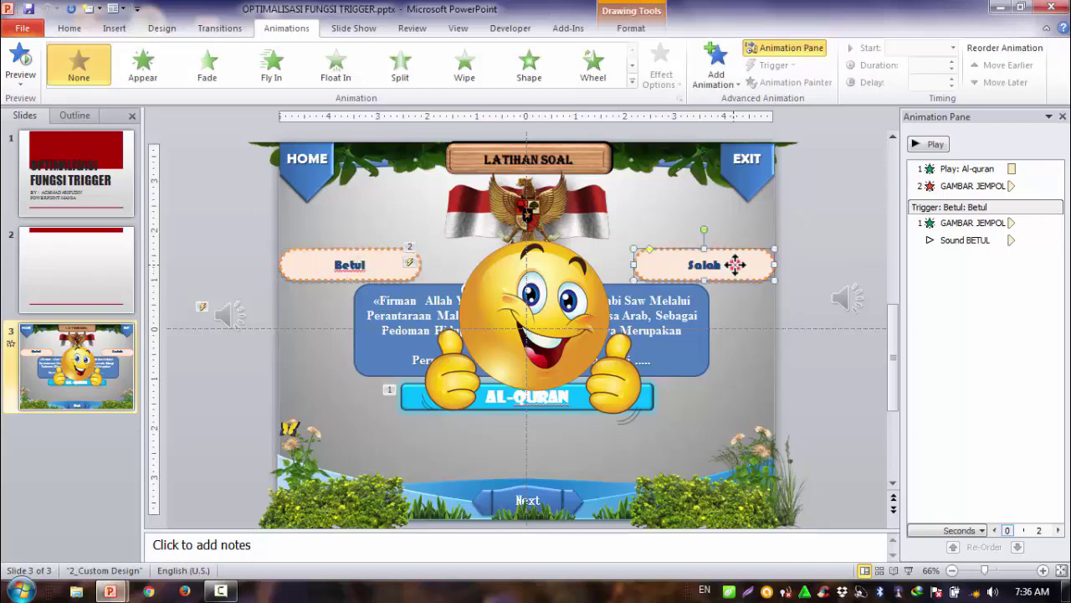
left_click(554, 275)
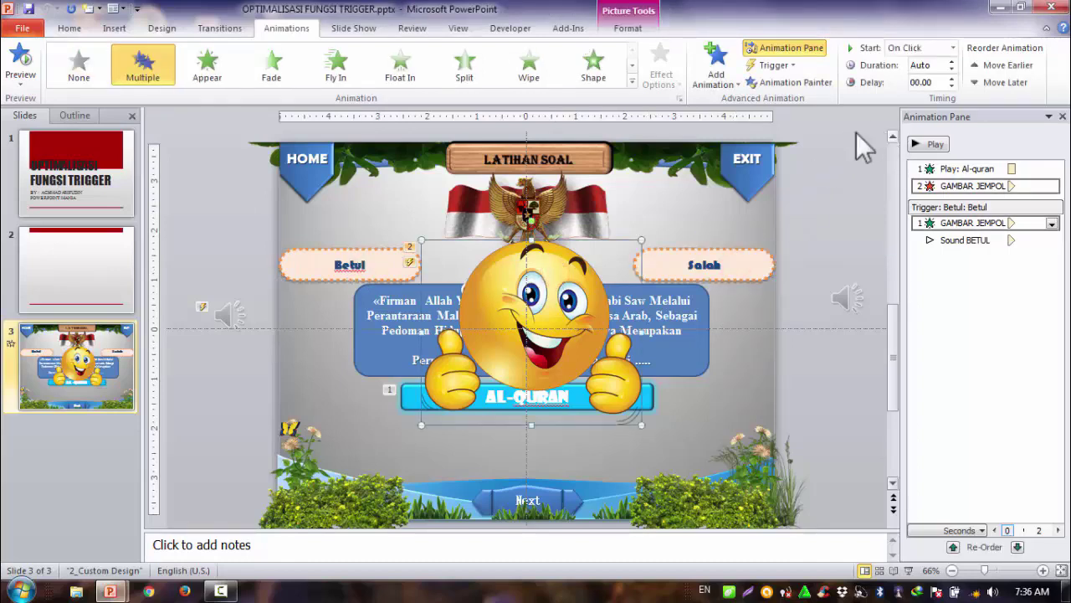
left_click(812, 185)
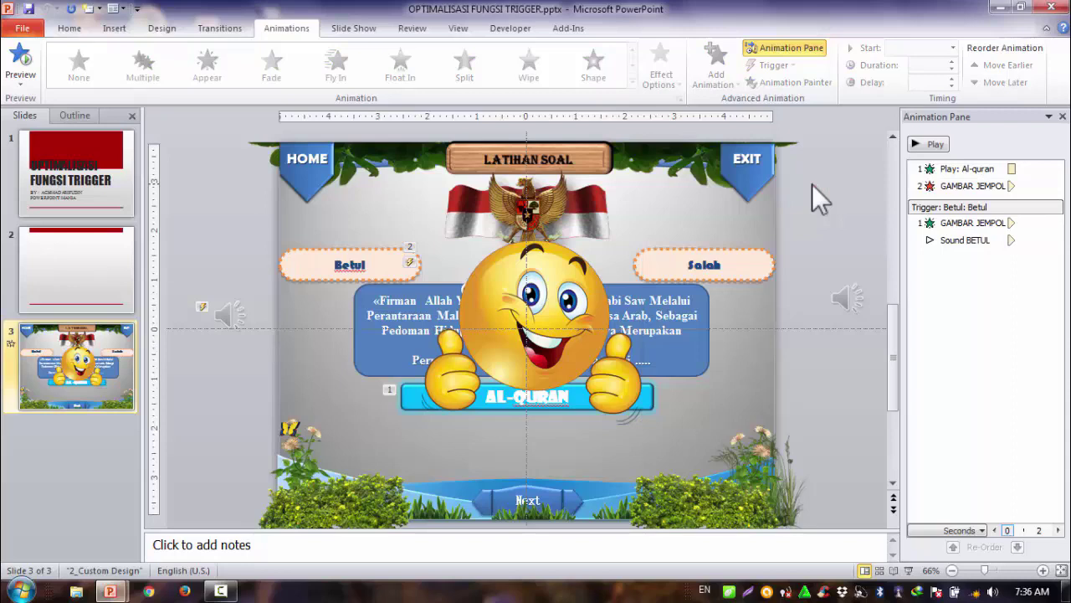
left_click(950, 186)
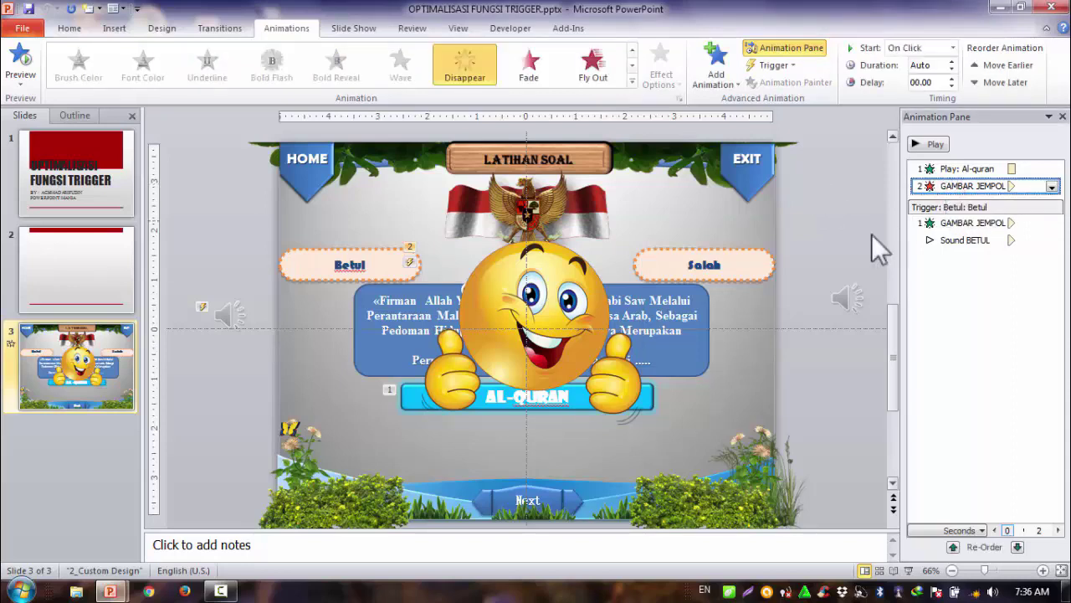
left_click(975, 242)
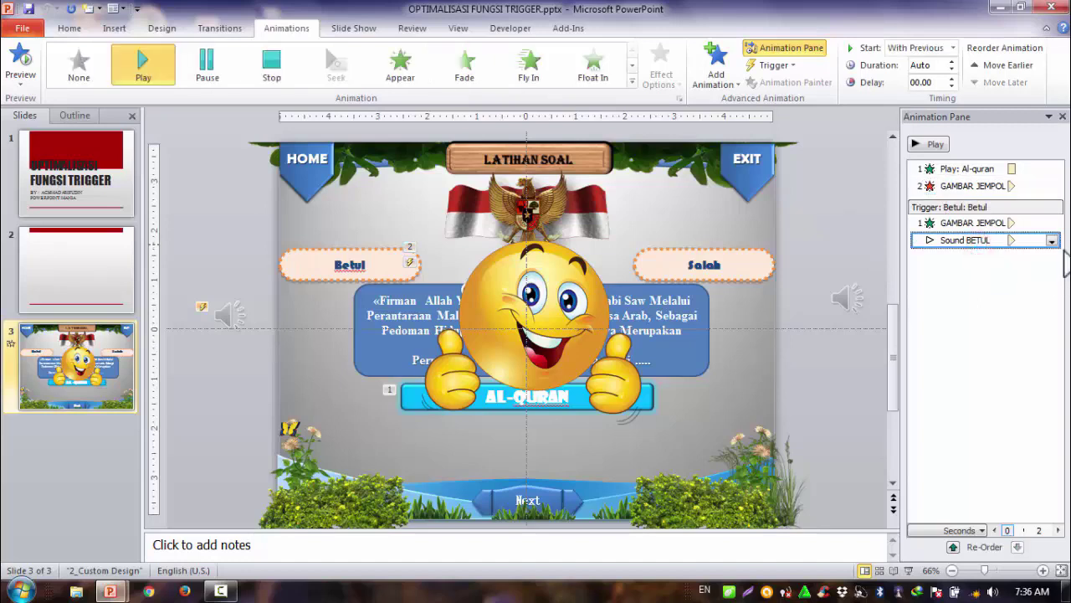
Remove the Sound BETUL animation and both GAMBAR JEMPOL animations
left_click(1053, 239)
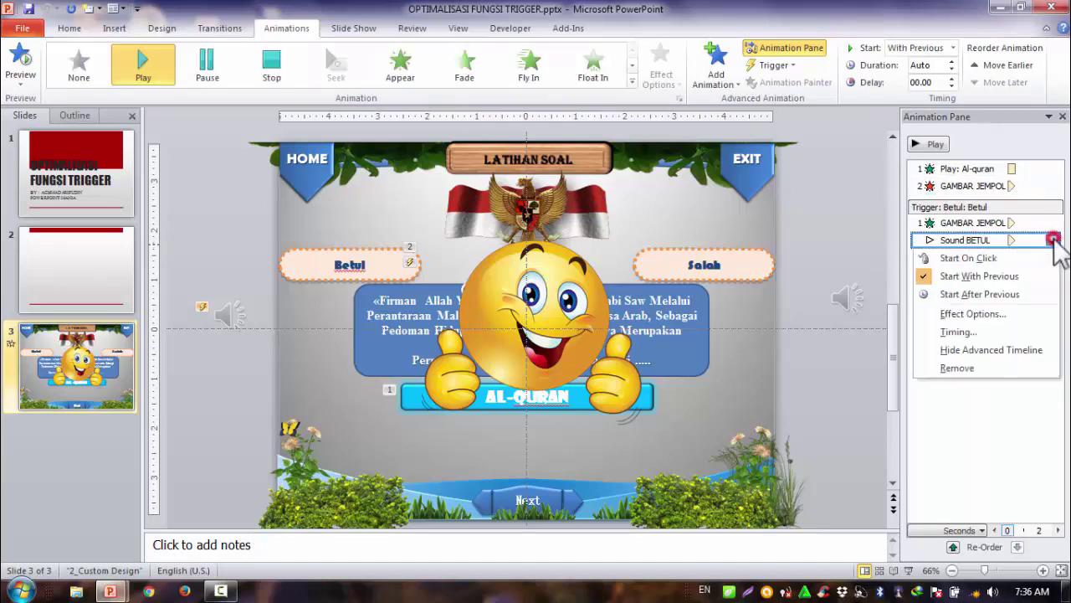
left_click(970, 368)
left_click(1052, 224)
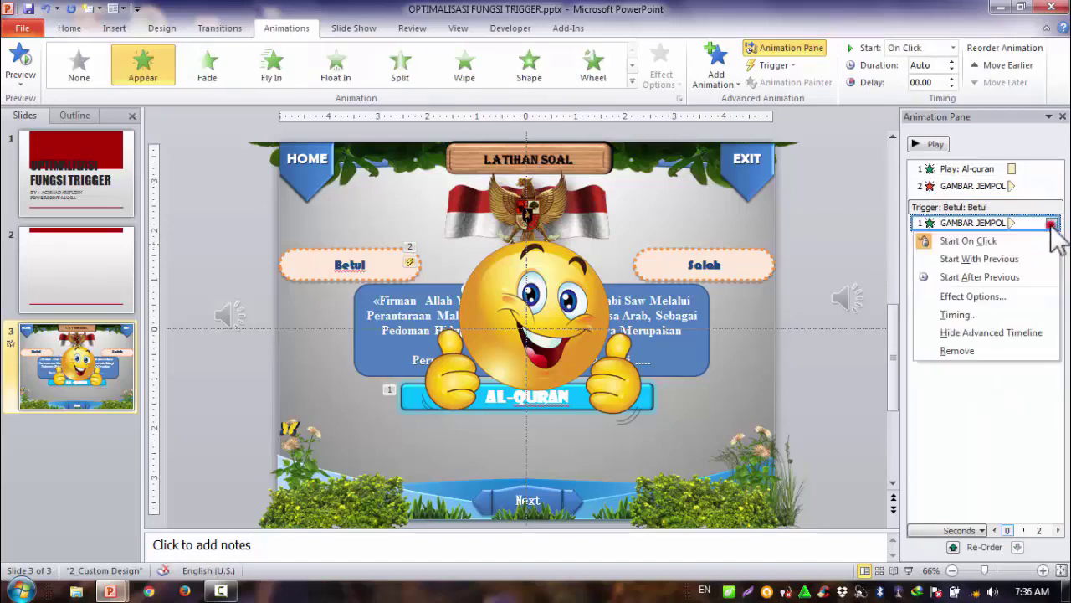
left_click(977, 349)
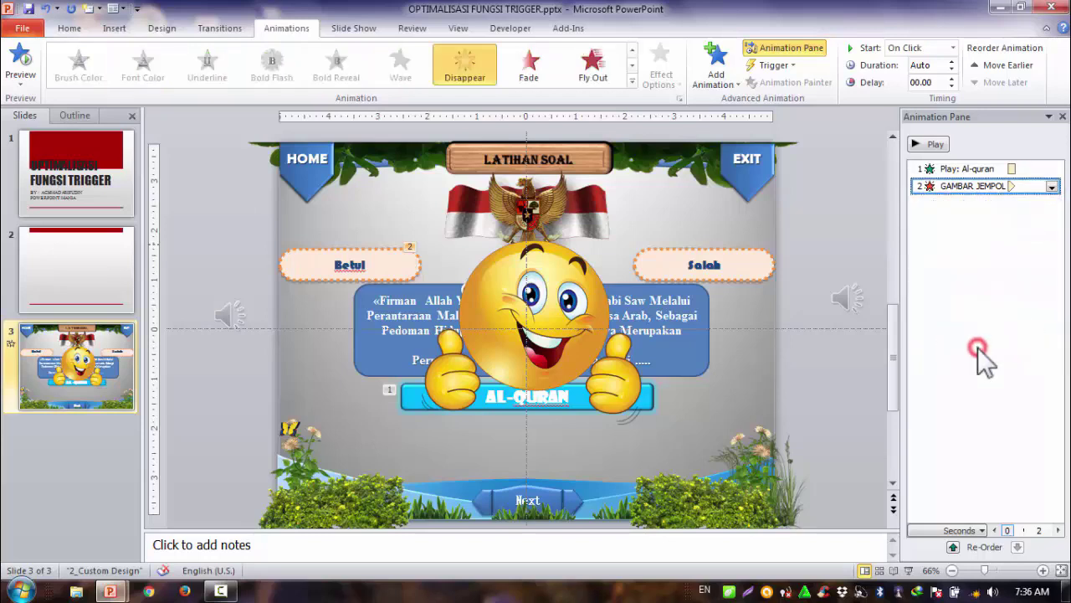
left_click(1052, 185)
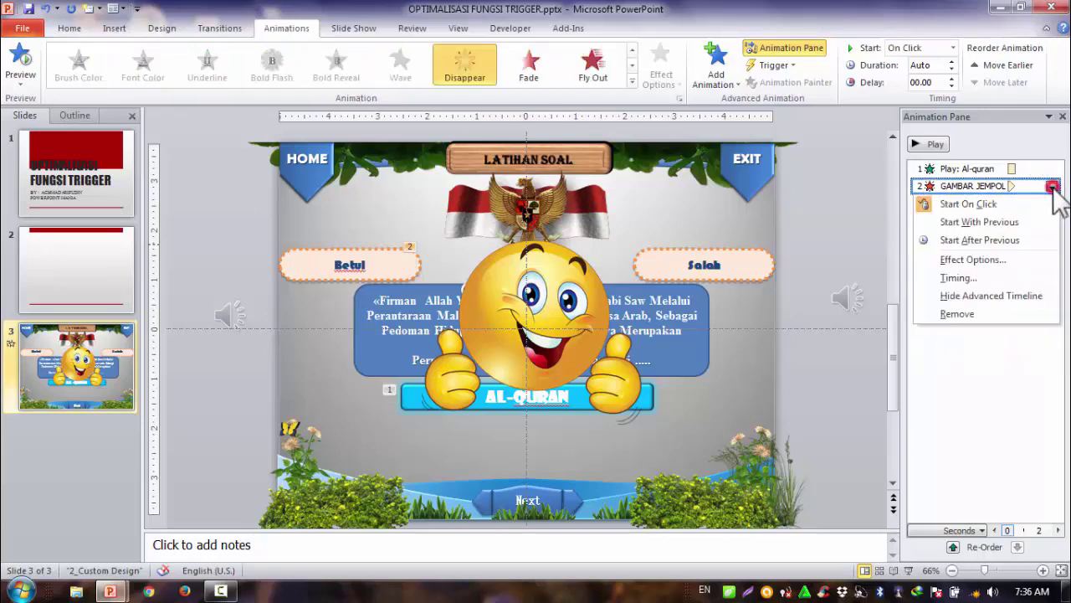
left_click(971, 311)
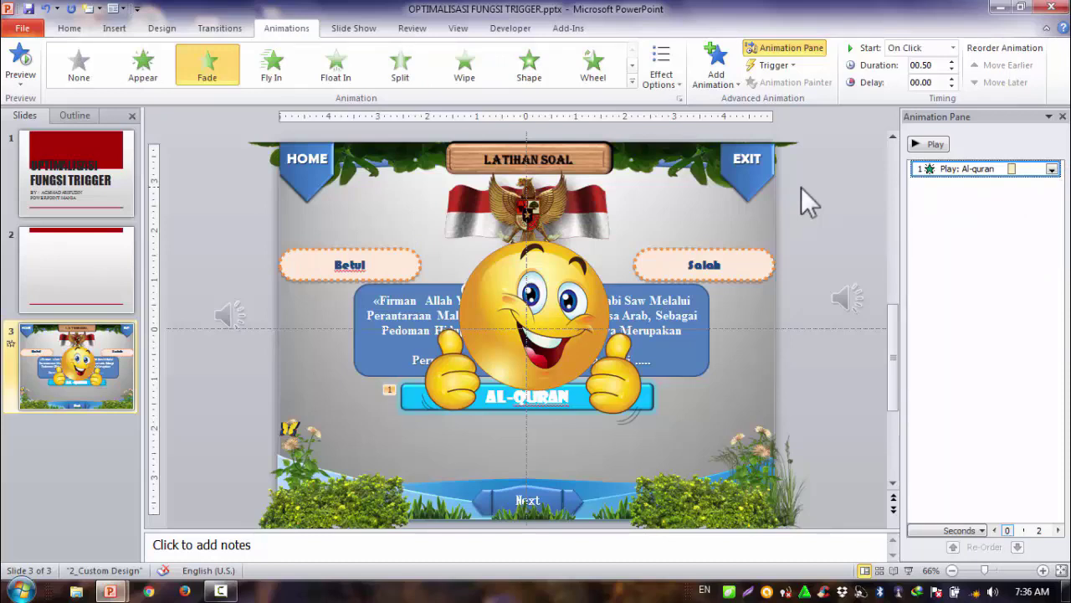
Check the emoji, Betul, Garuda picture and HOME arrow shapes, then return to the Home tab
left_click(501, 321)
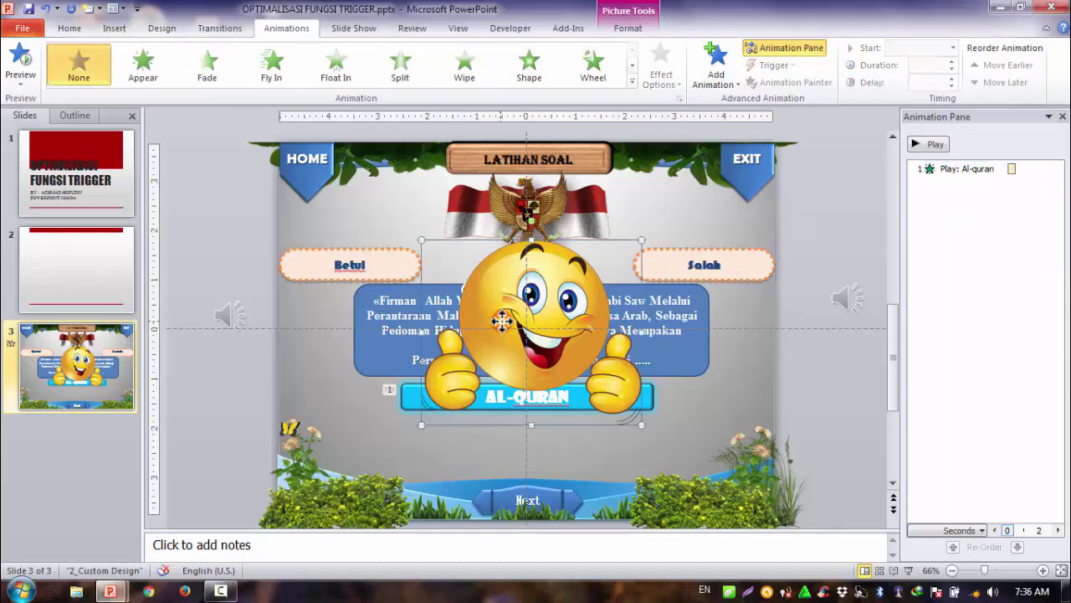
left_click(390, 256)
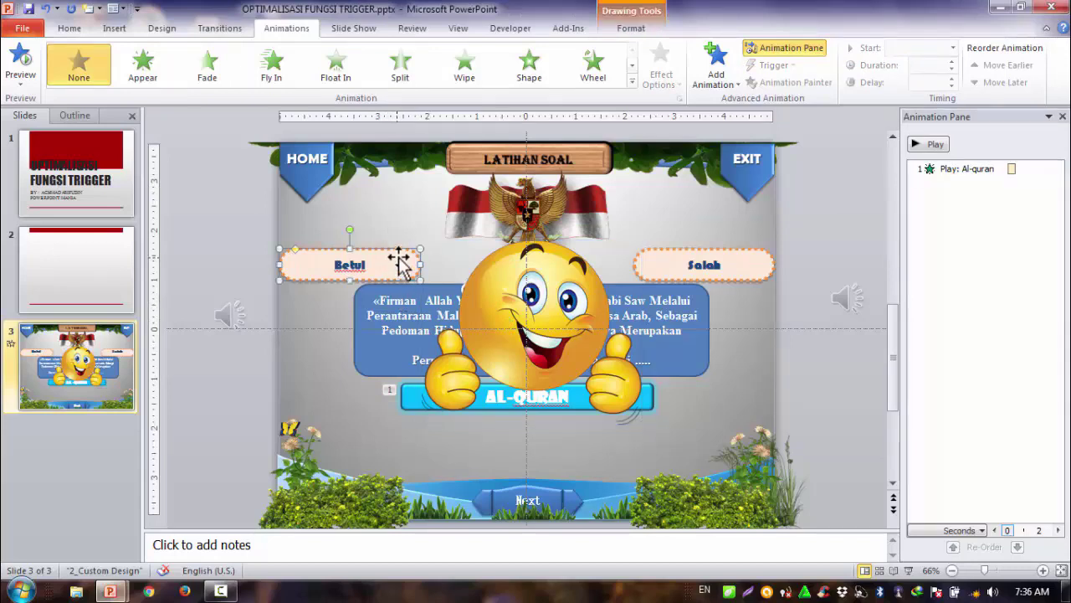
left_click(482, 271)
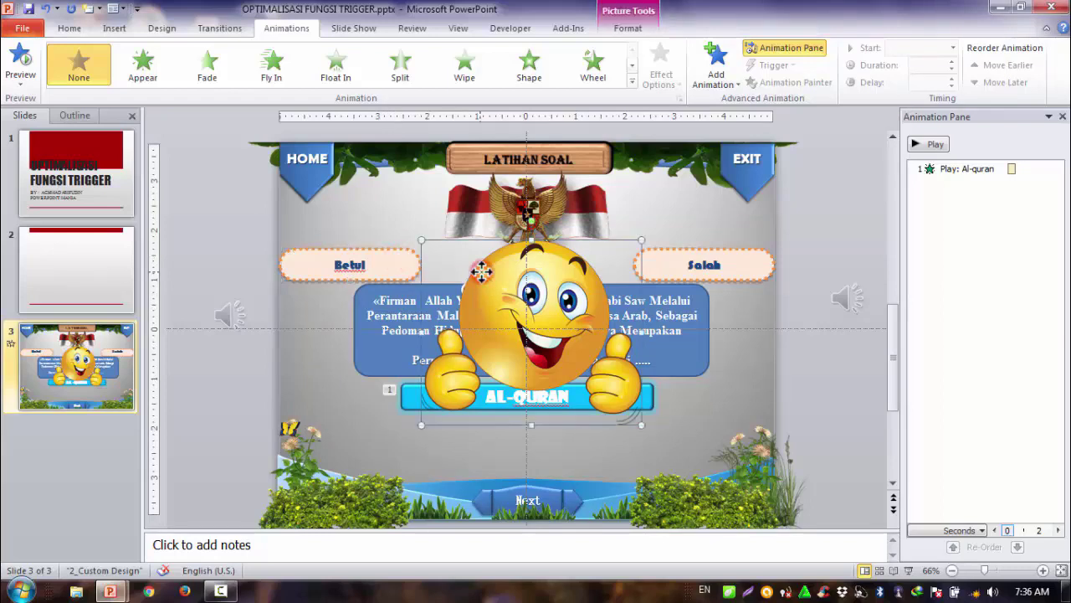
left_click(382, 261)
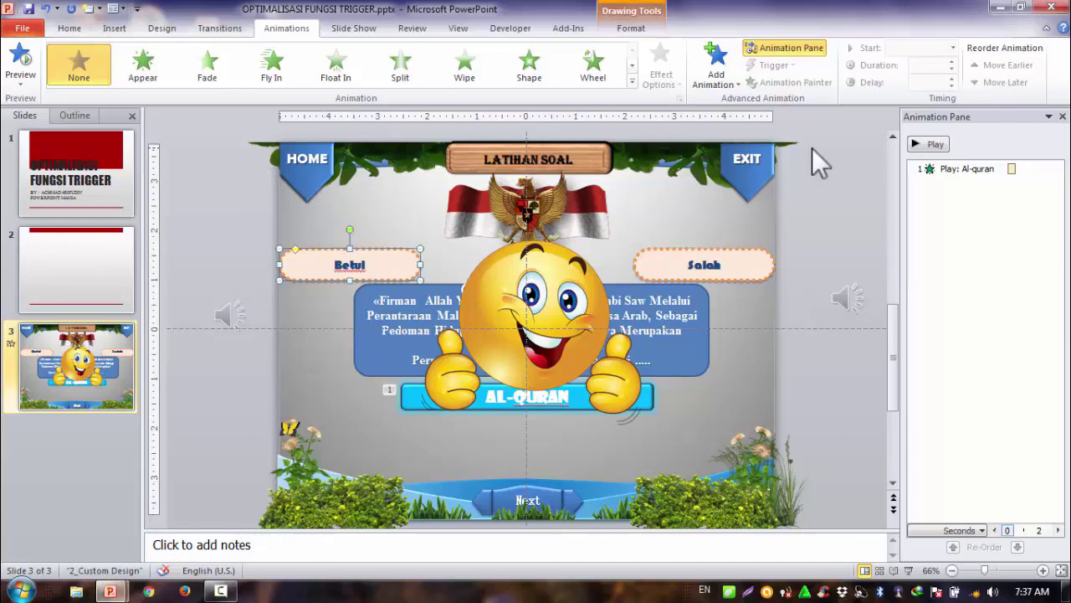
left_click(353, 168)
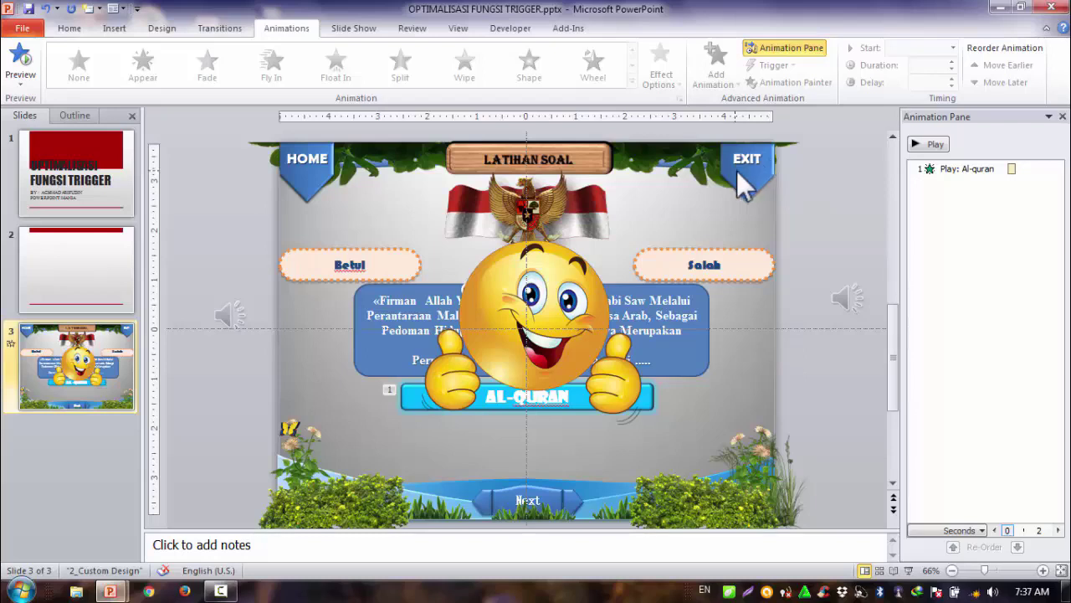
left_click(499, 229)
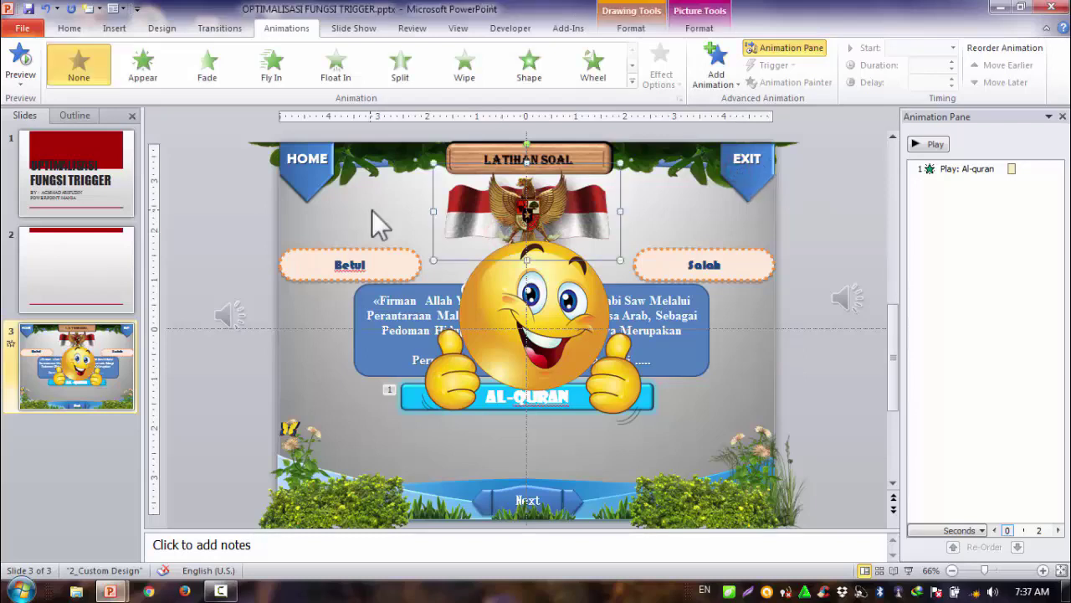
left_click(372, 210)
left_click(391, 263)
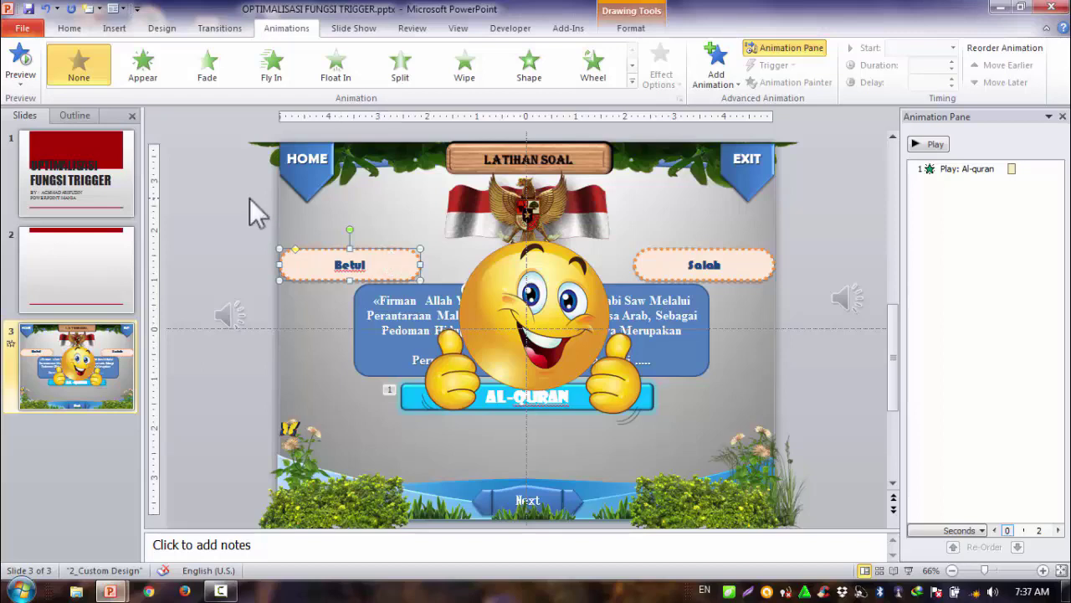
left_click(314, 173)
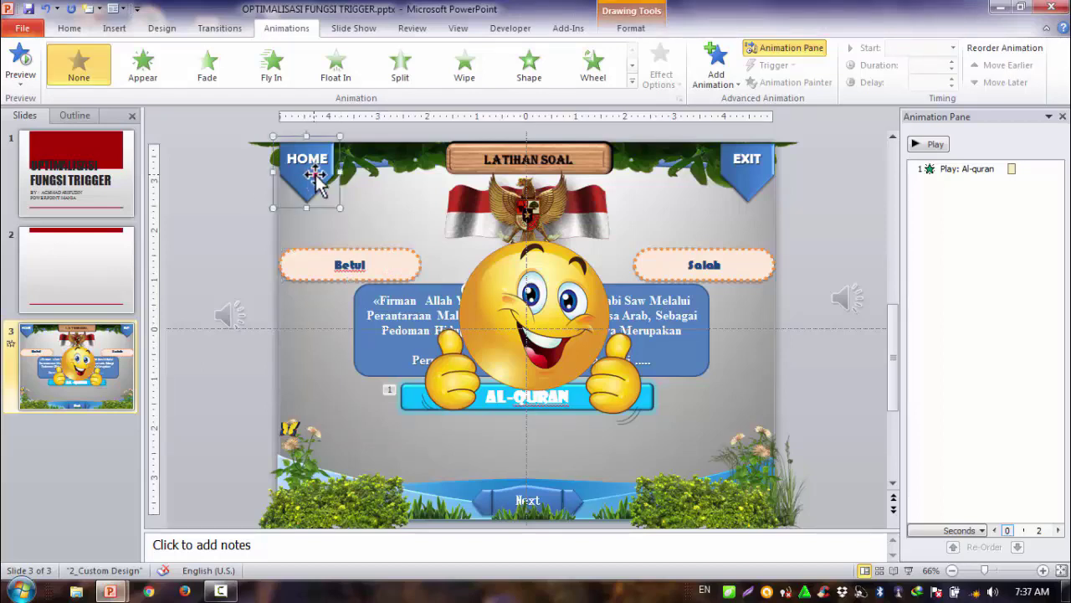
left_click(382, 189)
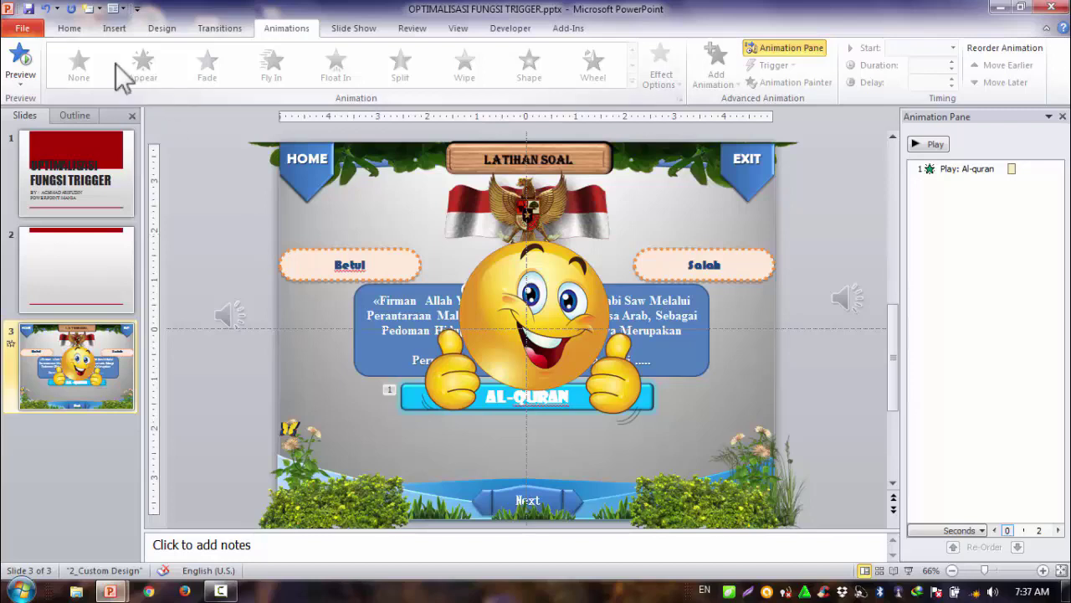
left_click(69, 28)
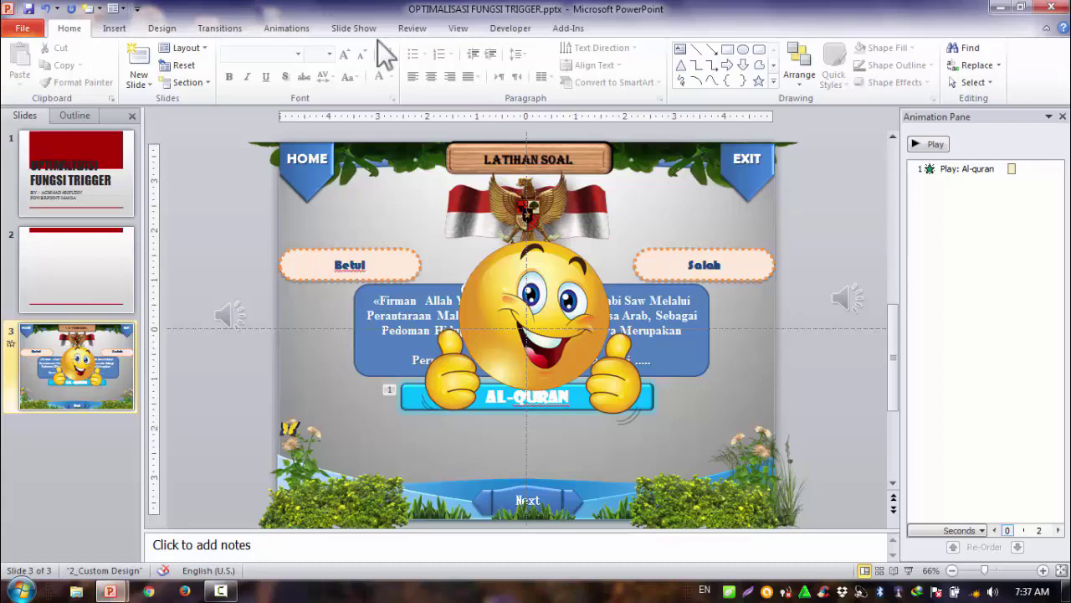
Show the Selection Pane via Home > Select and unhide the GAMBAR SEDIH picture
left_click(70, 30)
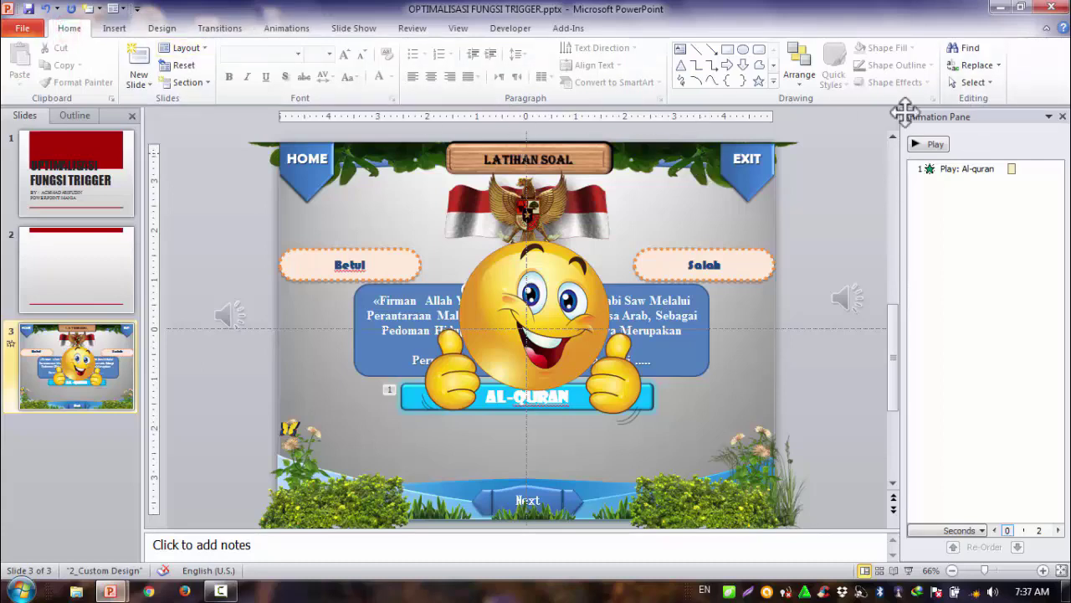
left_click(987, 83)
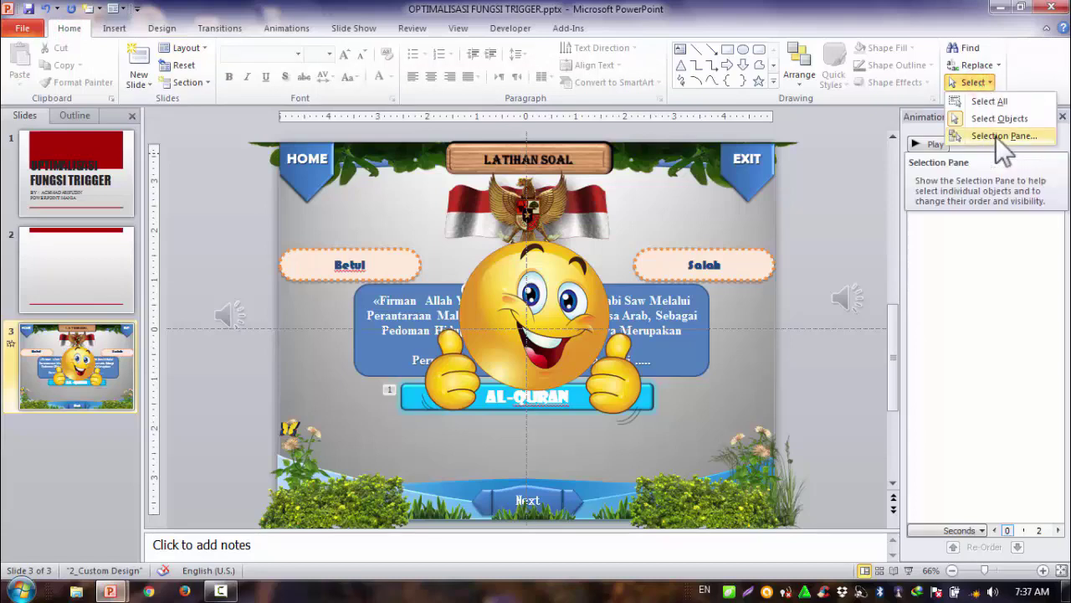
left_click(994, 136)
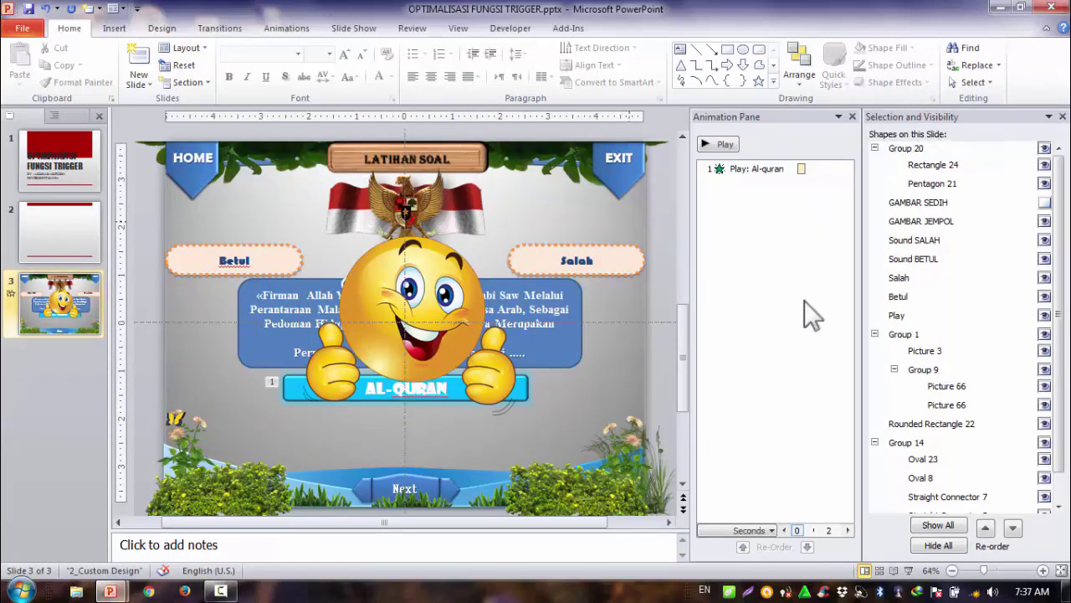
left_click(1059, 509)
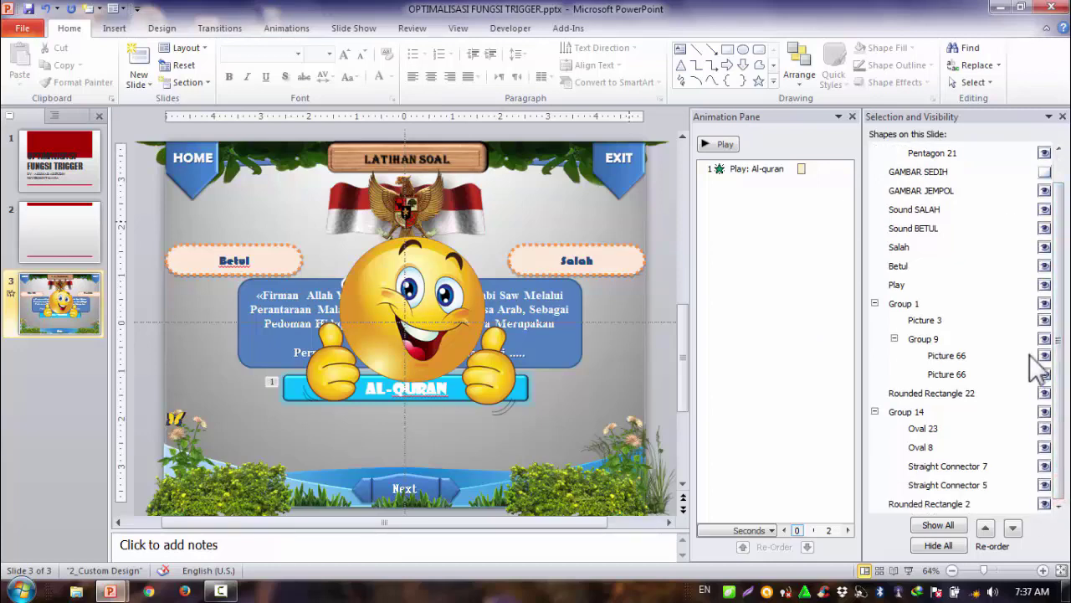
left_click(1060, 163)
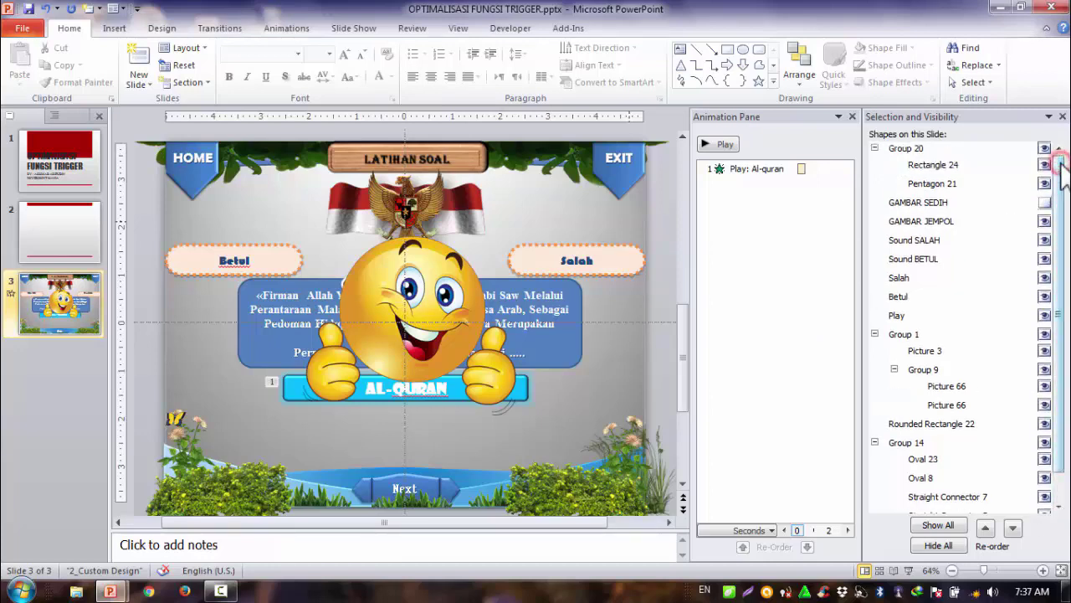
left_click(1044, 201)
left_click(422, 379)
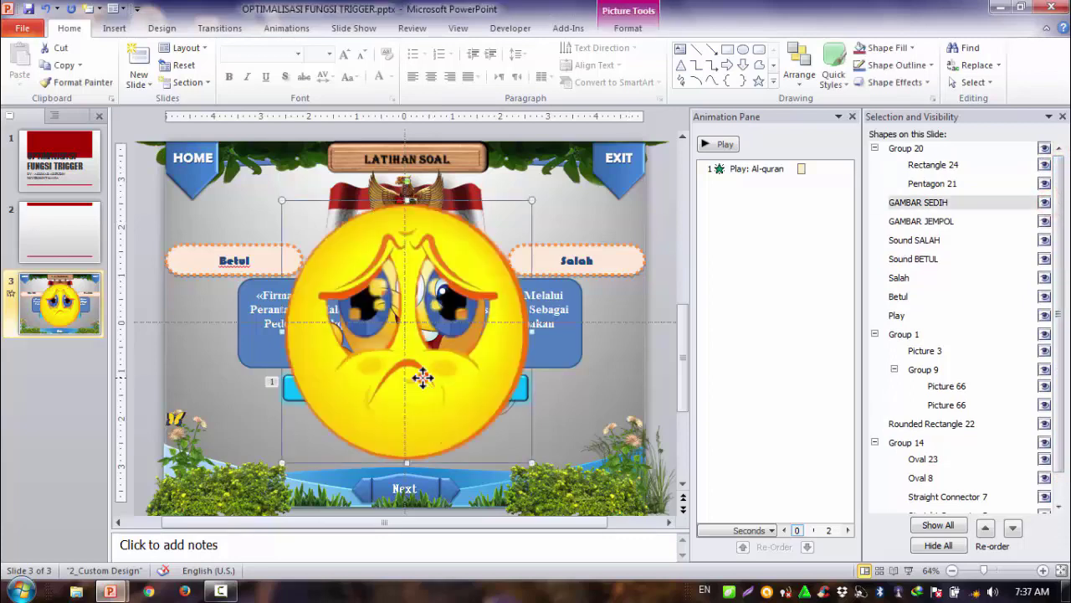
Keep GAMBAR SEDIH visible and collapse Group 20 in the shape list
left_click(1044, 202)
left_click(1045, 202)
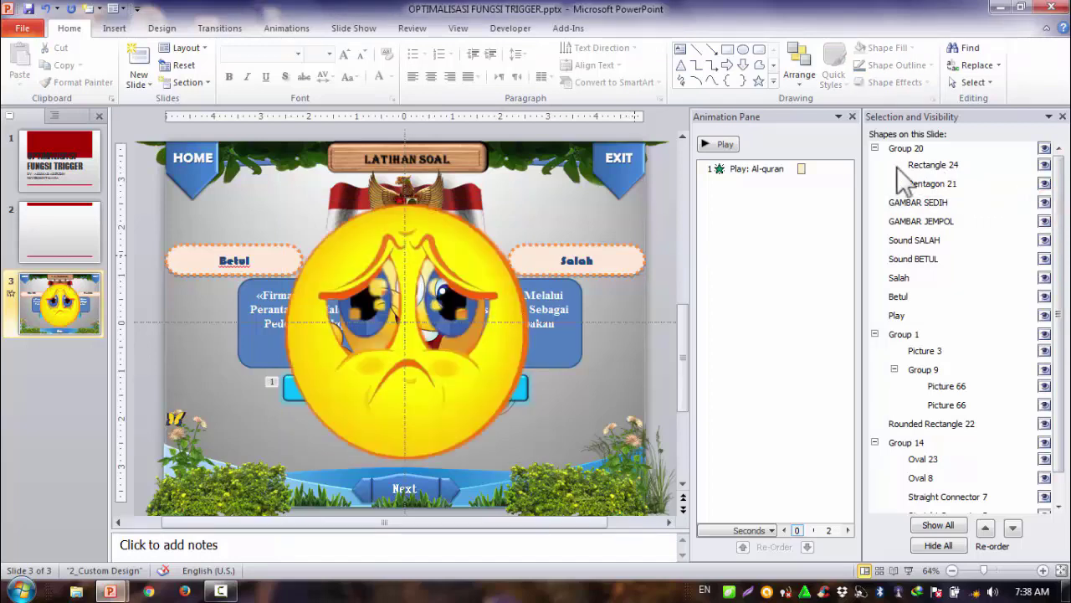
left_click(875, 148)
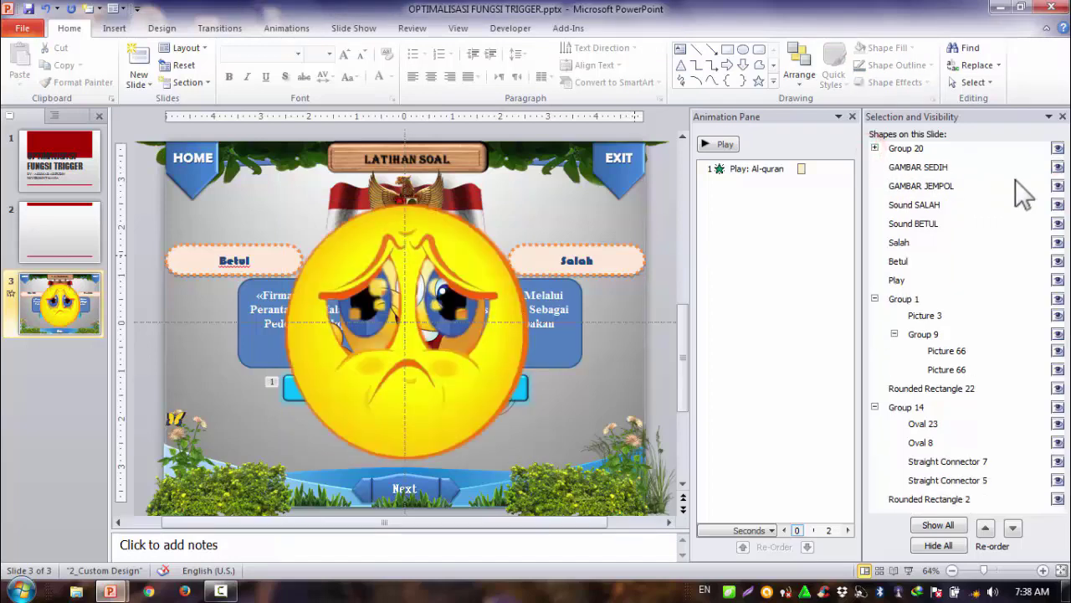
left_click(931, 168)
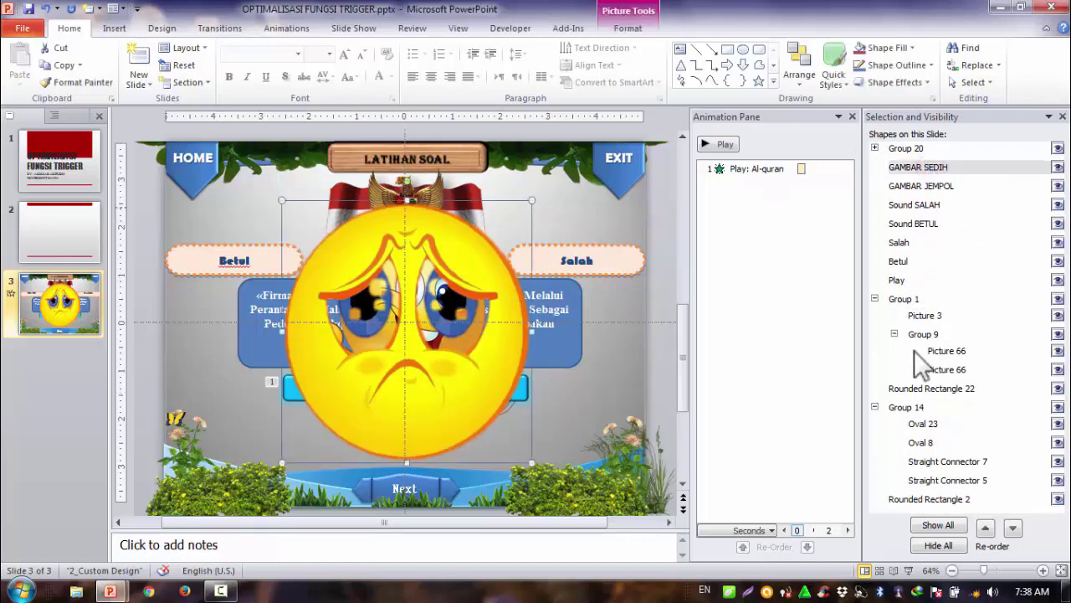
Select Picture 3, Sound BETUL, GAMBAR JEMPOL, GAMBAR SEDIH, Oval 23 and Oval 8 to identify them
left_click(933, 318)
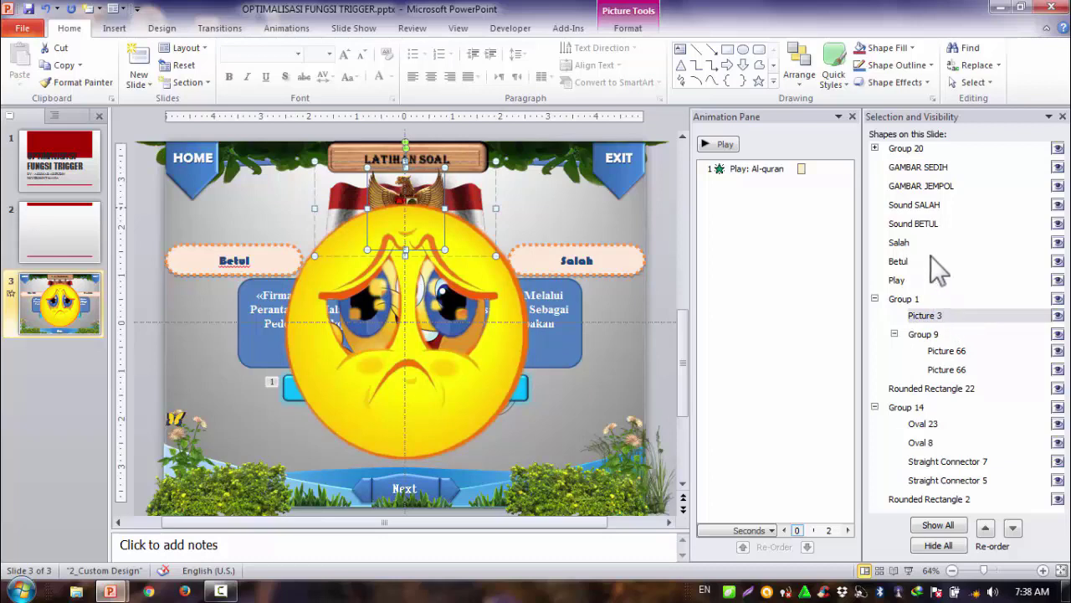
left_click(917, 220)
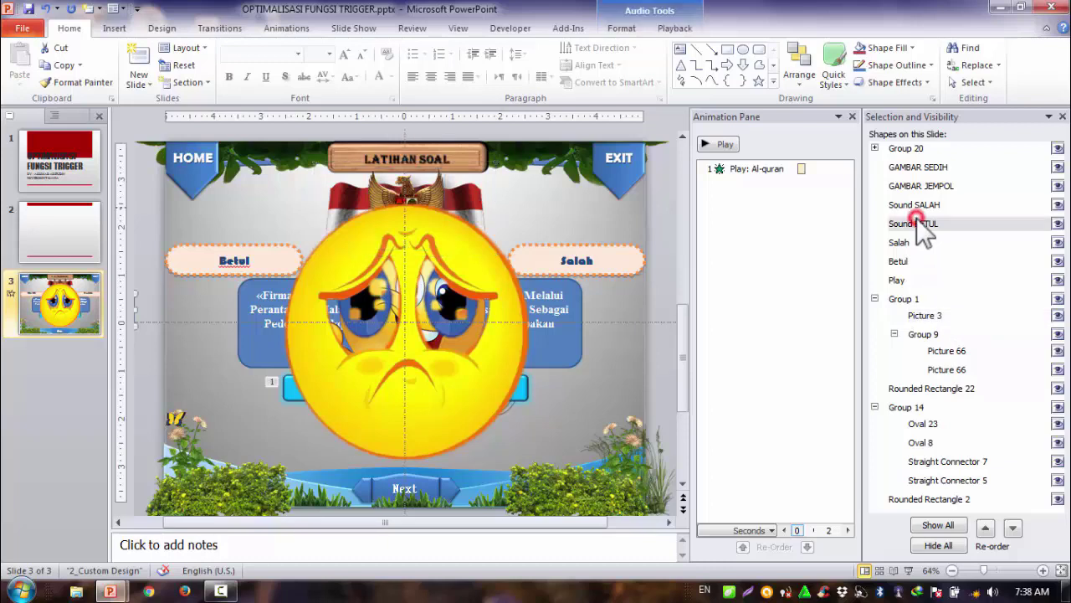
left_click(921, 186)
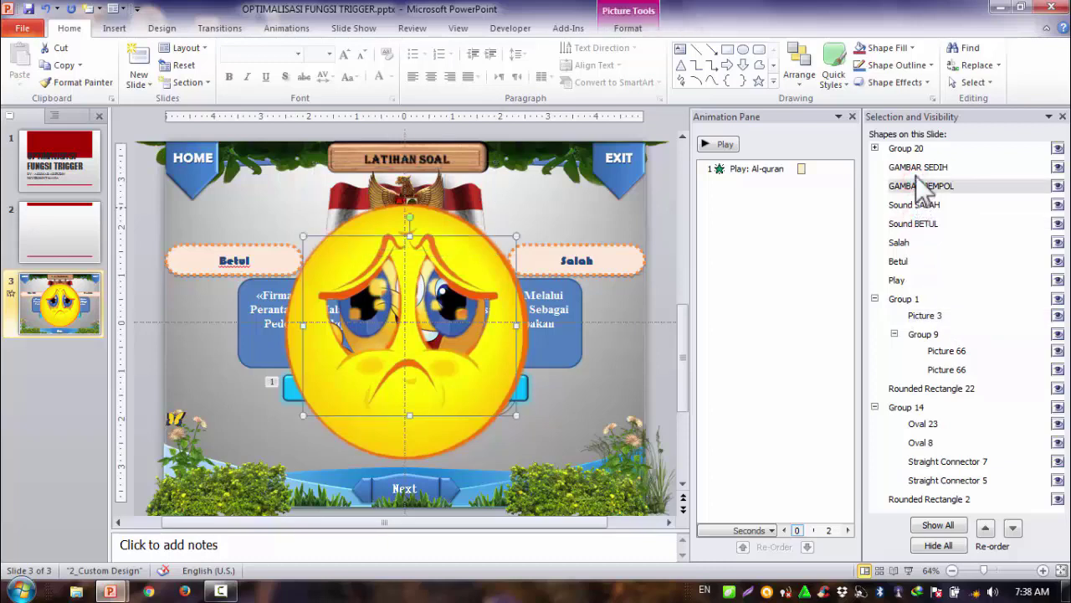
left_click(916, 168)
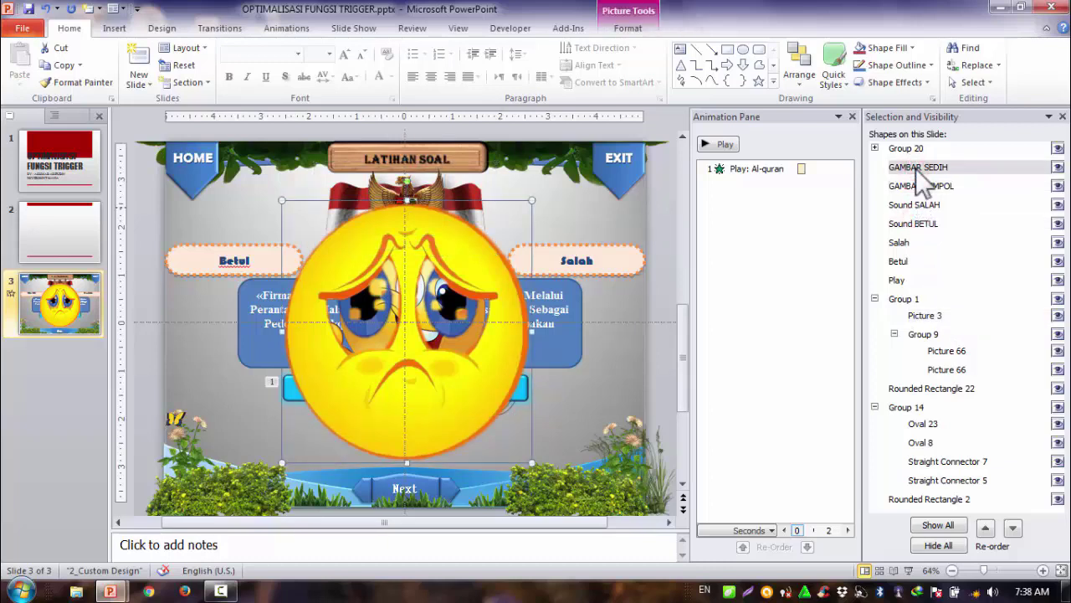
left_click(919, 315)
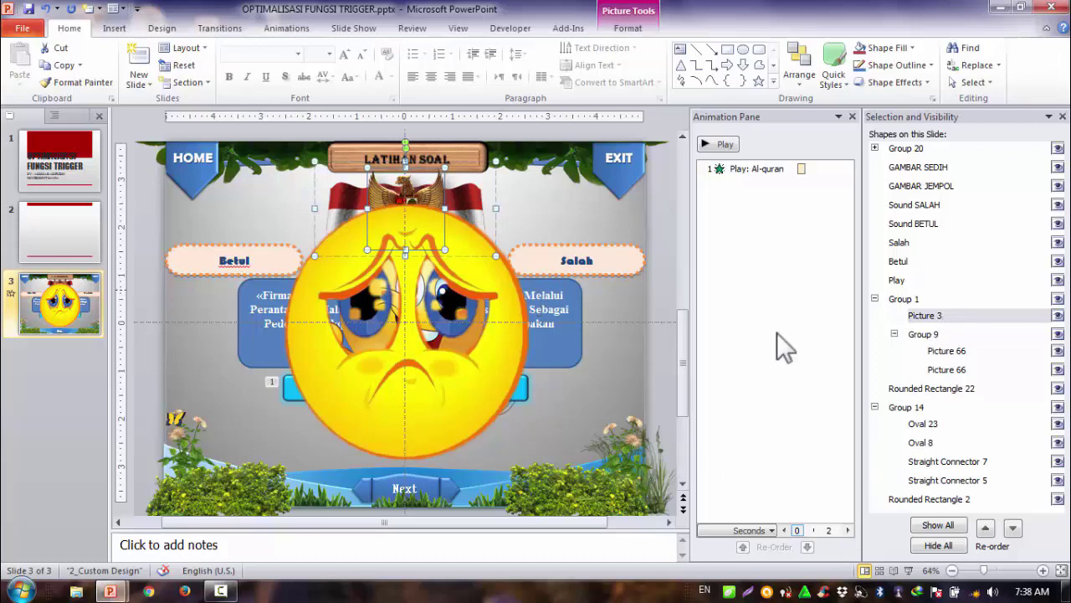
left_click(928, 422)
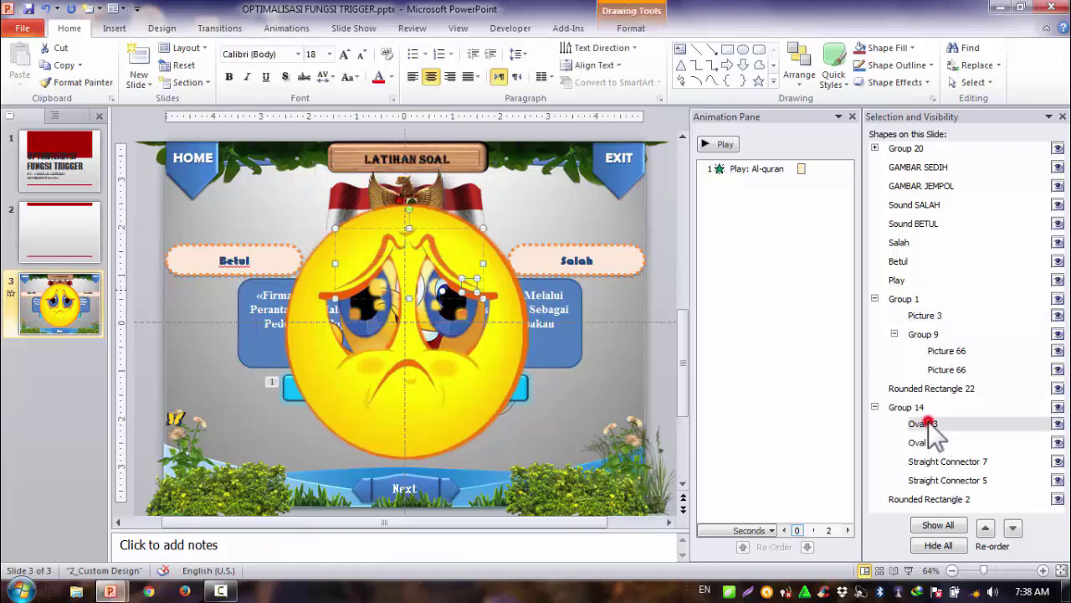
left_click(924, 442)
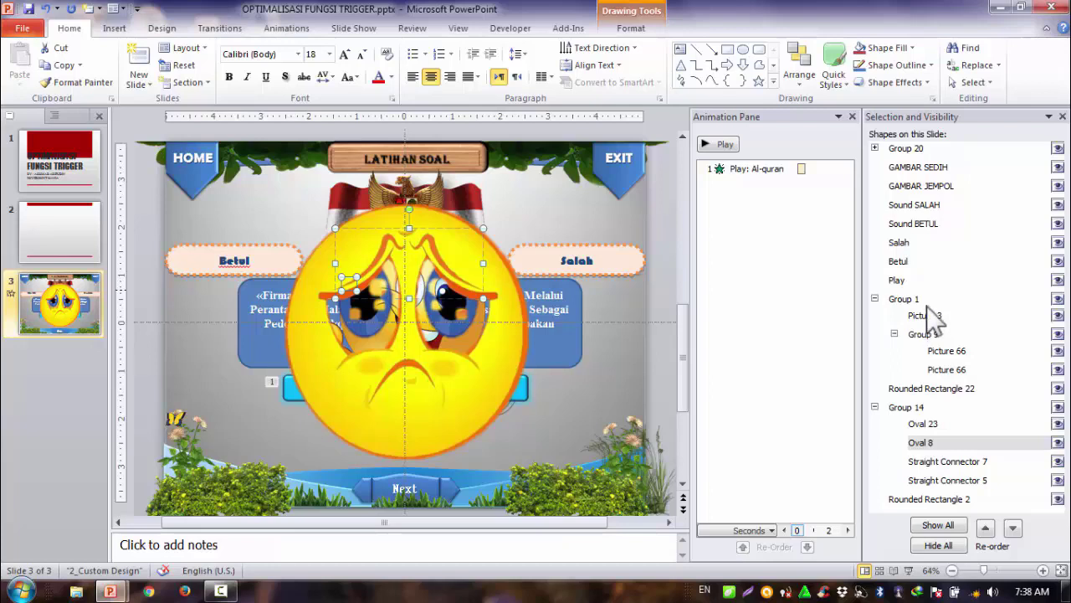
left_click(926, 167)
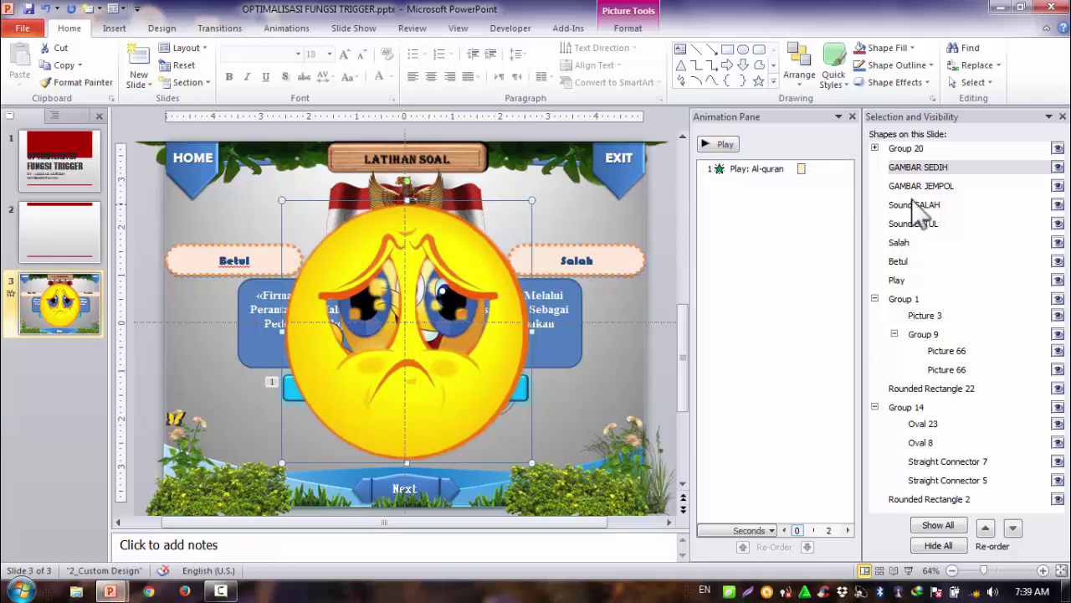
Select the whole blue question text box rather than its text
left_click(463, 483)
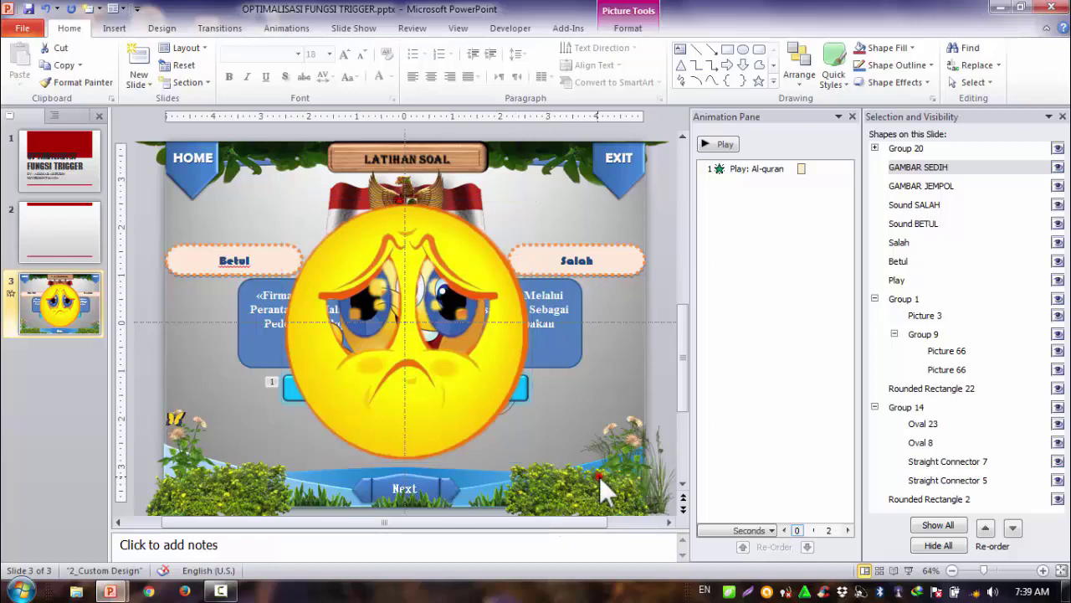
left_click(578, 345)
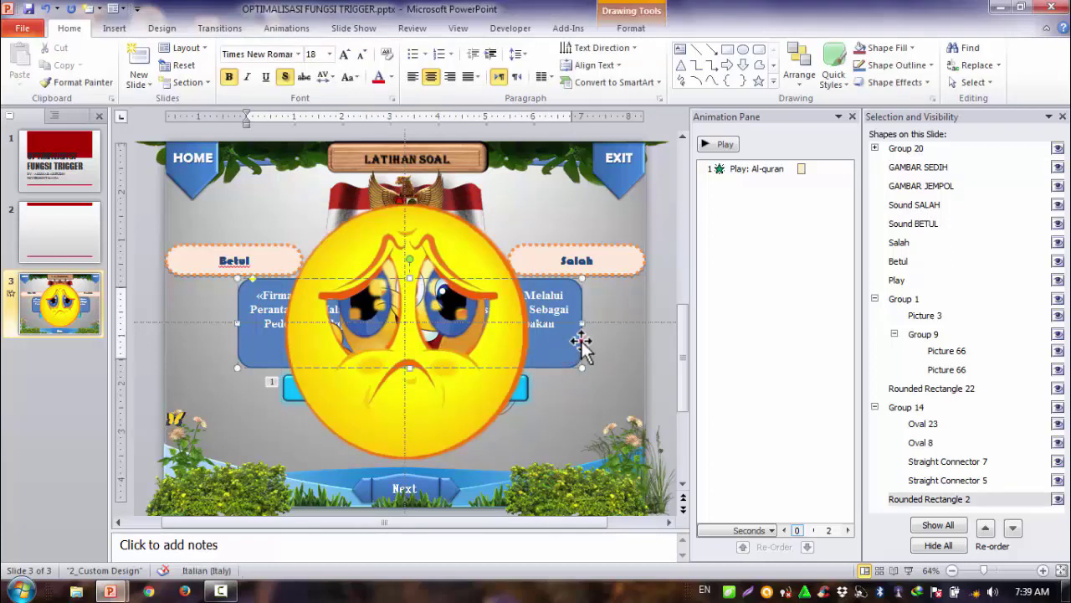
left_click(579, 344)
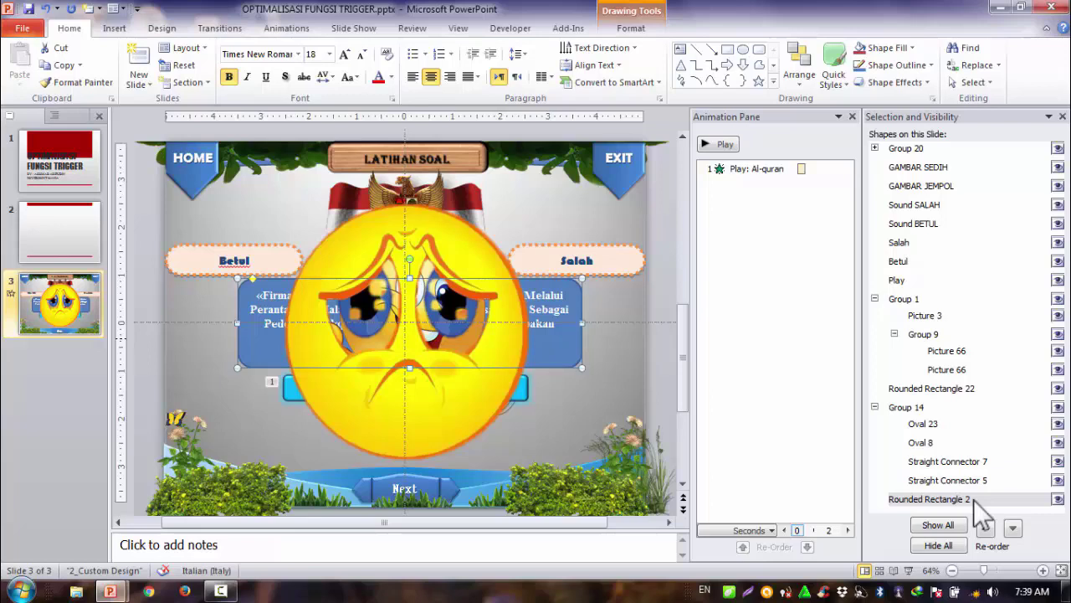
Rename Rounded Rectangle 2 to 'Soal panjang'
left_click(973, 500)
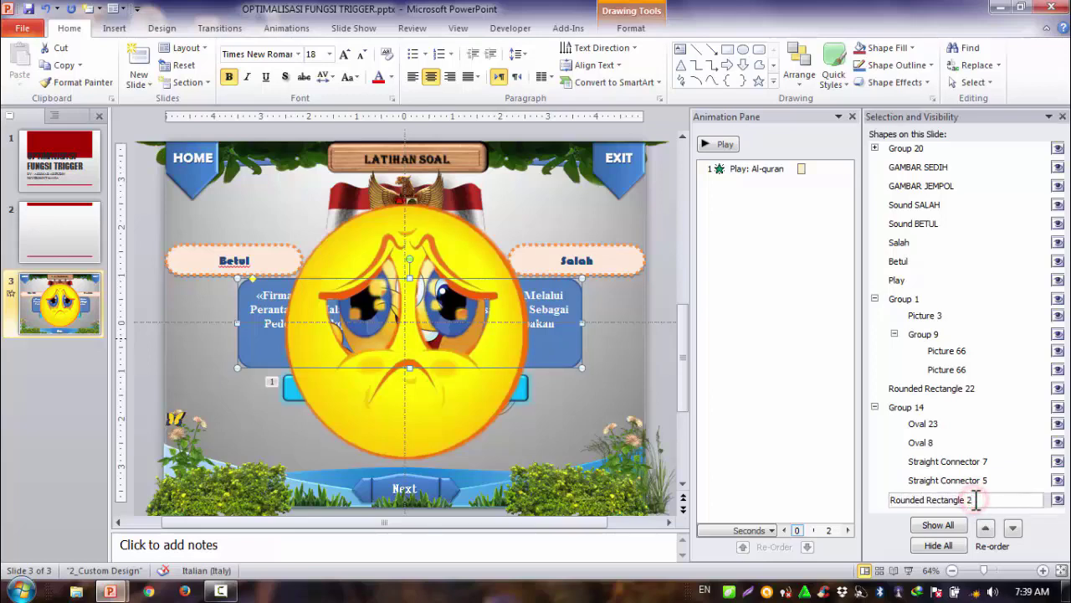
key("BackSpace")
key("BackSpace")
key("BackSpace")
key("BackSpace")
key("BackSpace")
key("BackSpace")
key("BackSpace")
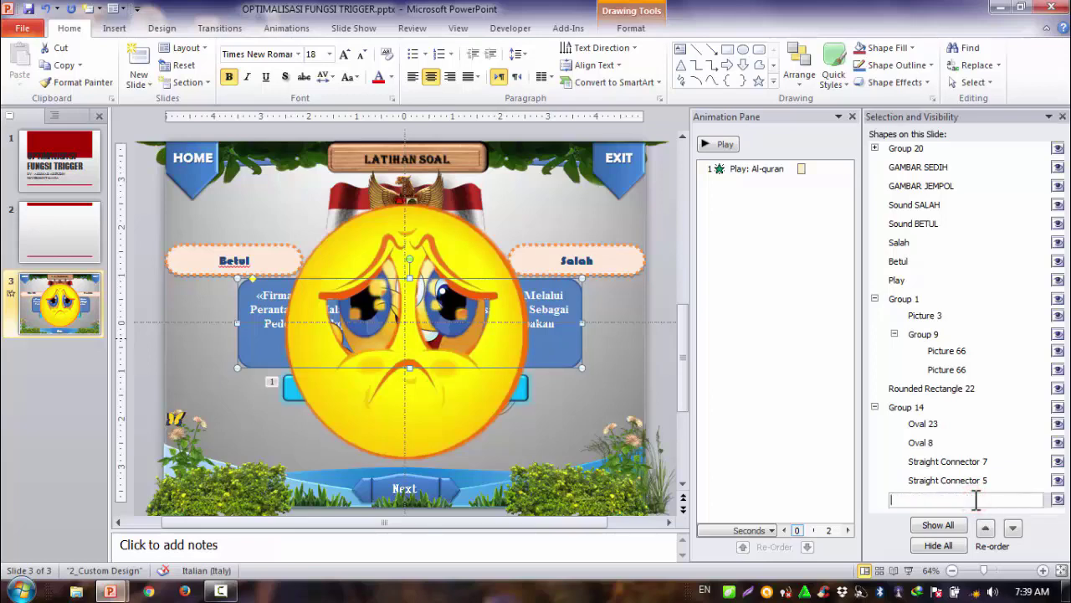
type("Soal")
type(" panjang")
left_click(822, 395)
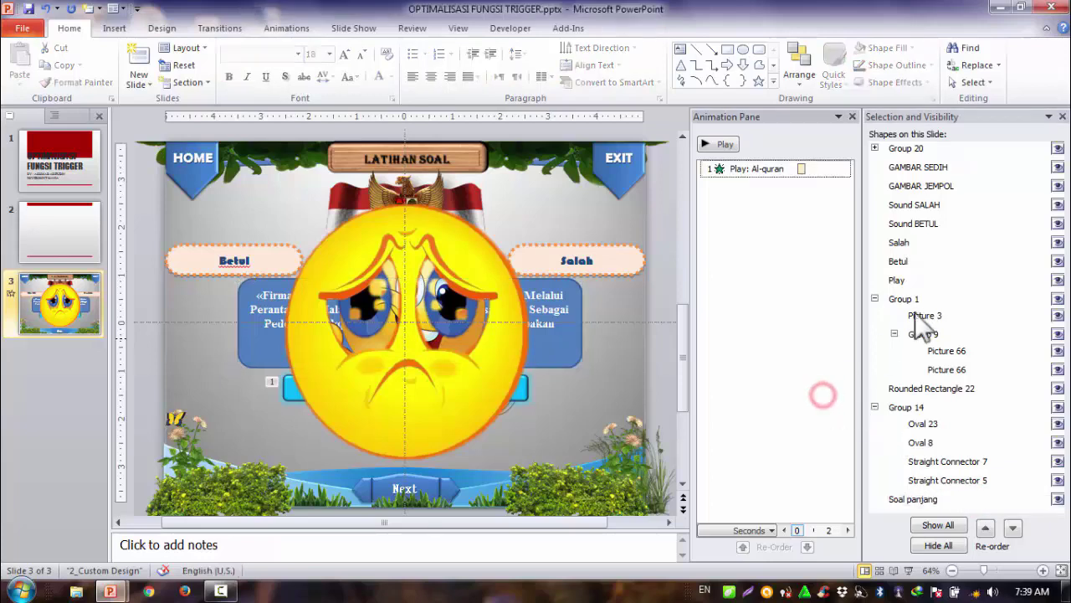
Check the sad face, Sound SALAH, Sound BETUL and answer boxes, then collapse Group 1 and Group 14
left_click(507, 338)
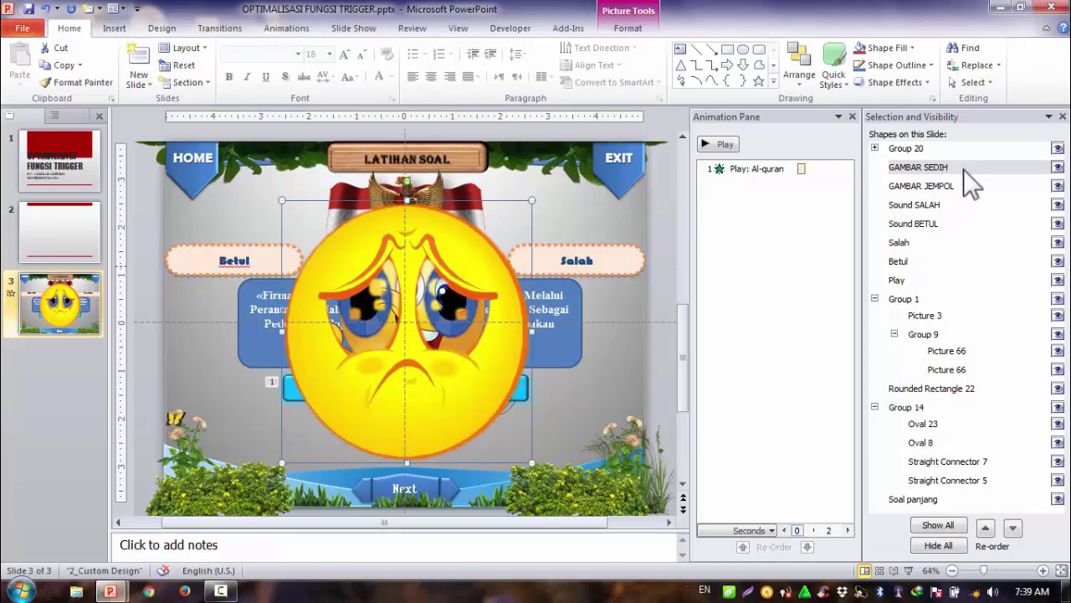
left_click(926, 206)
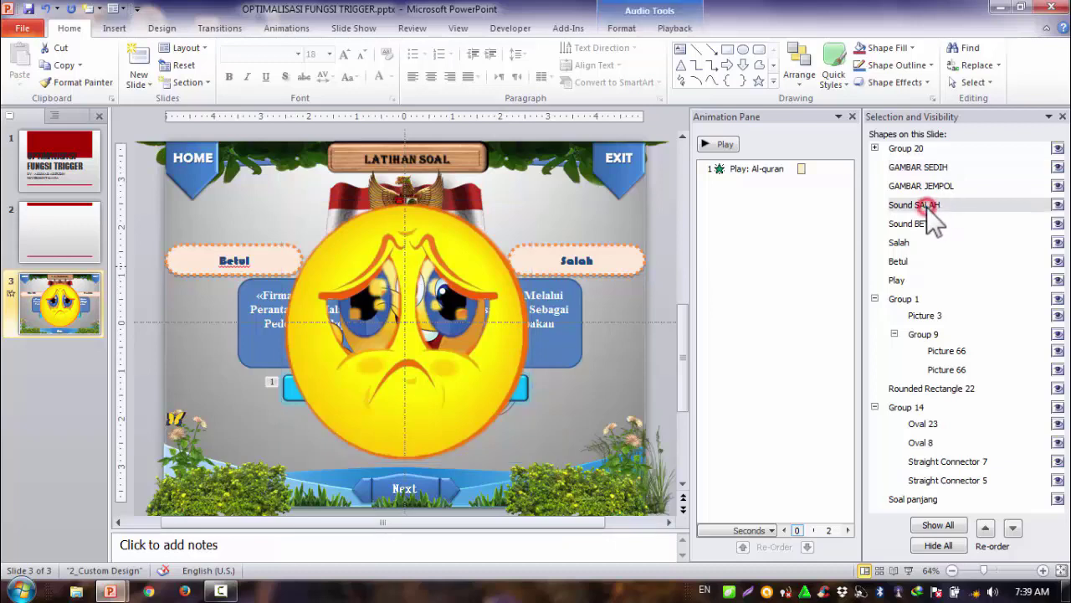
left_click(926, 225)
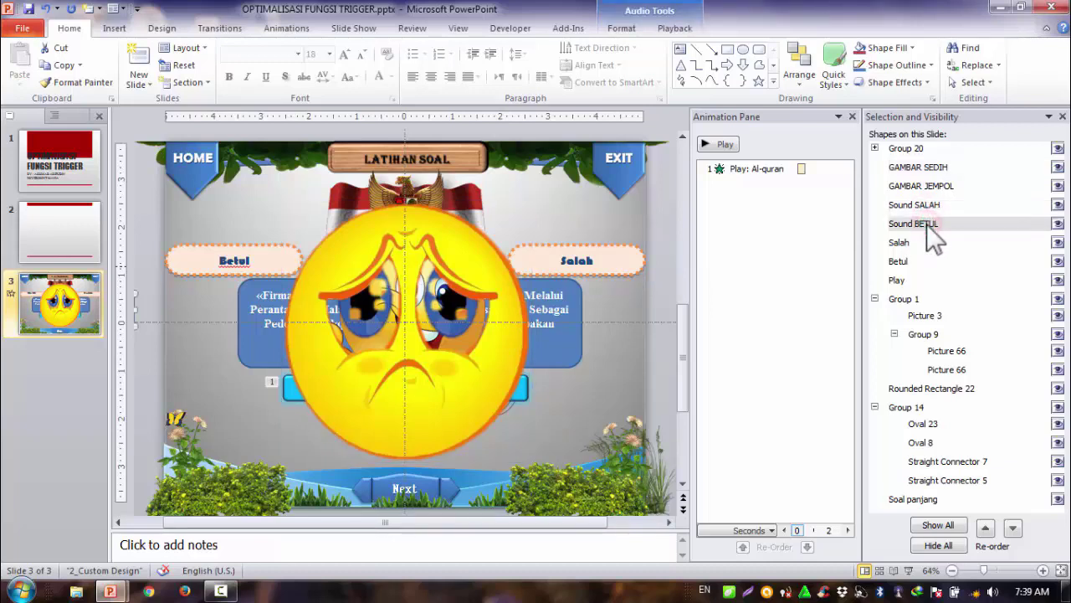
left_click(599, 262)
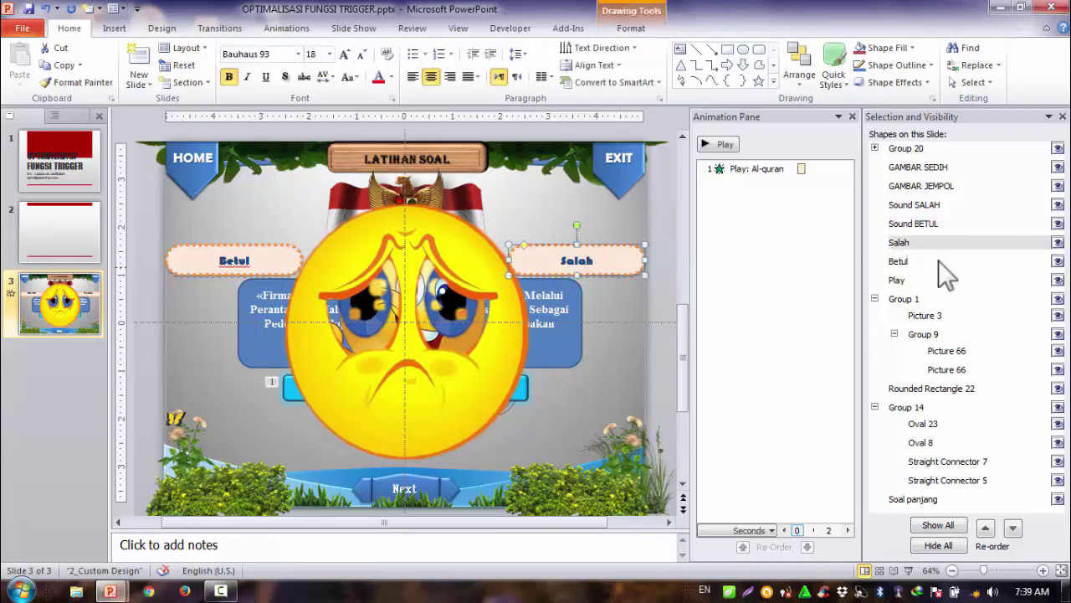
left_click(908, 261)
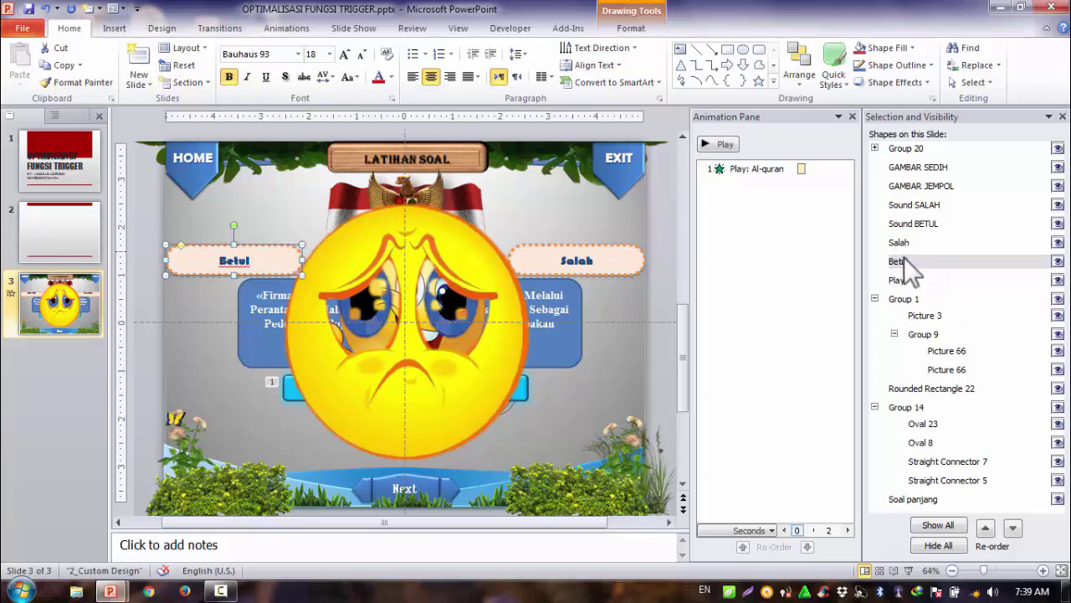
left_click(874, 299)
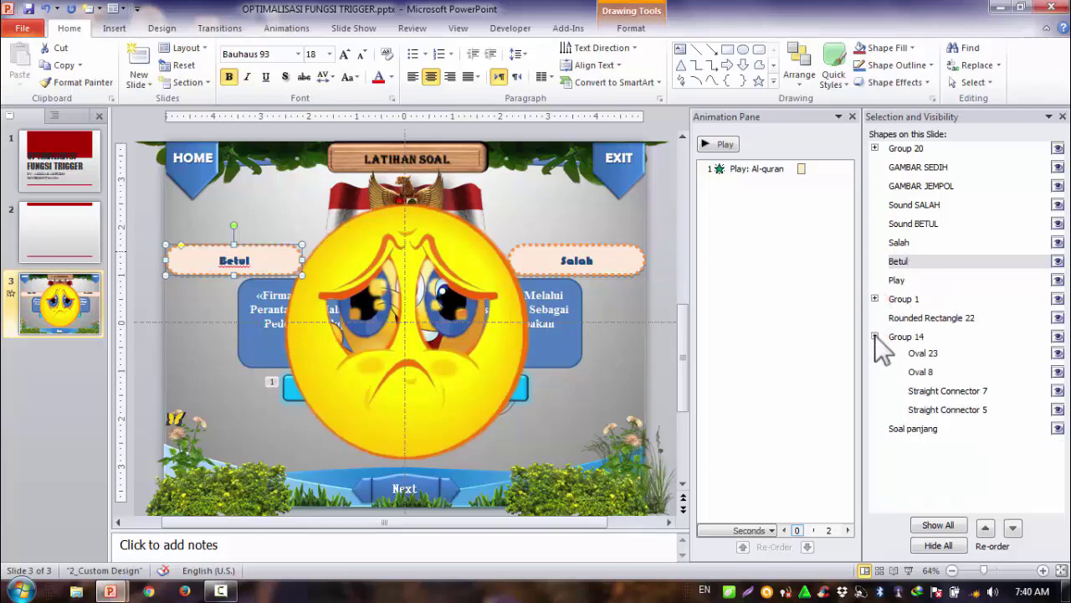
left_click(875, 335)
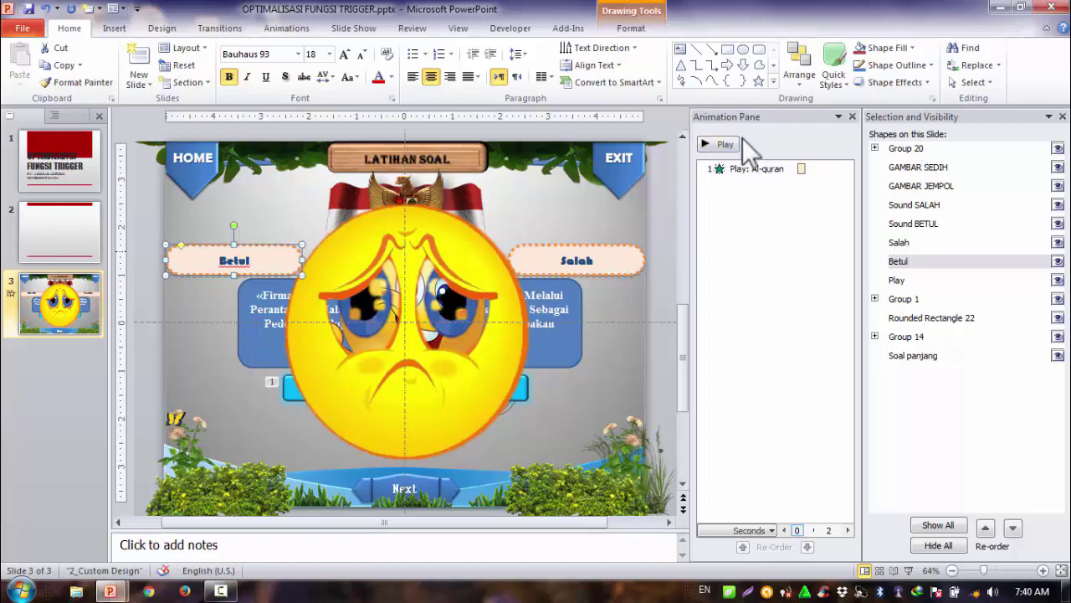
Shift the sad face aside, nudge the thumbs-up left and down, then place the sad face over it
left_click(669, 119)
left_click(448, 276)
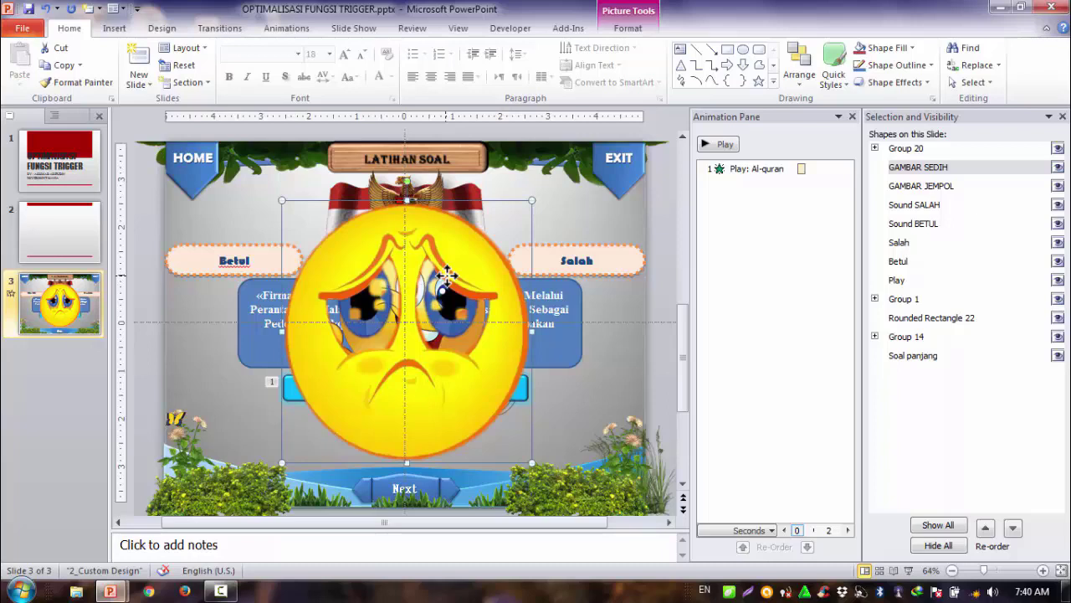
left_click_drag(399, 248, 567, 247)
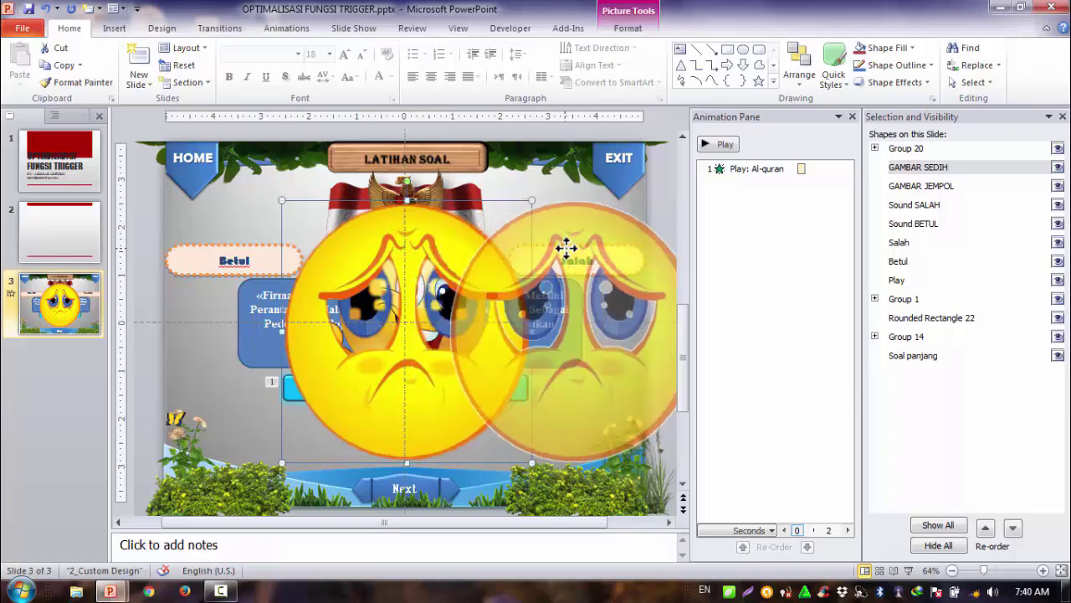
left_click(377, 282)
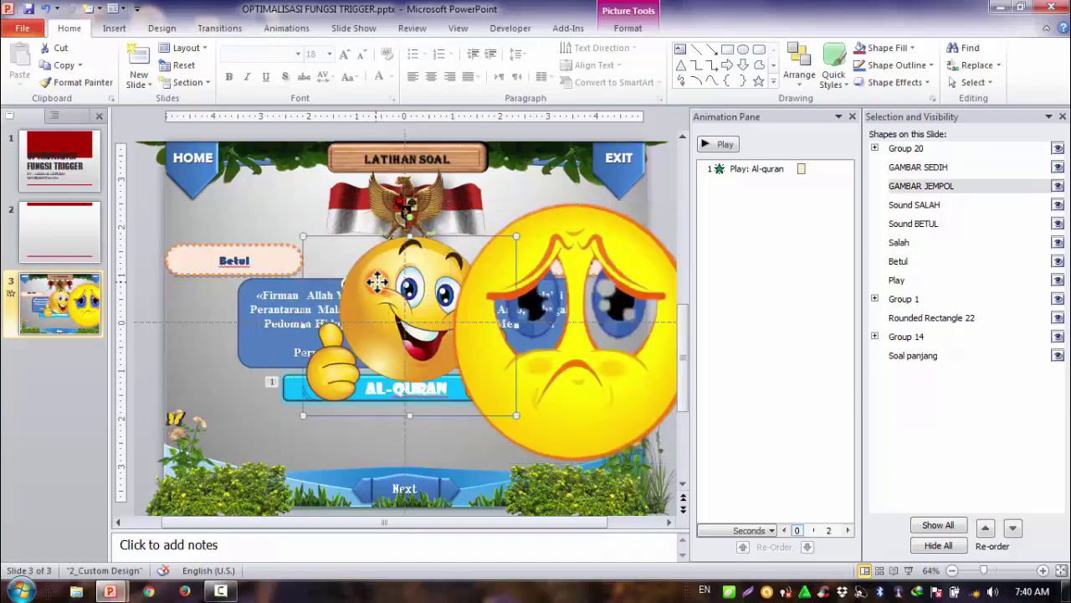
mouse_move(378, 282)
left_mouse_down()
mouse_move(331, 308)
mouse_move(369, 295)
left_mouse_up()
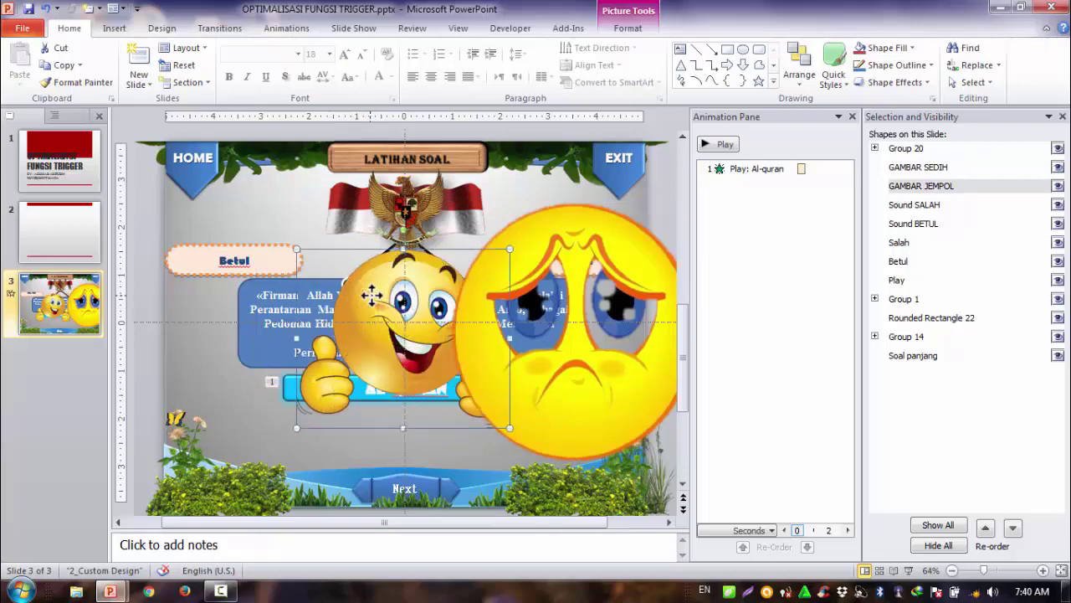
left_click(558, 240)
mouse_move(557, 240)
left_mouse_down()
mouse_move(441, 270)
mouse_move(418, 243)
left_mouse_up()
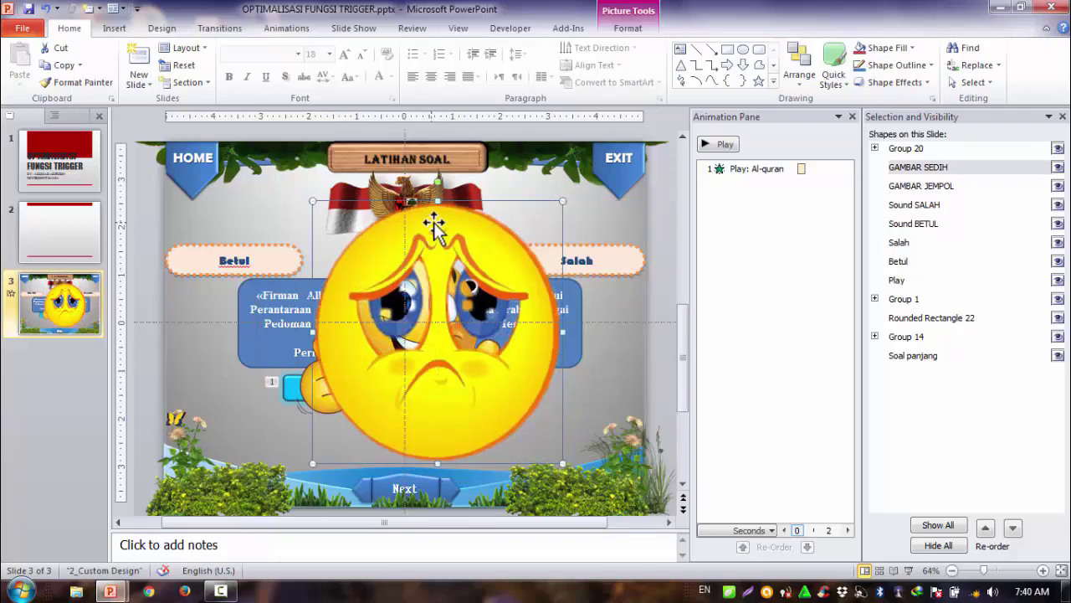
left_click(269, 262)
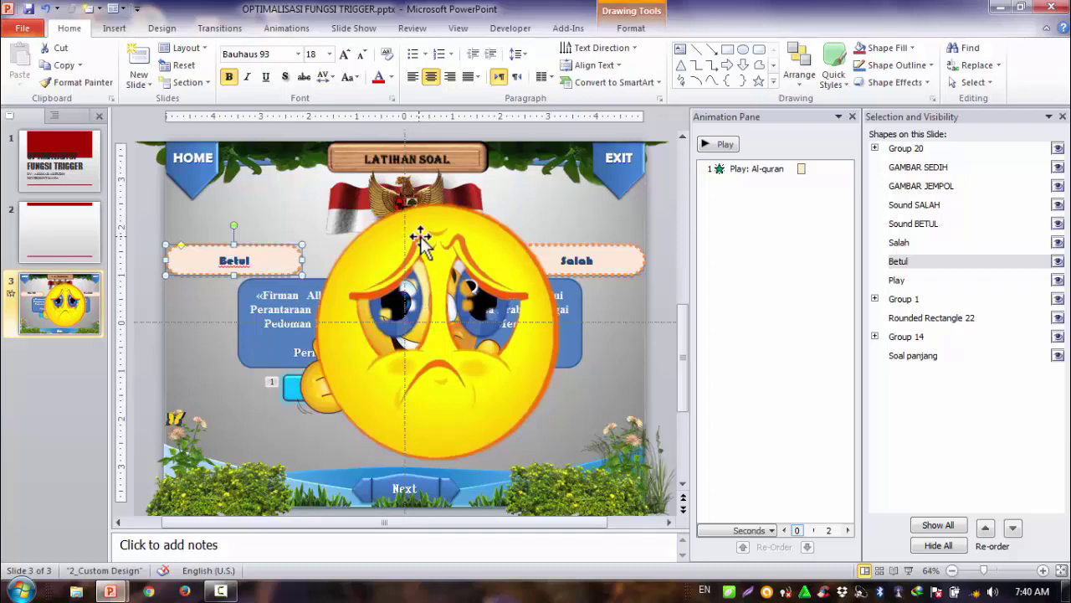
left_click(931, 186)
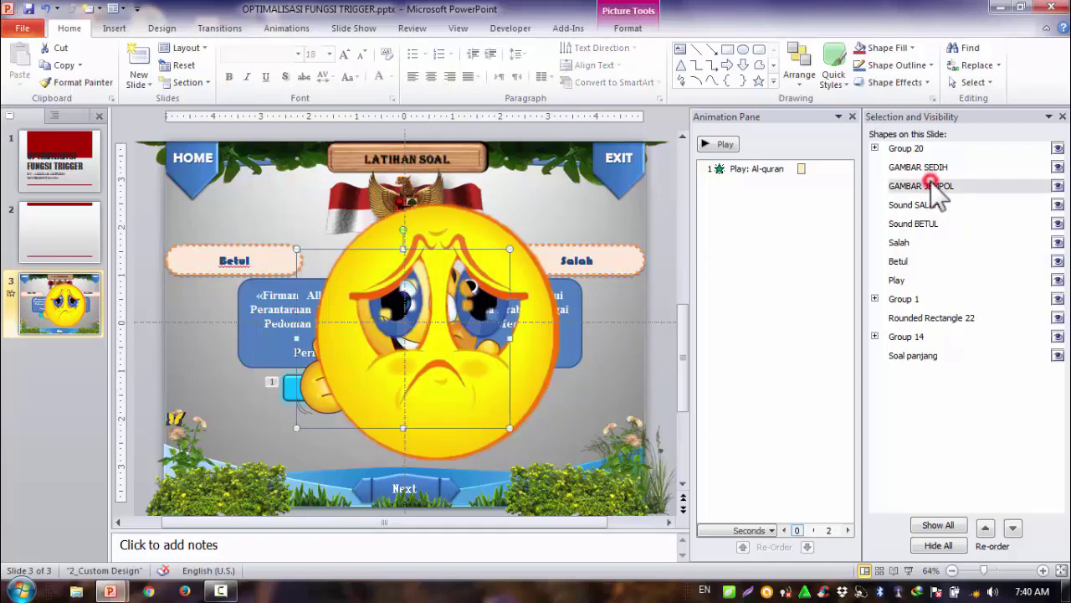
Hide the GAMBAR SEDIH sad-face picture so the thumbs-up emoji shows
left_click(928, 223)
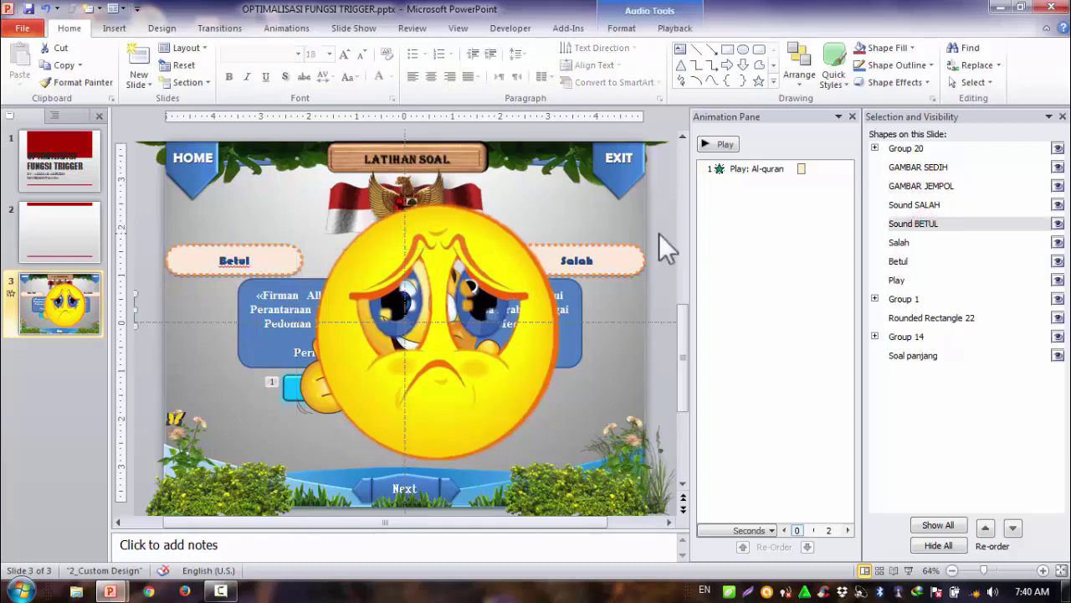
left_click(268, 260)
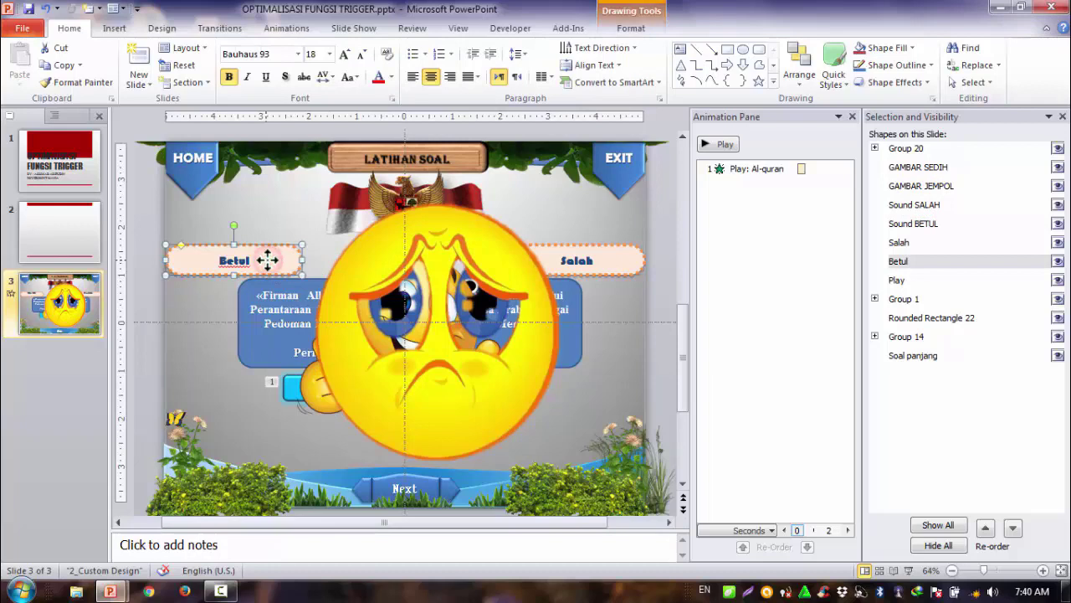
left_click(497, 262)
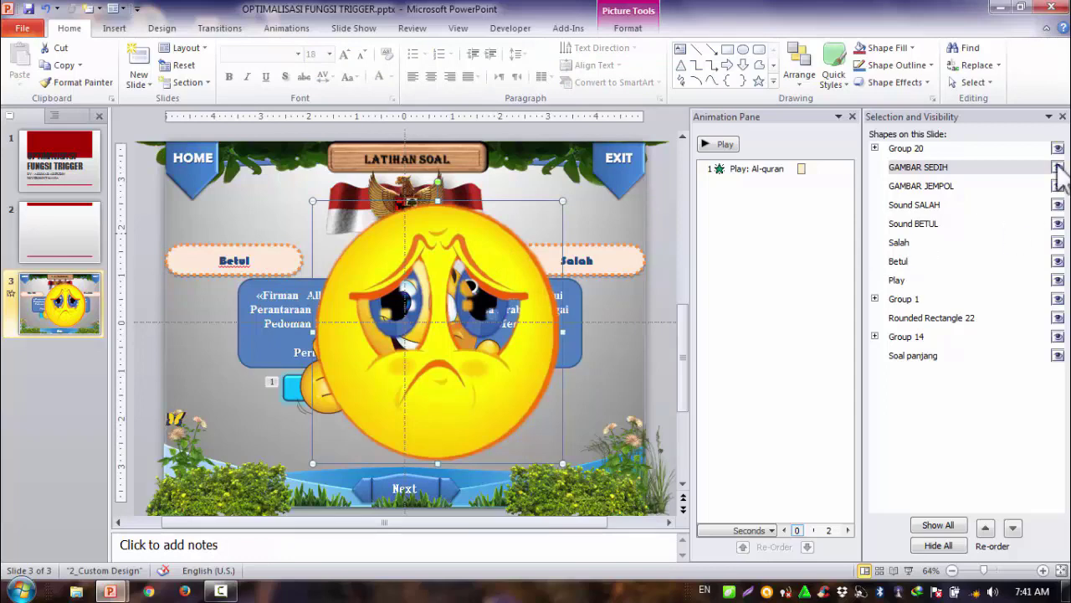
left_click(1057, 167)
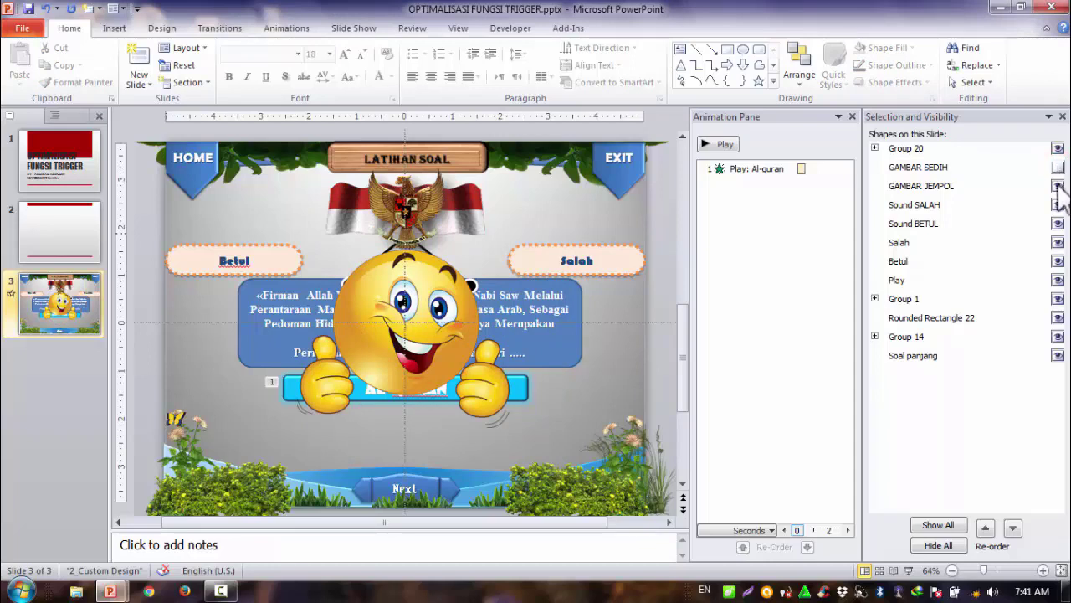
Widen the animation list, zoom out to the whole slide and preview the Sound BETUL audio
left_click(388, 299)
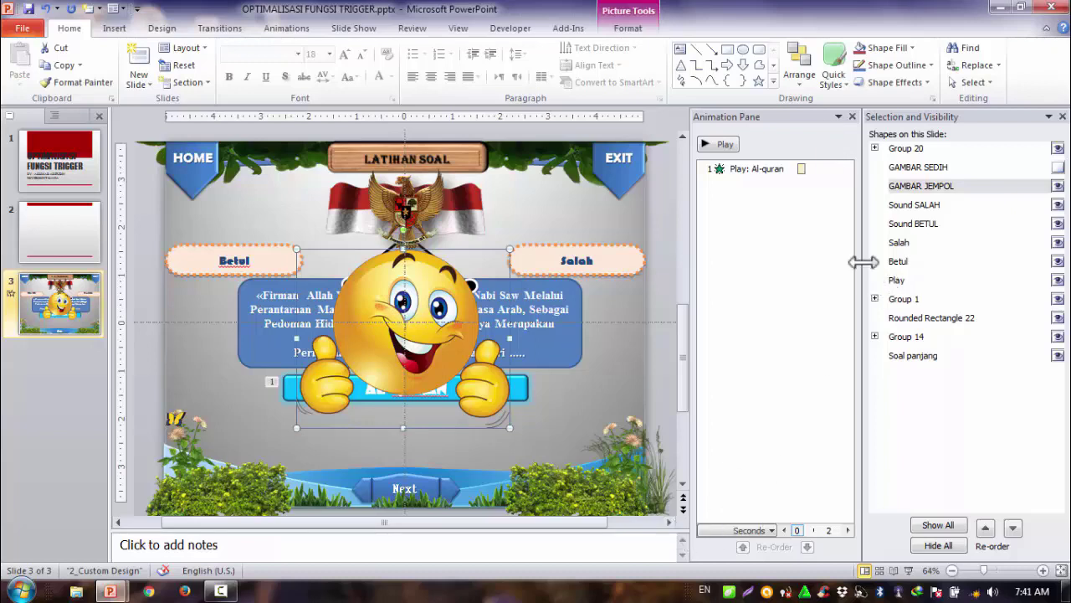
left_click_drag(863, 262, 927, 266)
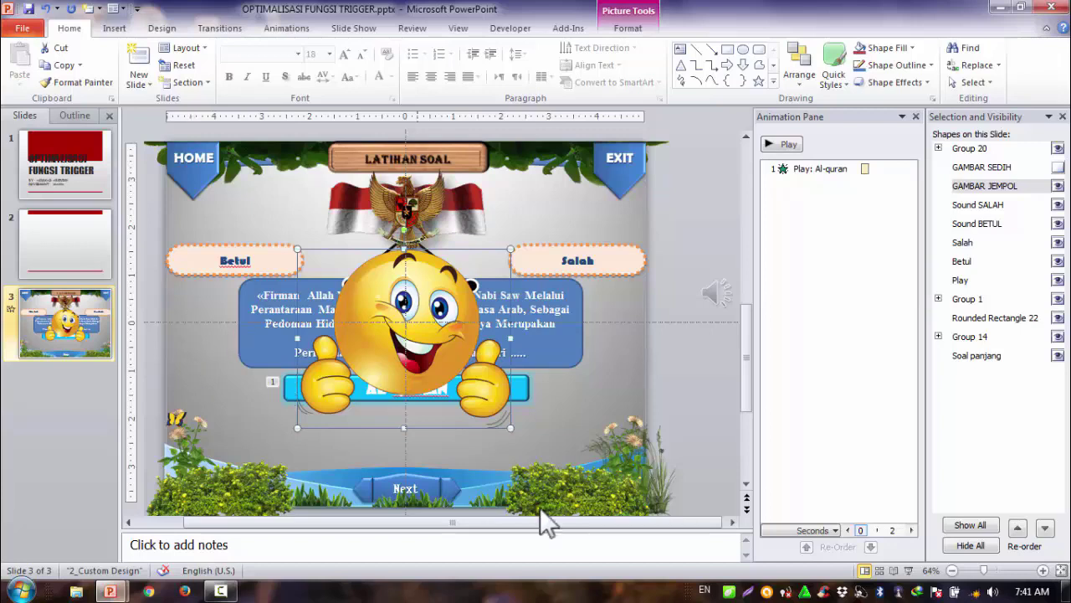
left_click(952, 570)
left_click(952, 570)
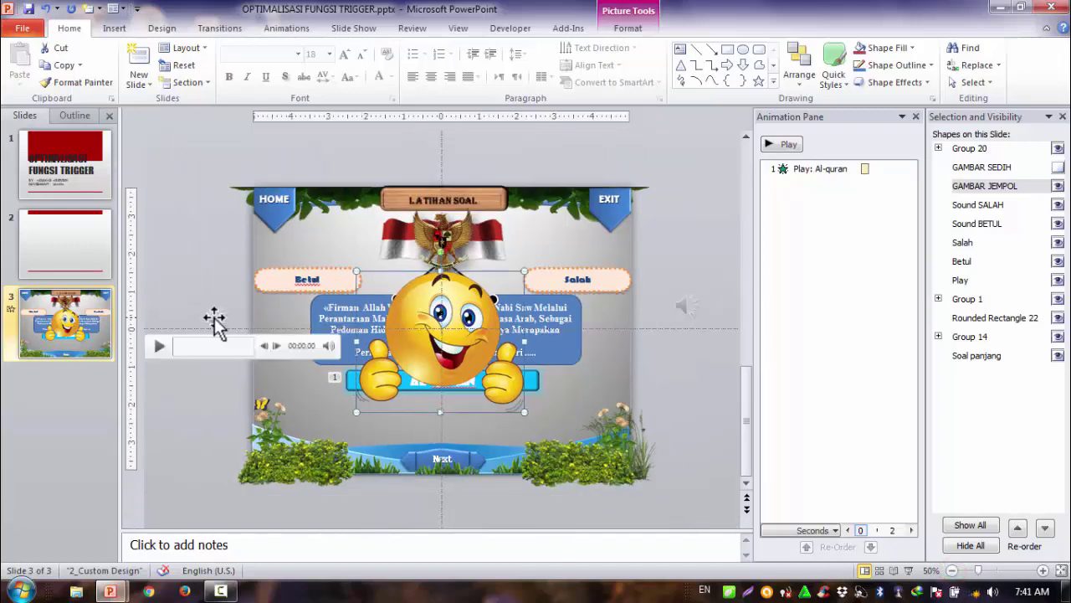
left_click(214, 322)
left_click(159, 339)
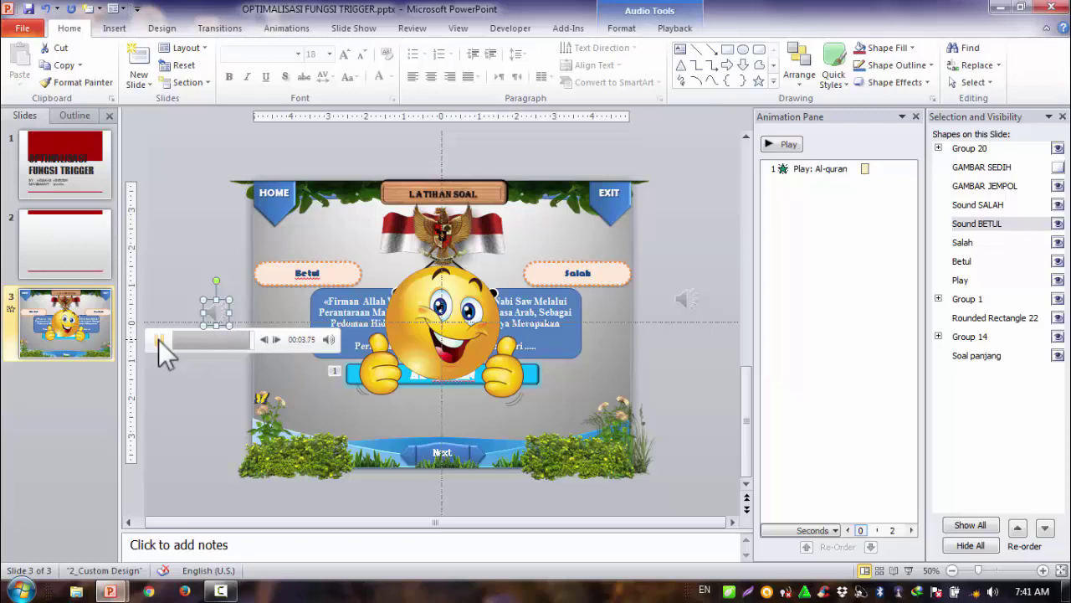
left_click(216, 236)
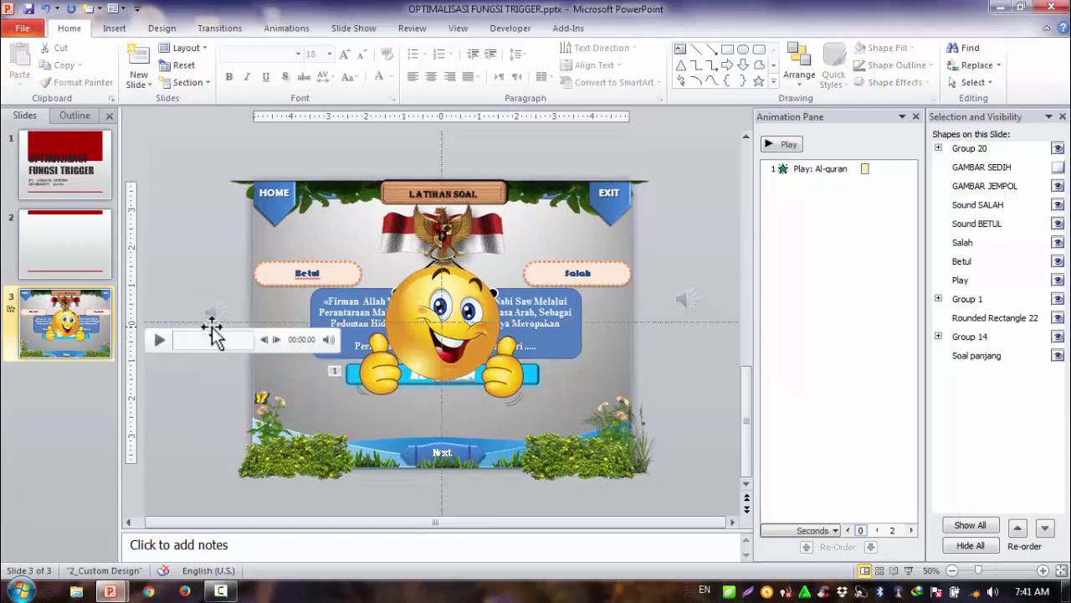
left_click(212, 312)
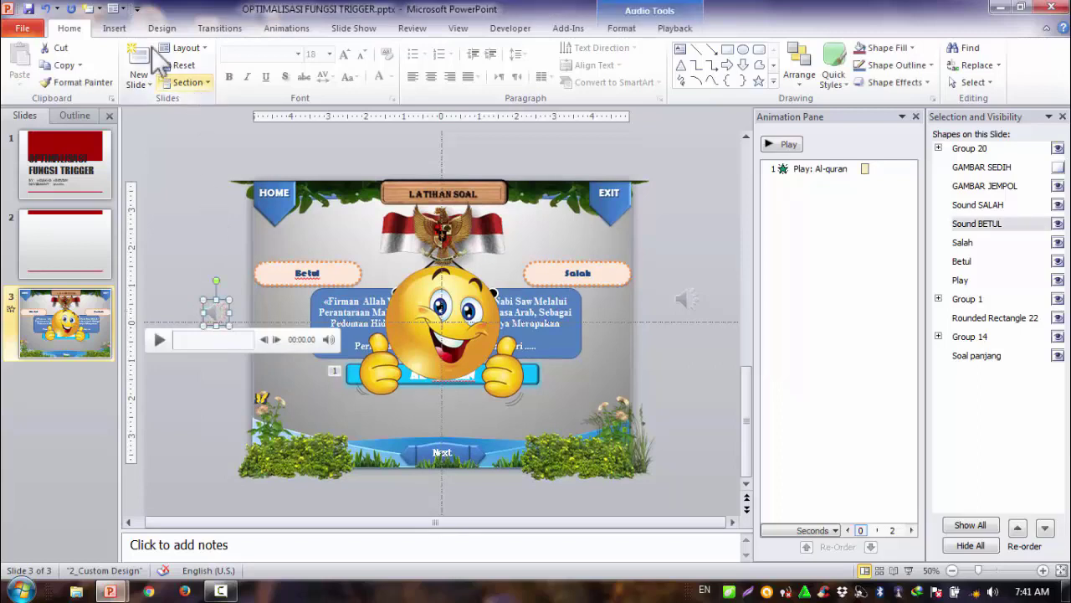
left_click(115, 28)
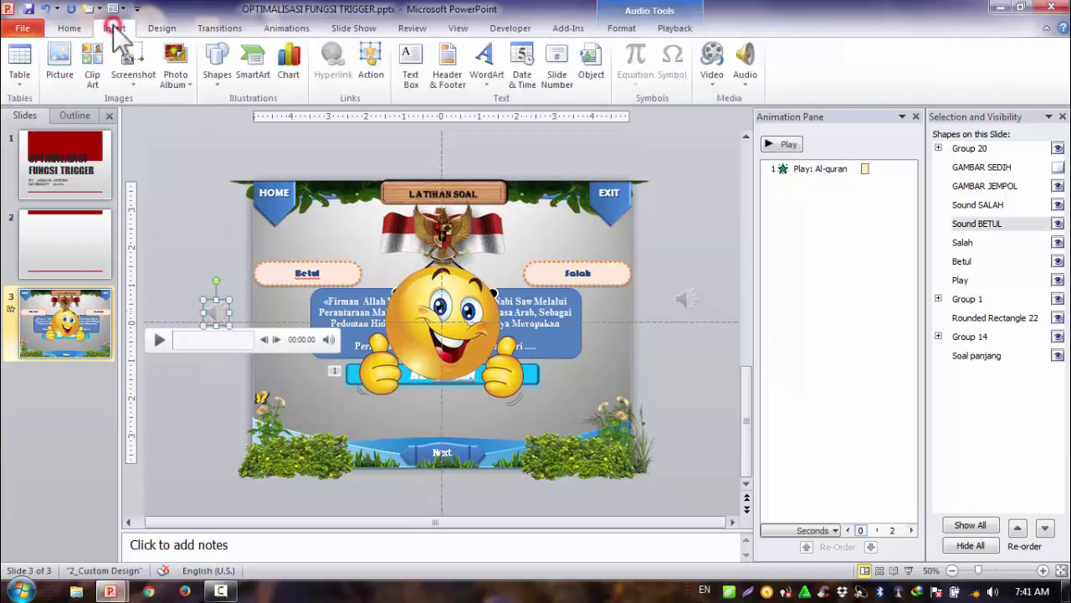
left_click(749, 87)
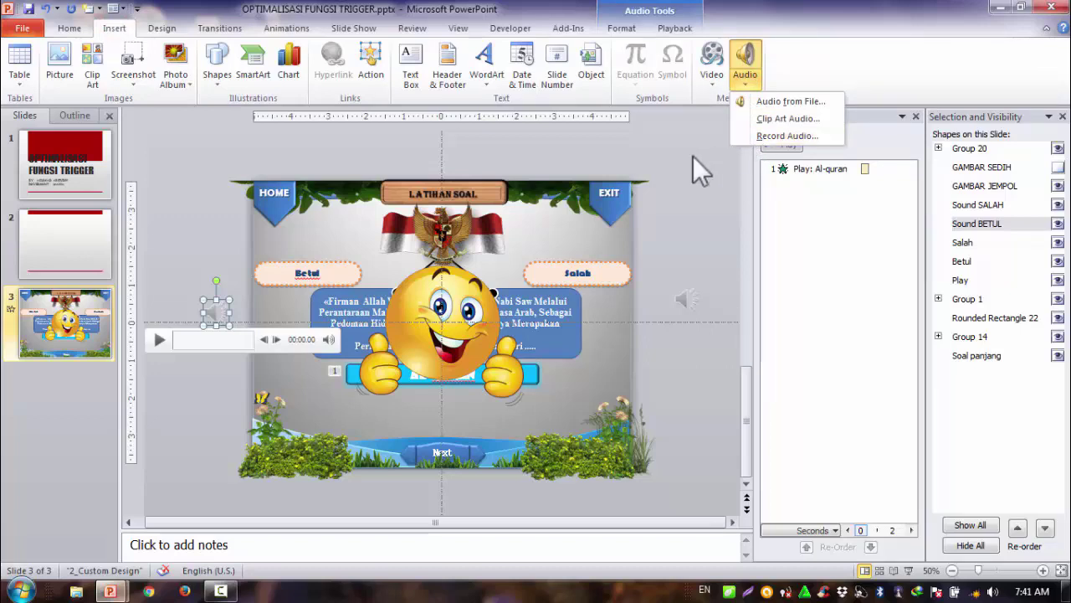
left_click(196, 248)
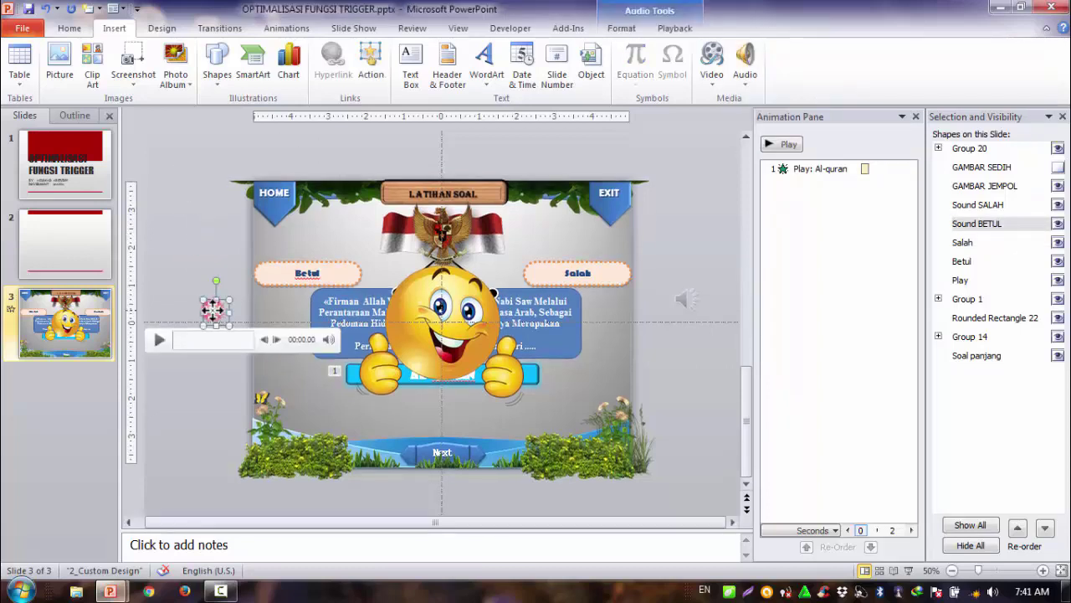
left_click(749, 88)
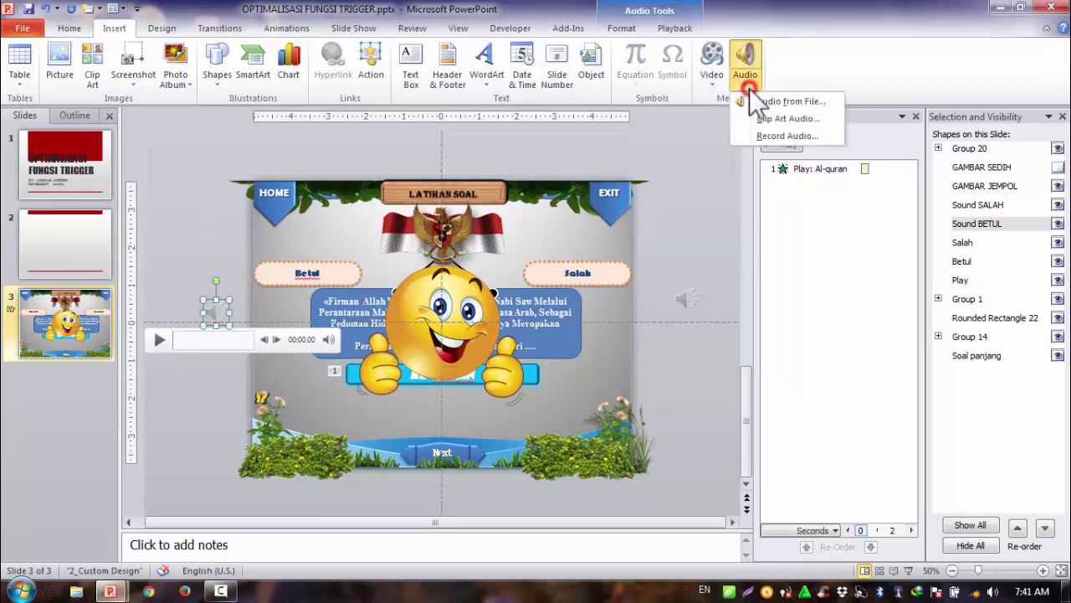
left_click(675, 176)
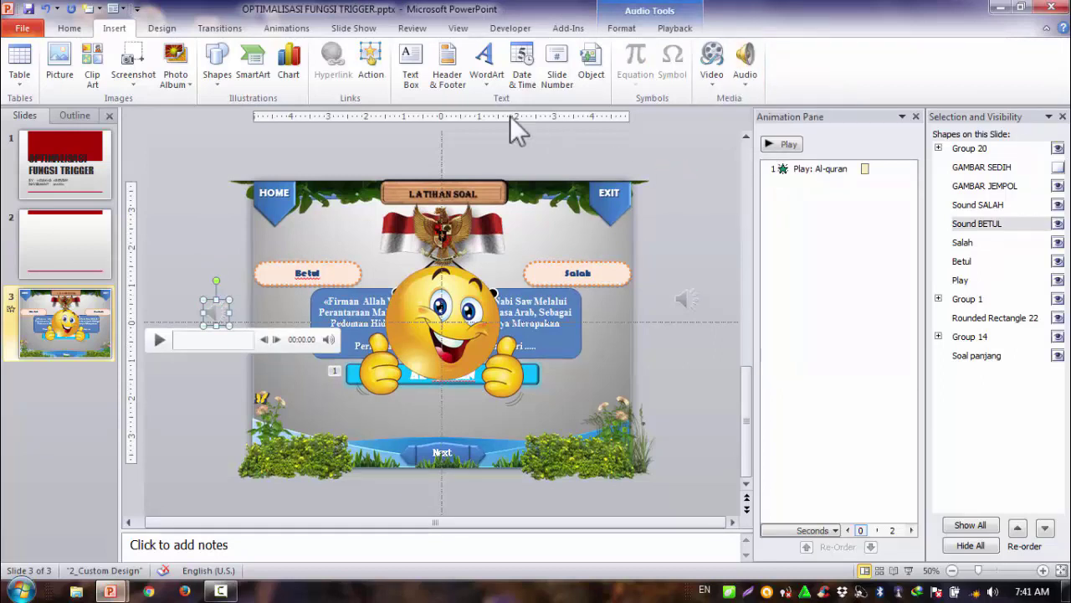
left_click(539, 149)
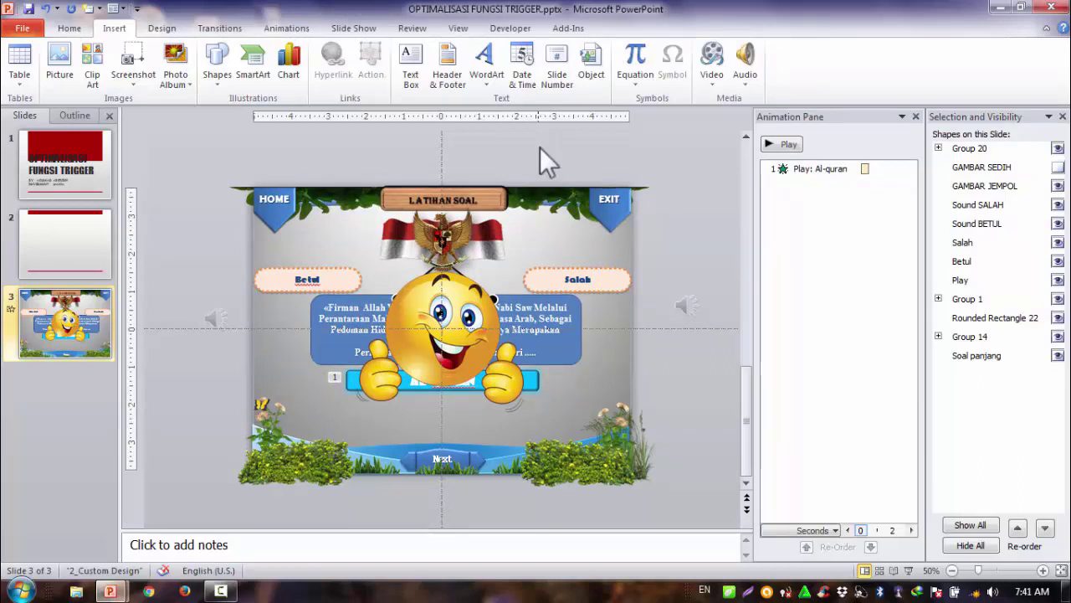
left_click(338, 277)
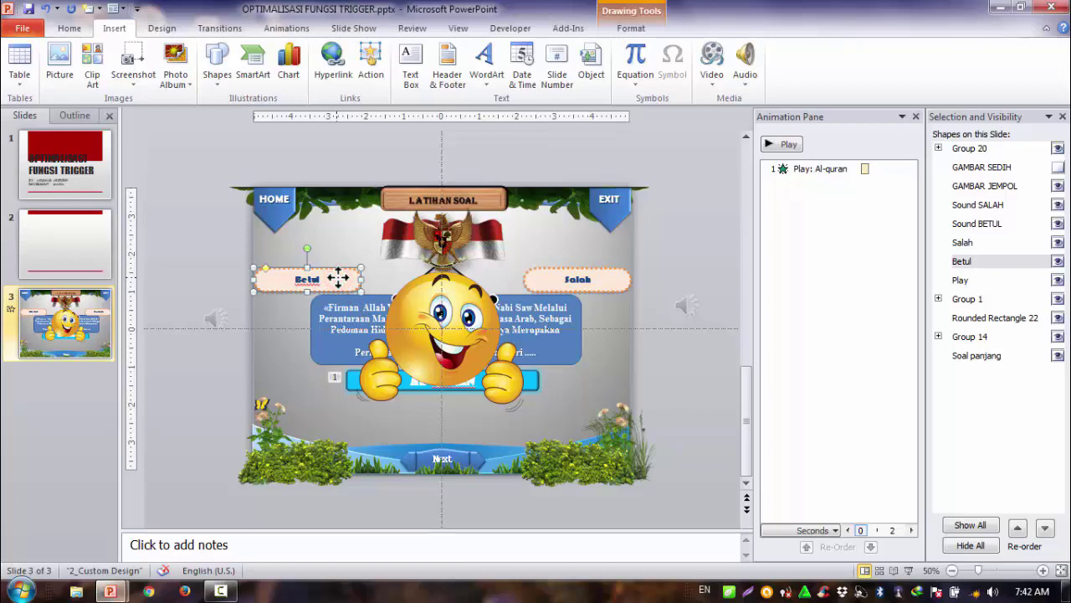
left_click(443, 324)
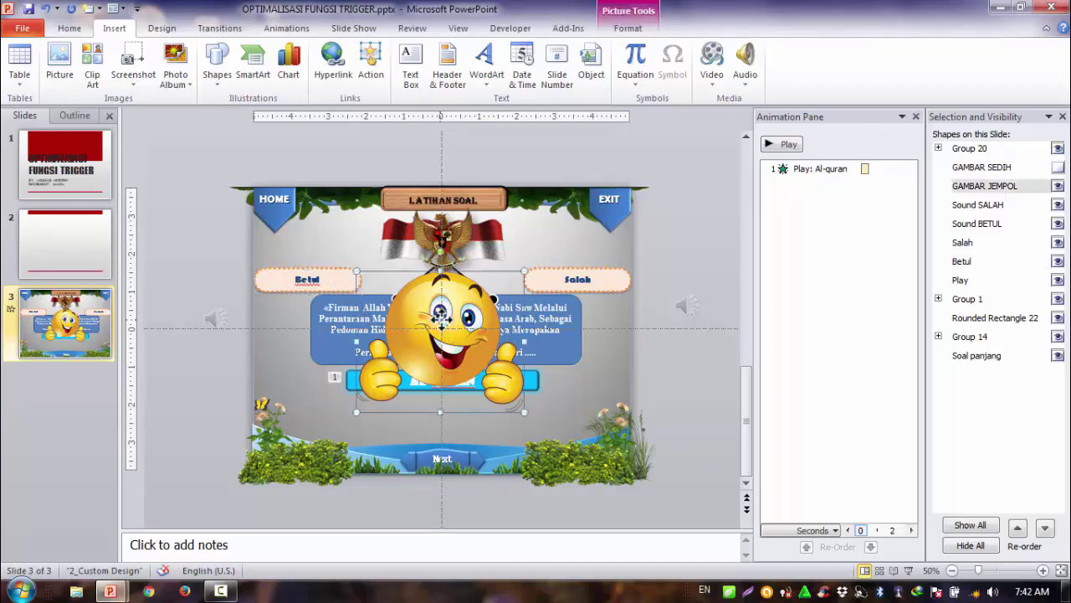
left_click(210, 308)
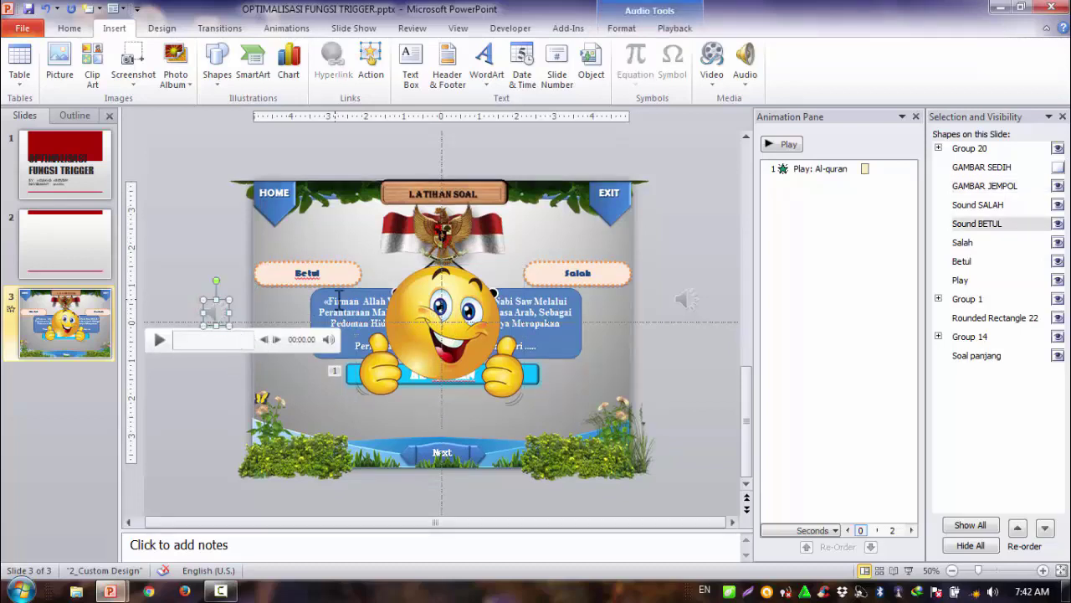
left_click(339, 268)
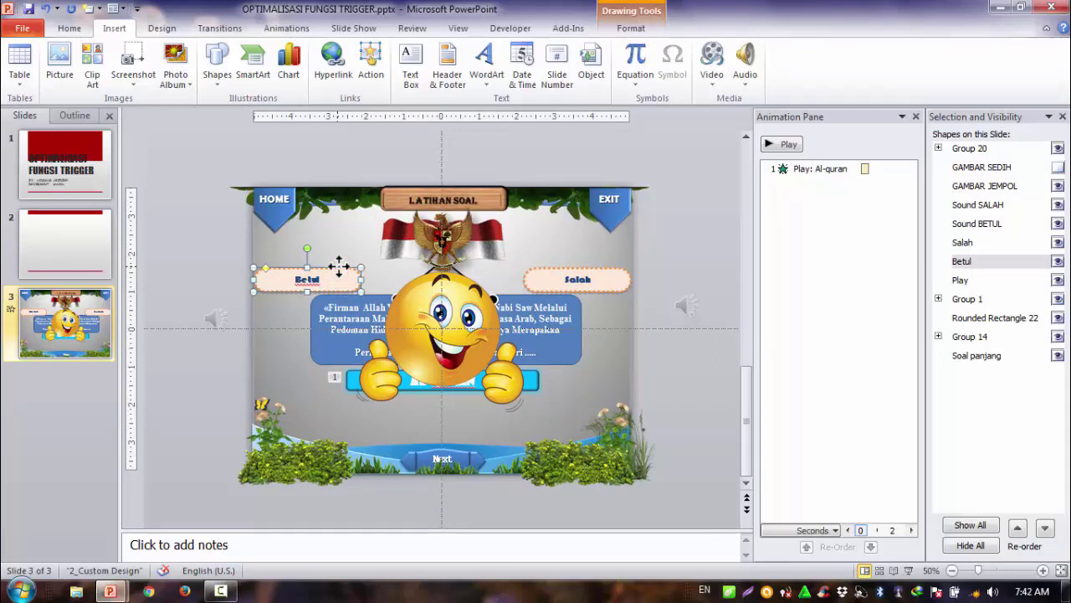
left_click(468, 318)
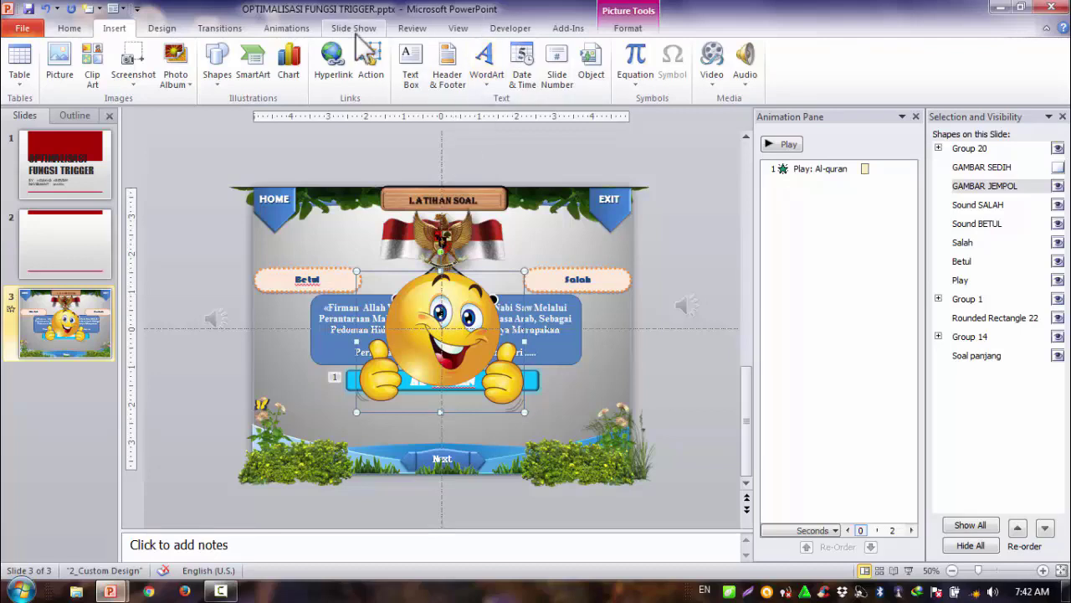
Give the thumbs-up picture an Appear entrance with duration 00.25
left_click(287, 28)
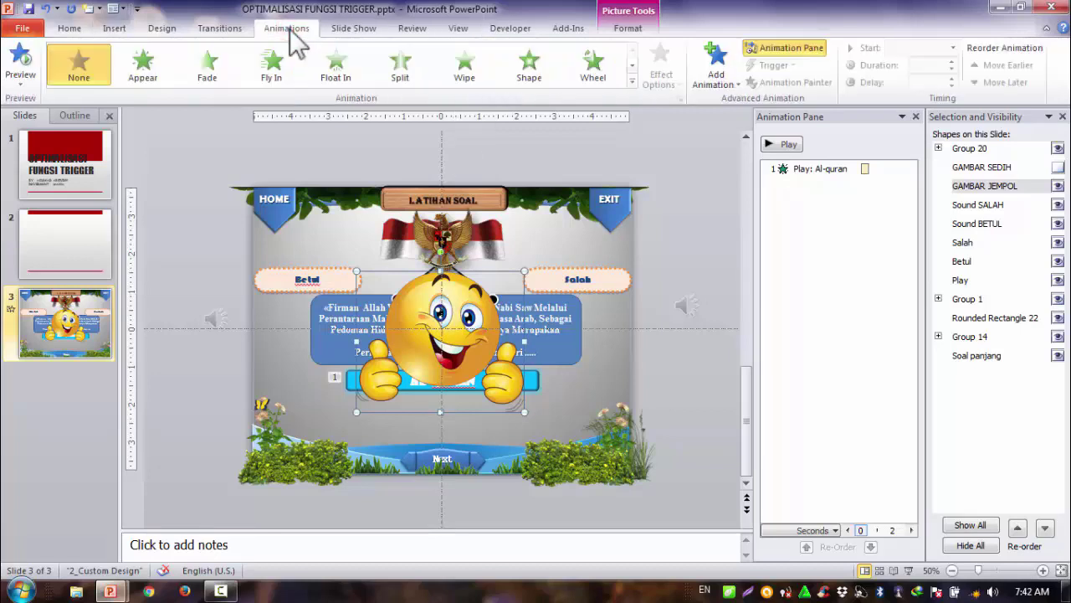
left_click(142, 72)
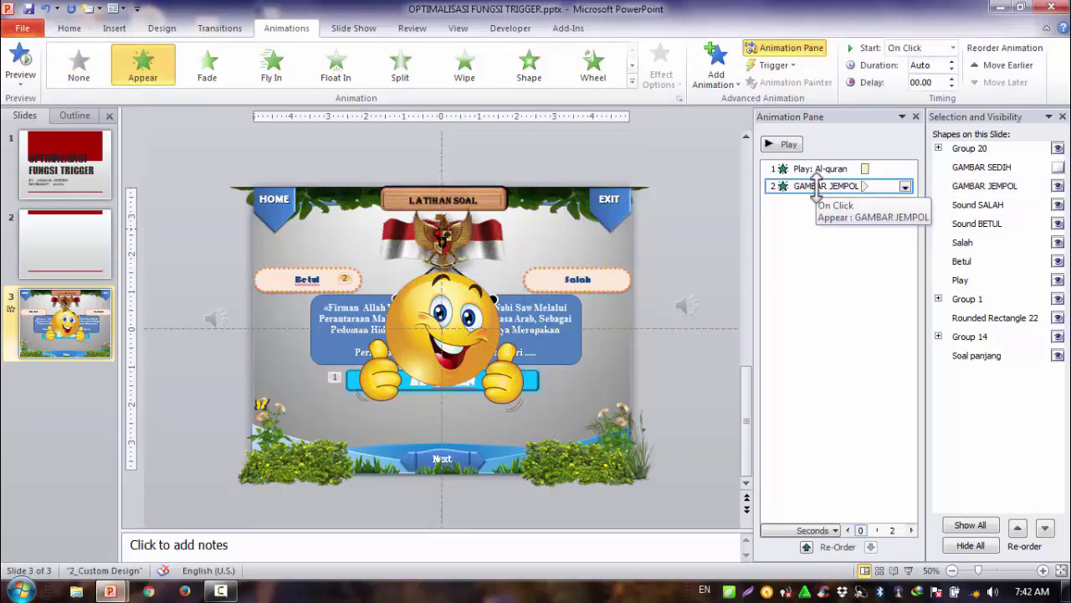
left_click(427, 306)
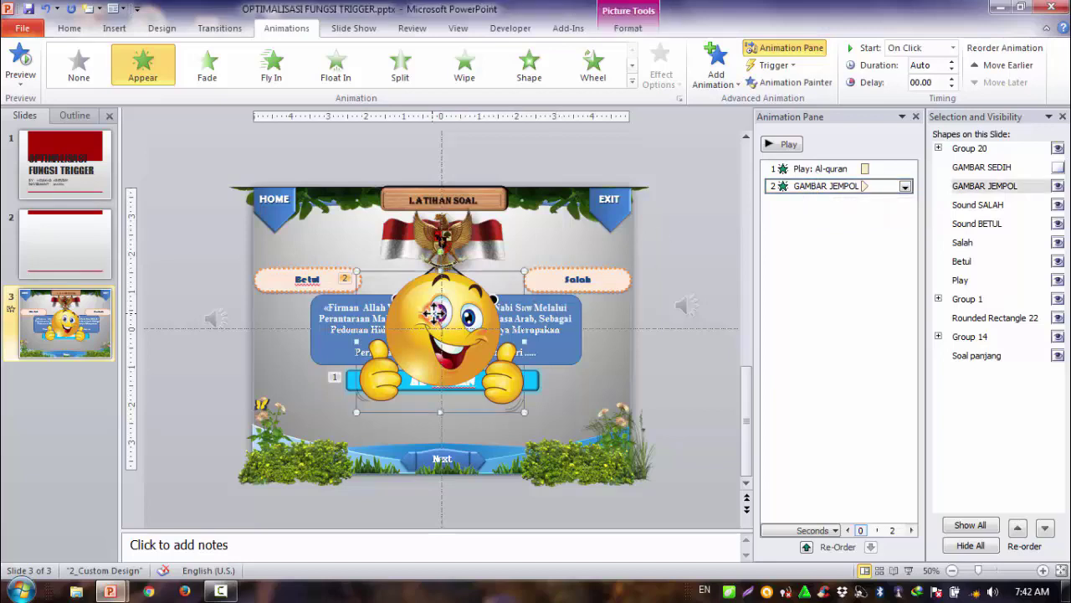
left_click(214, 31)
left_click(284, 30)
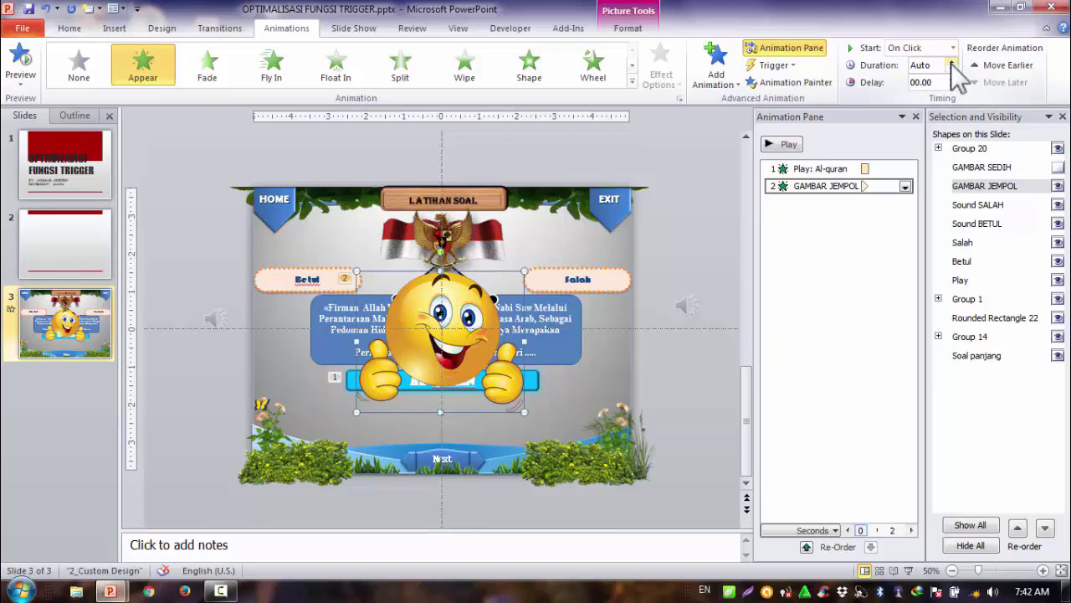
left_click(870, 186)
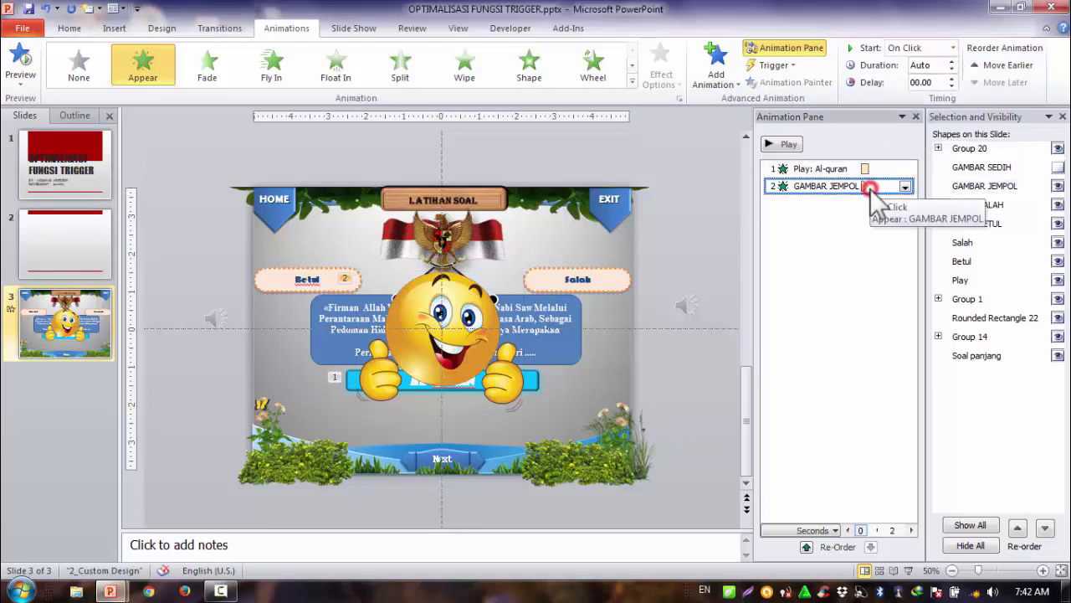
left_click(951, 61)
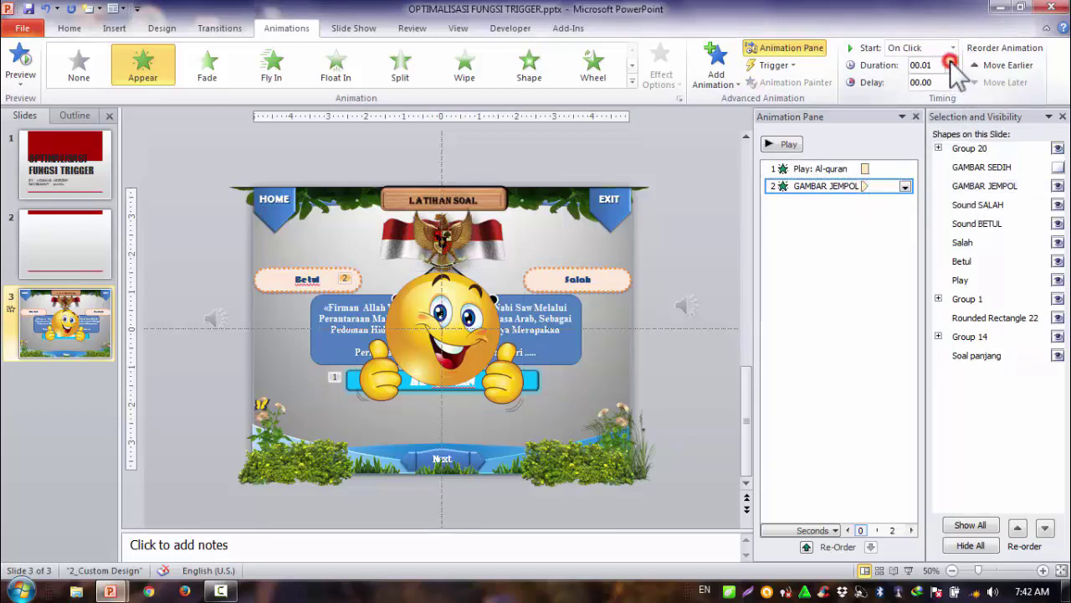
left_click(951, 61)
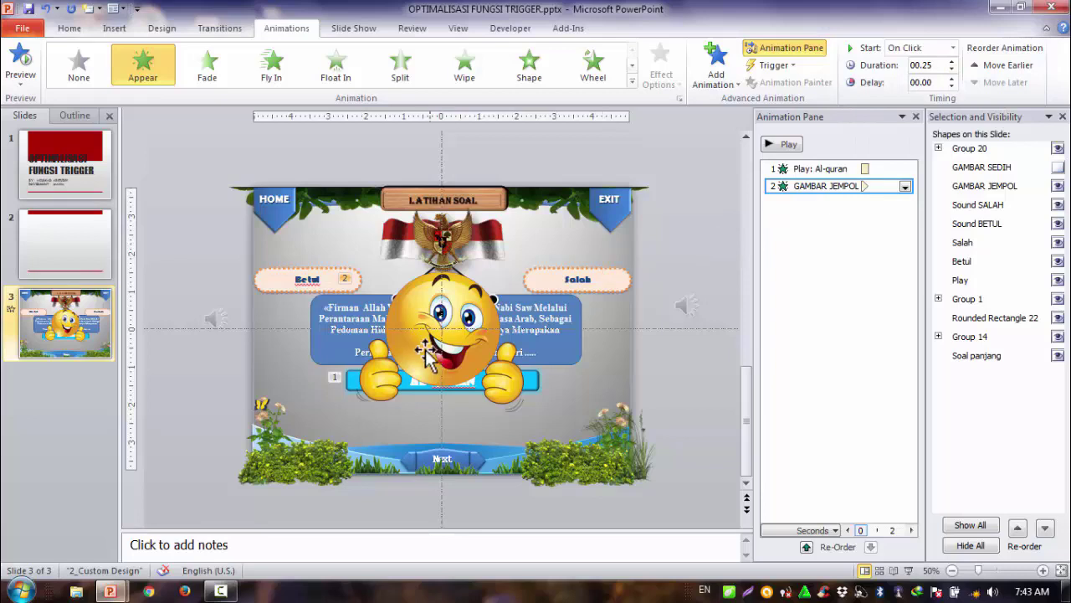
Open the dropdown on the GAMBAR JEMPOL Appear entry in the Animation Pane
left_click(423, 314)
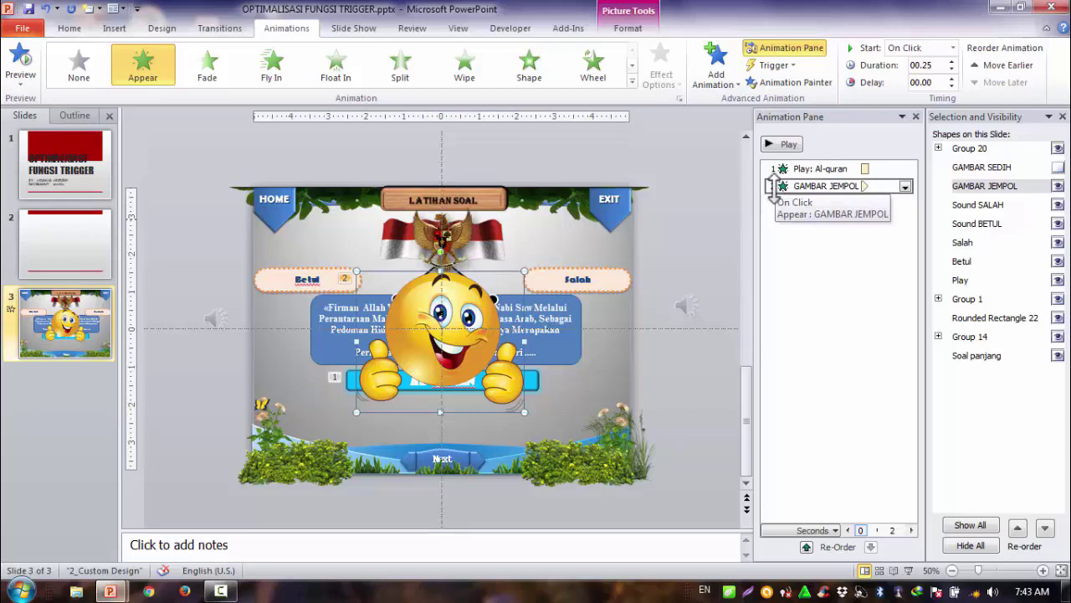
scroll(310, 251, "down", 1)
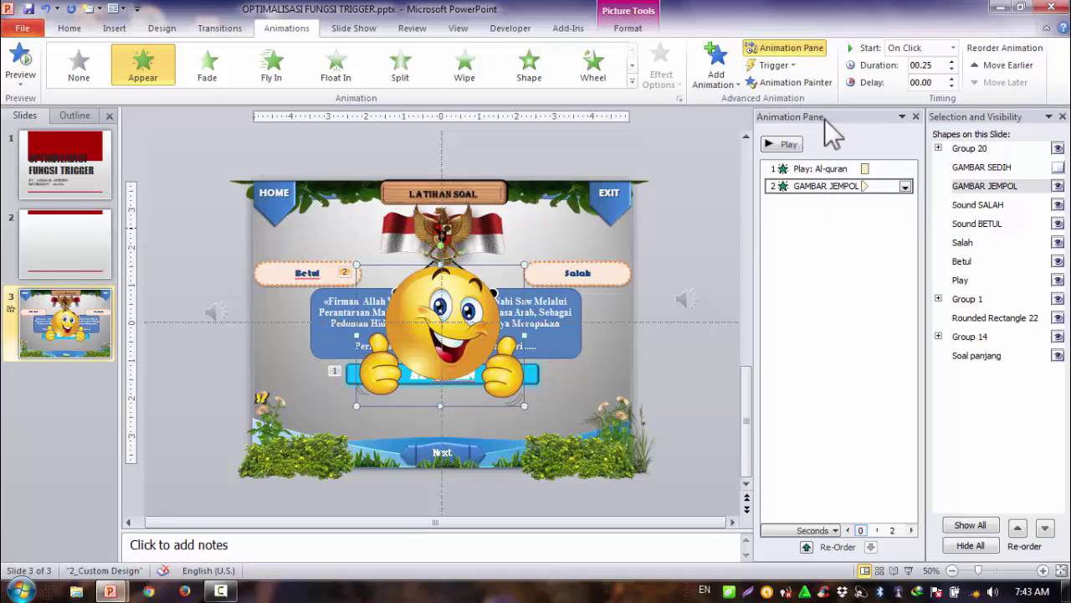
left_click(906, 186)
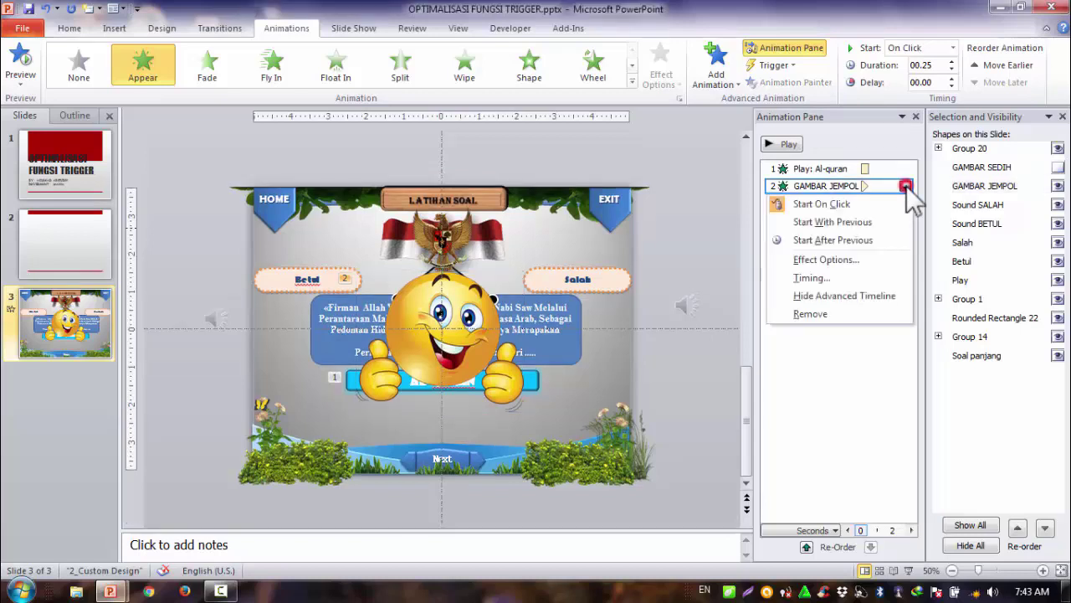
Trigger the thumbs-up Appear on click of 'Betul: Betul', then run the slide show from this slide
left_click(822, 276)
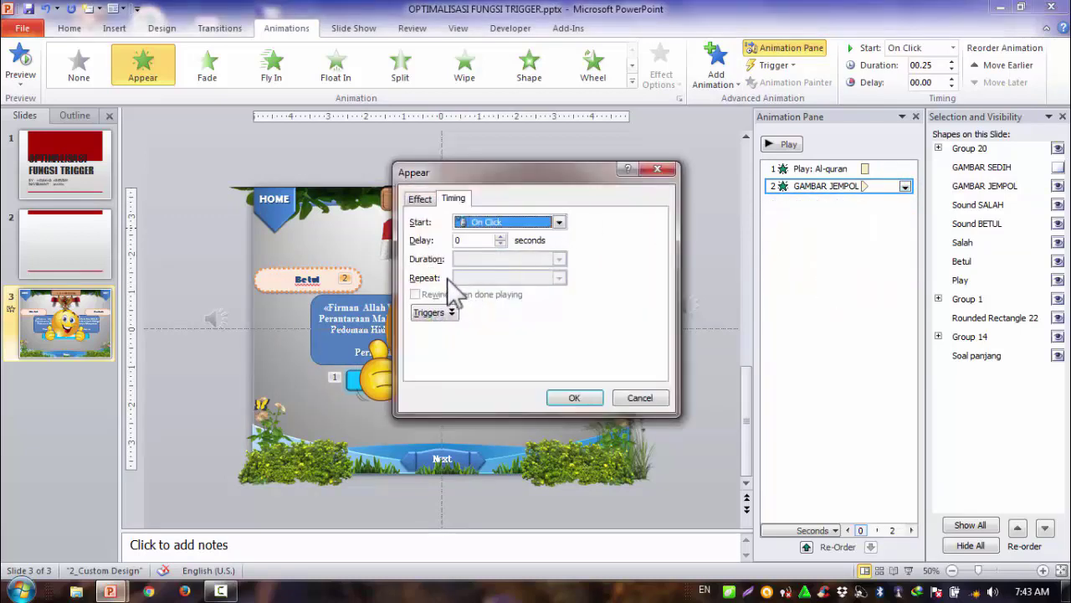
left_click(430, 315)
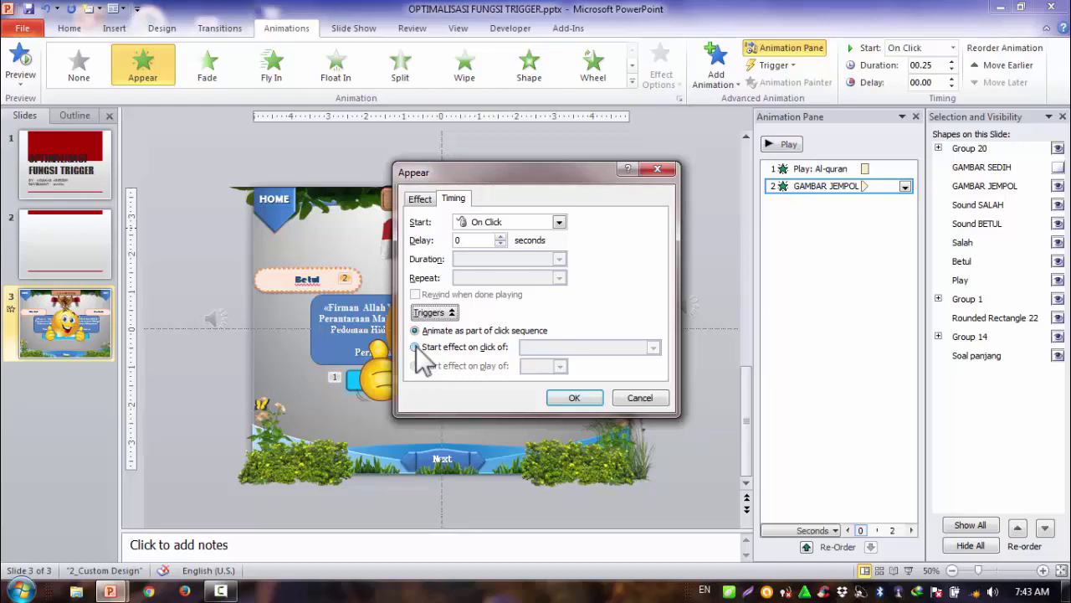
left_click(416, 346)
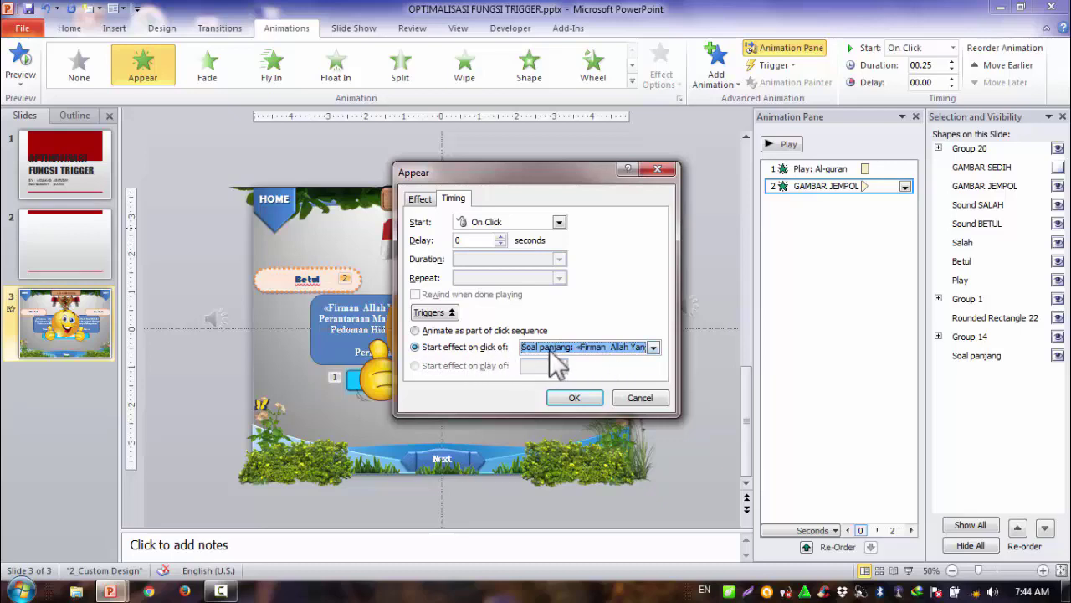
left_click(653, 348)
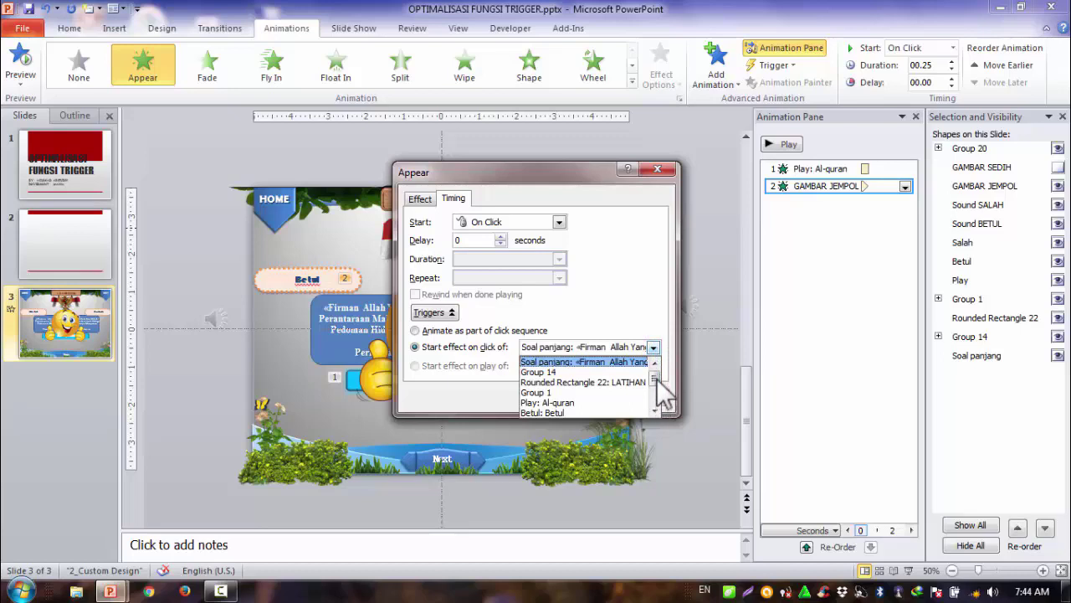
left_click_drag(656, 378, 658, 404)
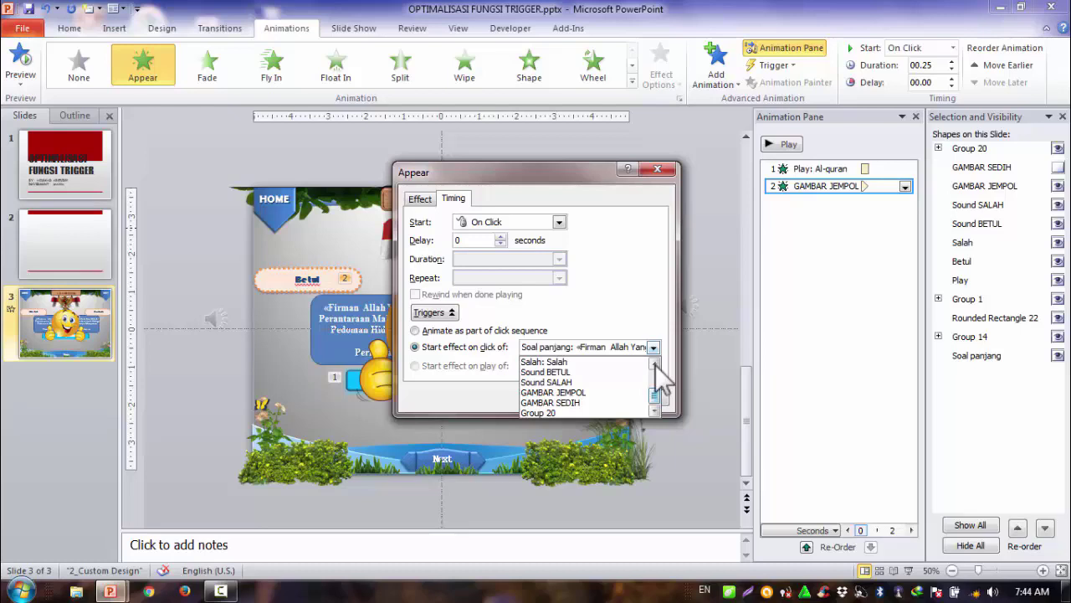
left_click(654, 363)
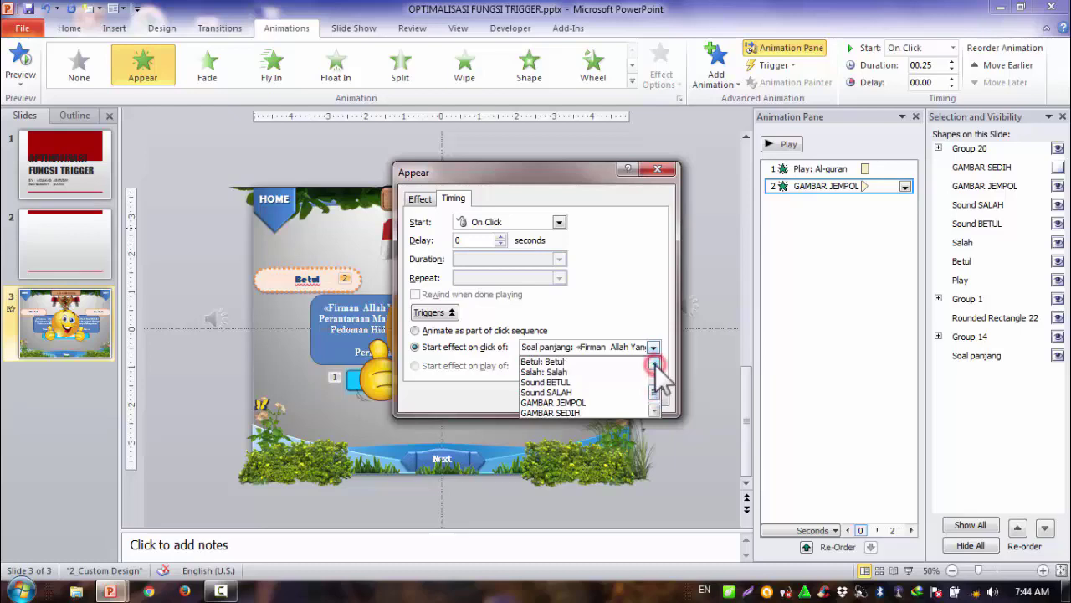
left_click(563, 362)
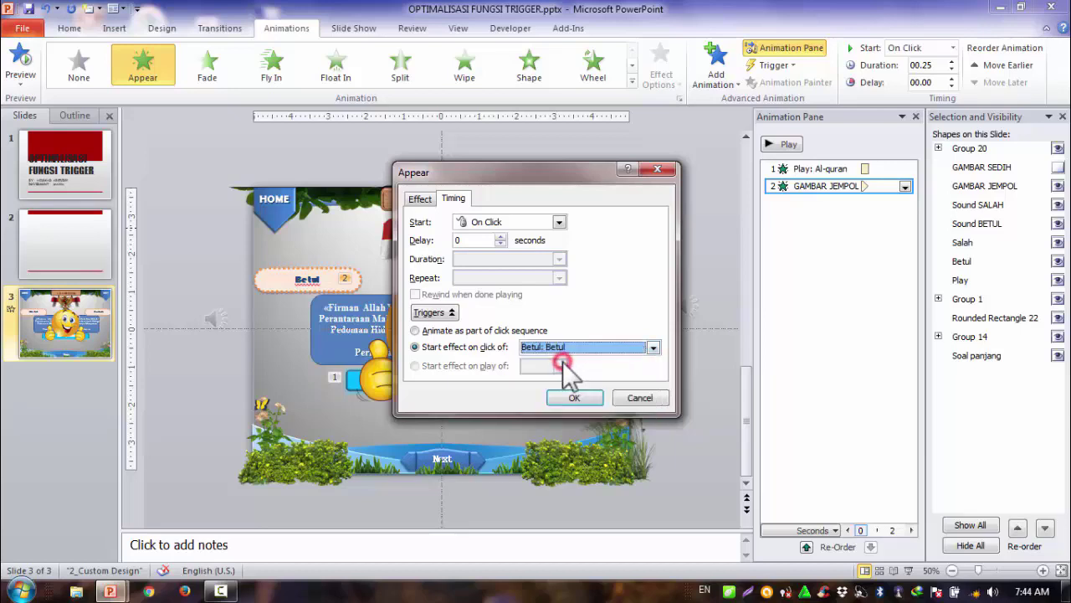
left_click(578, 397)
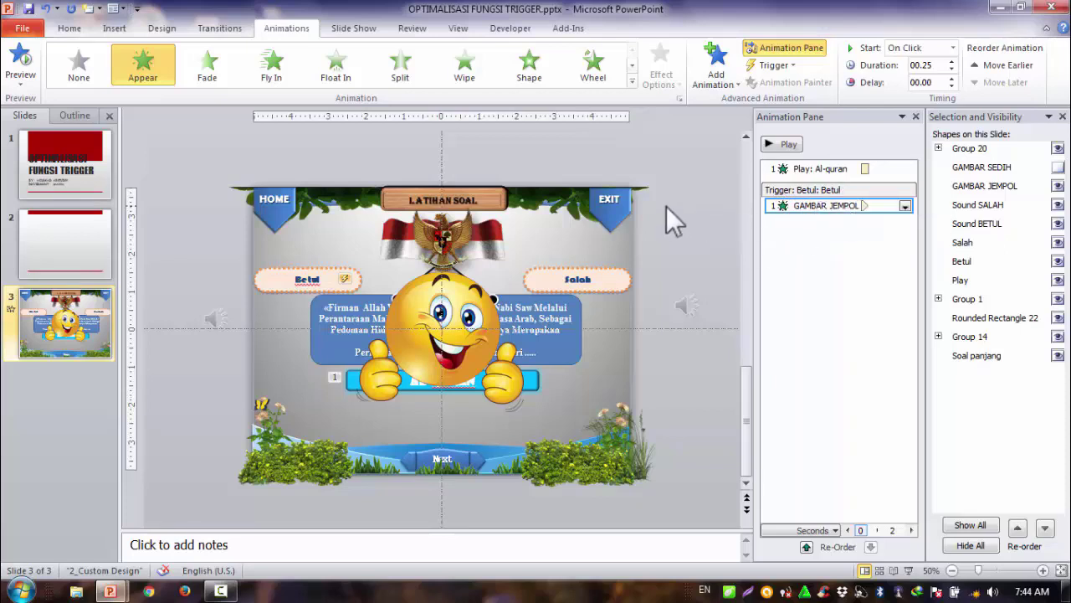
left_click(907, 570)
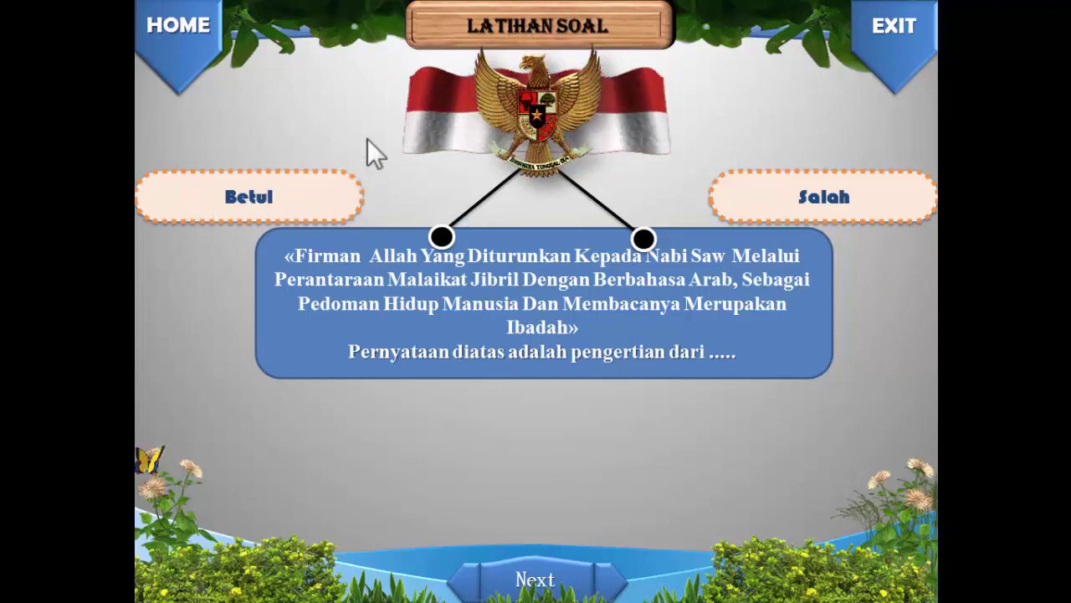
left_click(276, 189)
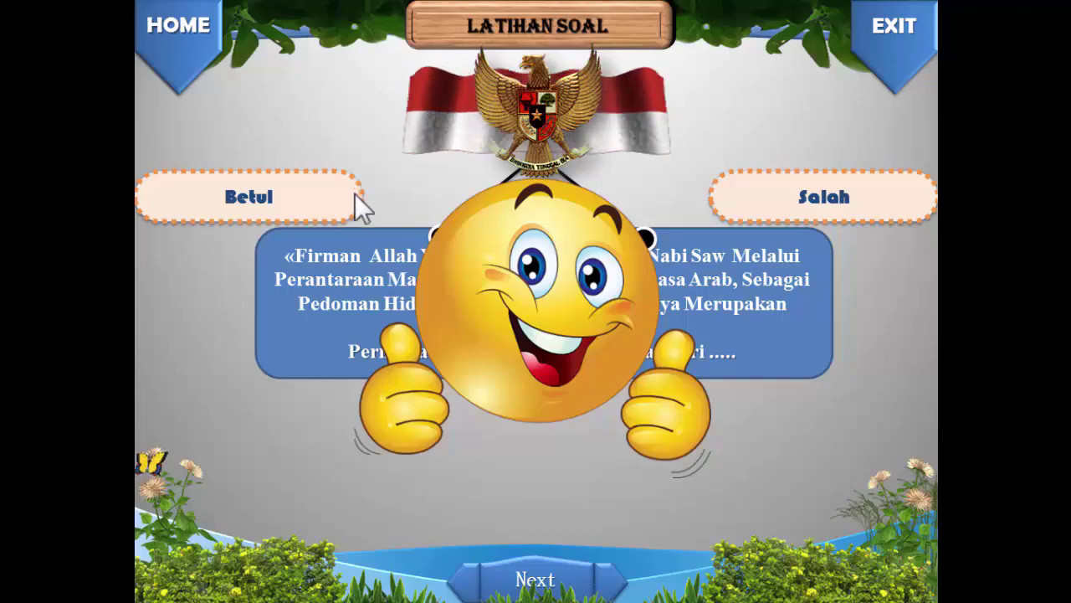
key("Escape")
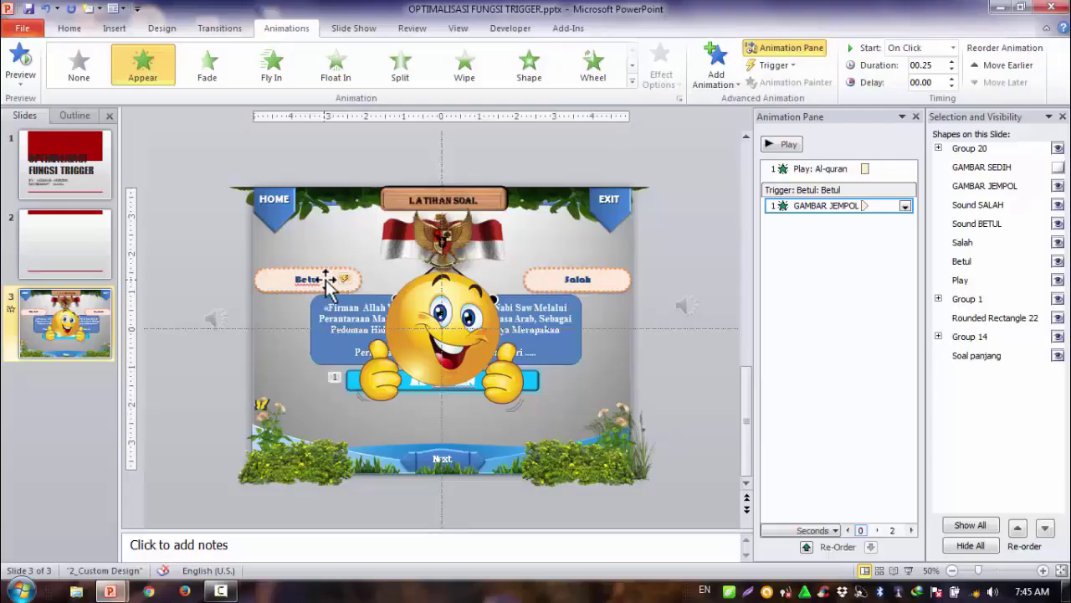
Select the Sound BETUL speaker icon and preview its audio
left_click(338, 280)
left_click(456, 288)
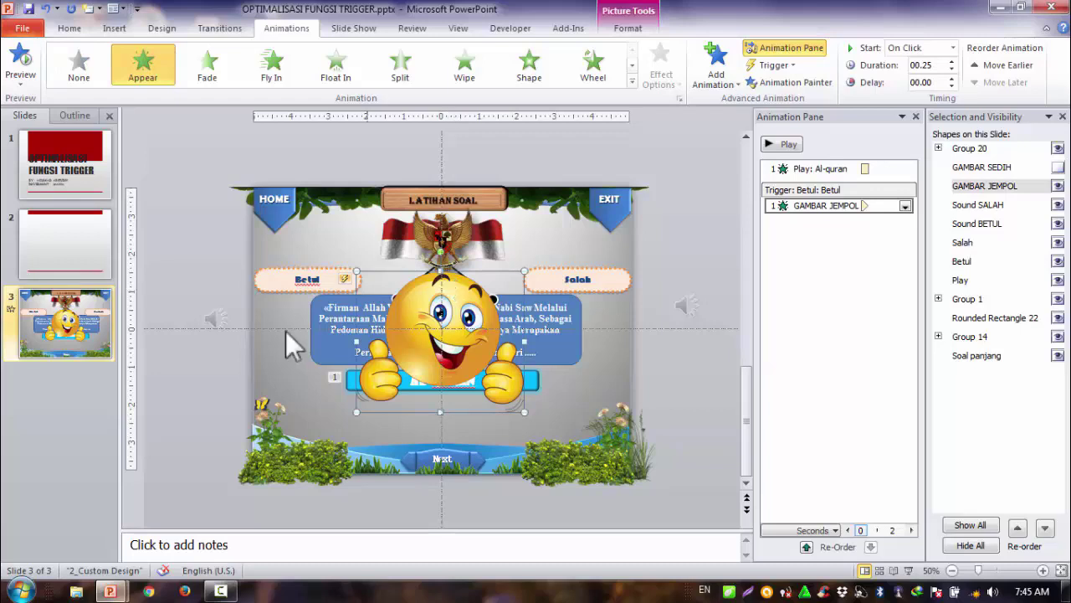
left_click(215, 318)
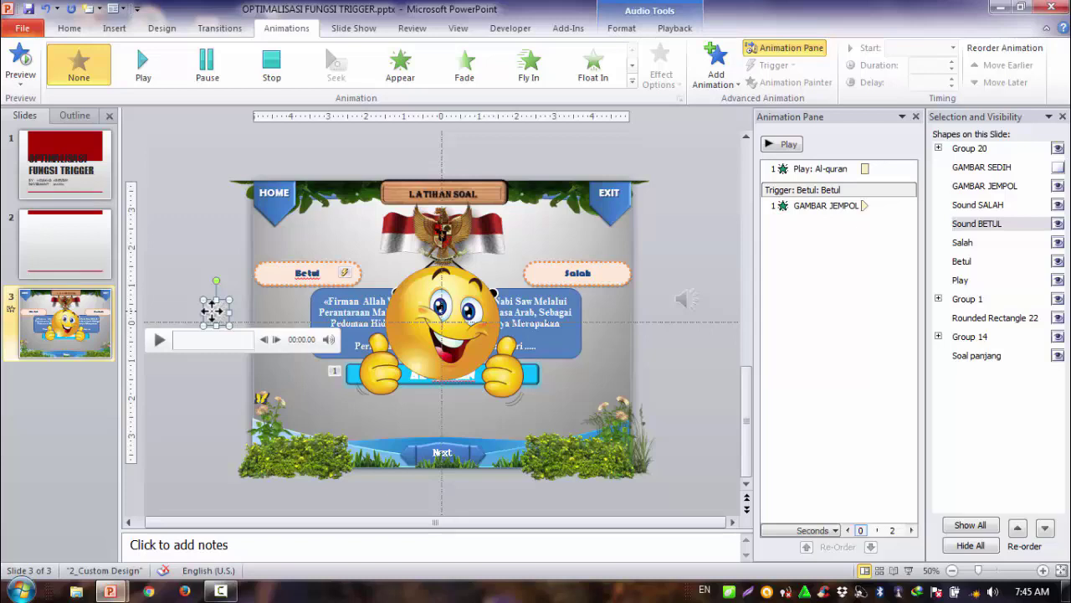
left_click(159, 339)
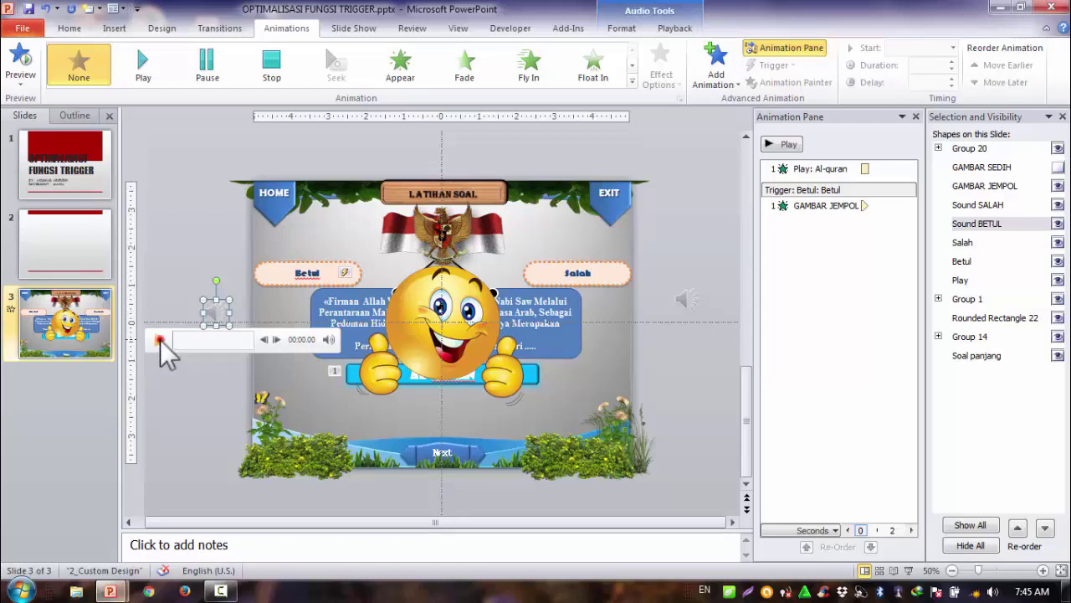
left_click(188, 243)
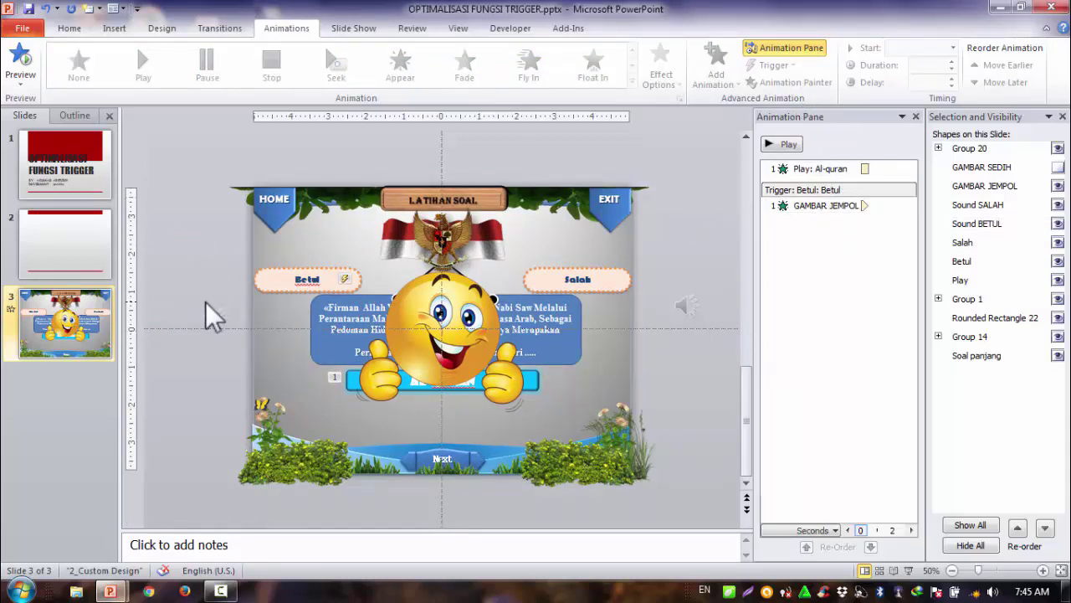
Add a Play animation to the Sound BETUL audio clip
left_click(215, 317)
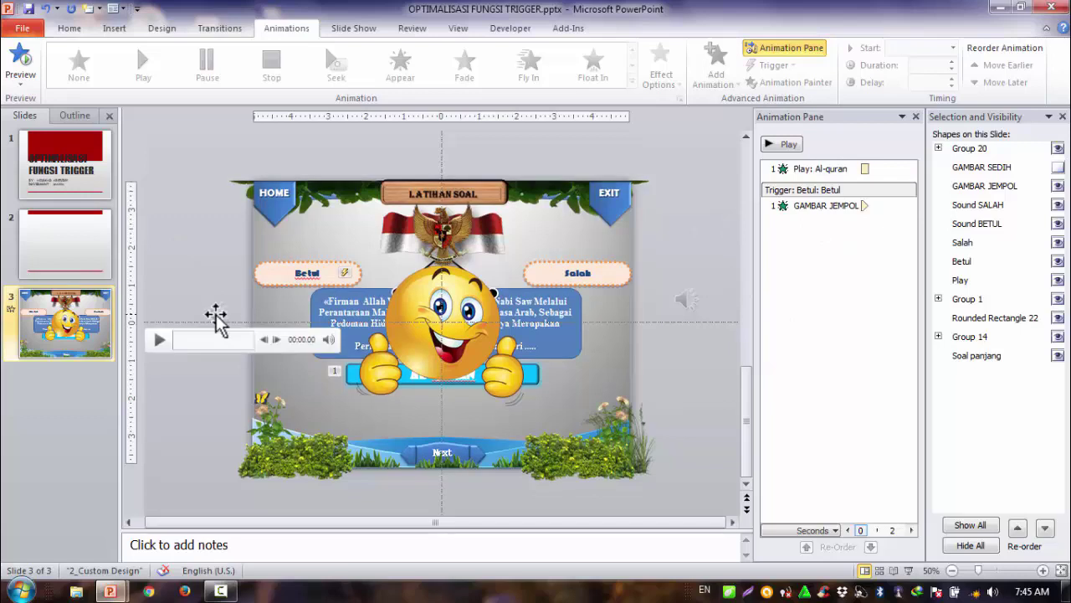
left_click(283, 27)
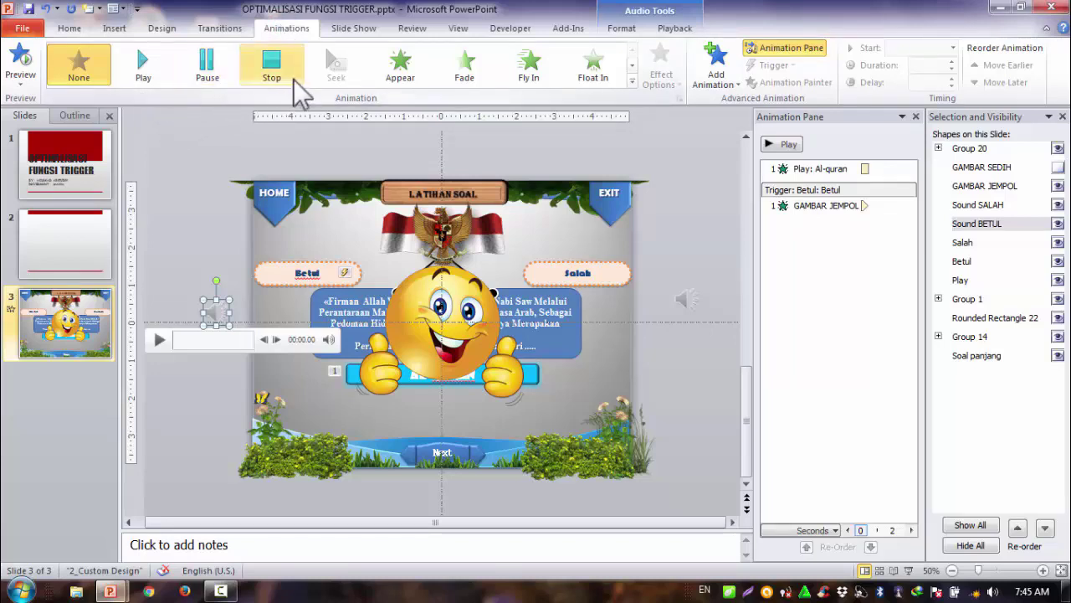
left_click(142, 57)
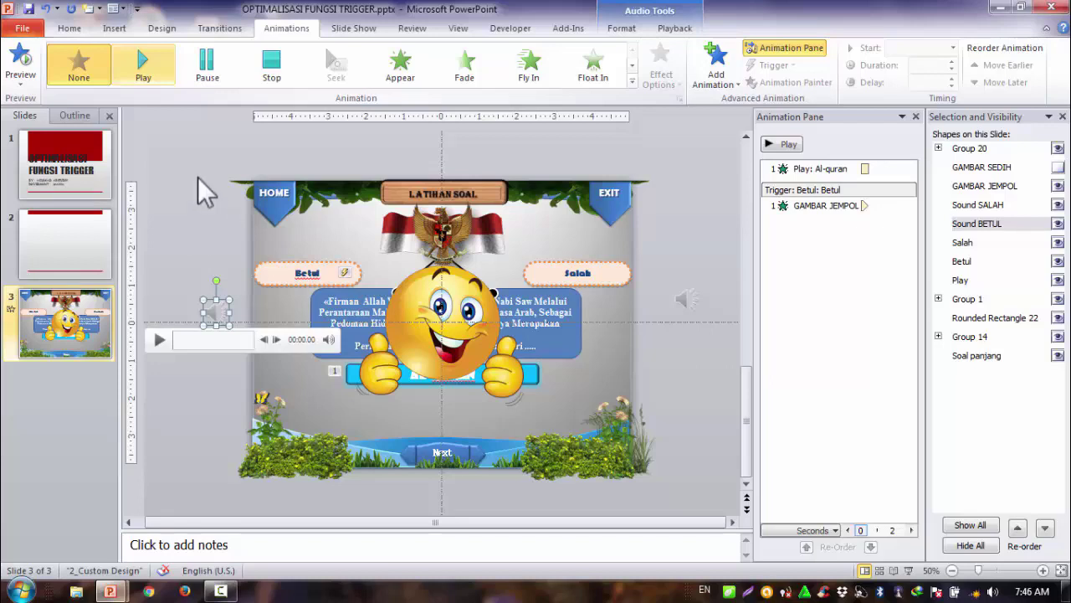
left_click(198, 178)
left_click(201, 189)
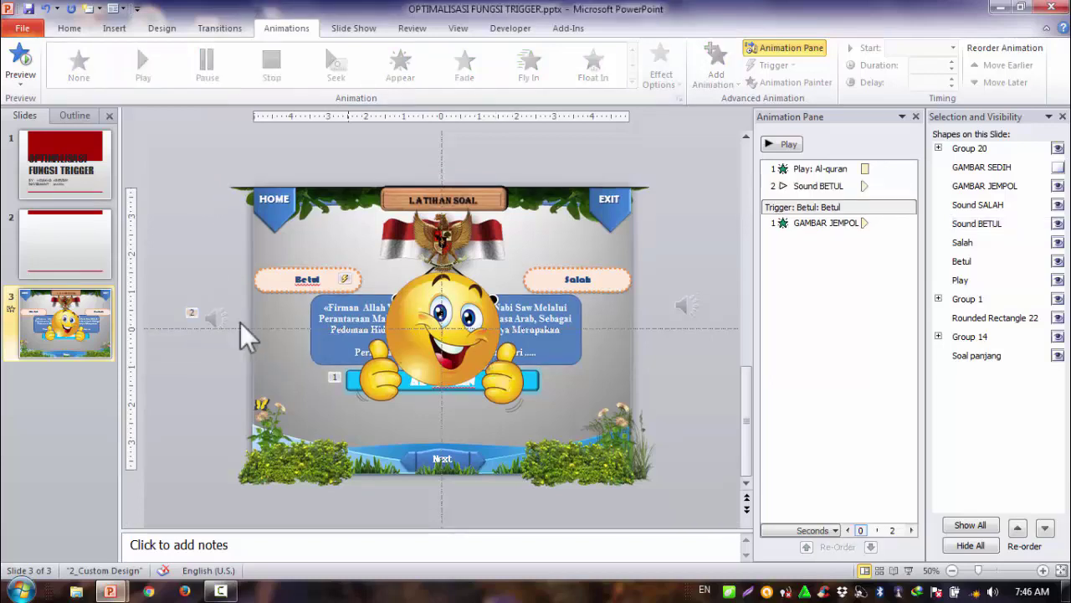
left_click(214, 315)
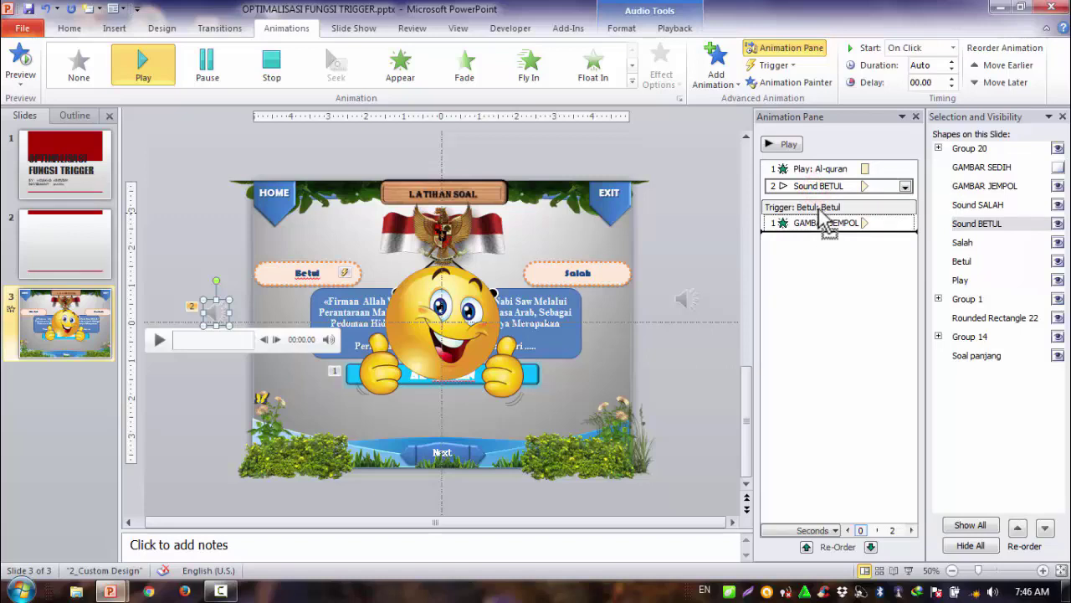
Drag Sound BETUL into the Trigger: Betul group, directly after GAMBAR JEMPOL's Appear
mouse_move(828, 222)
left_mouse_down()
mouse_move(818, 182)
mouse_move(819, 244)
mouse_move(786, 201)
left_mouse_up()
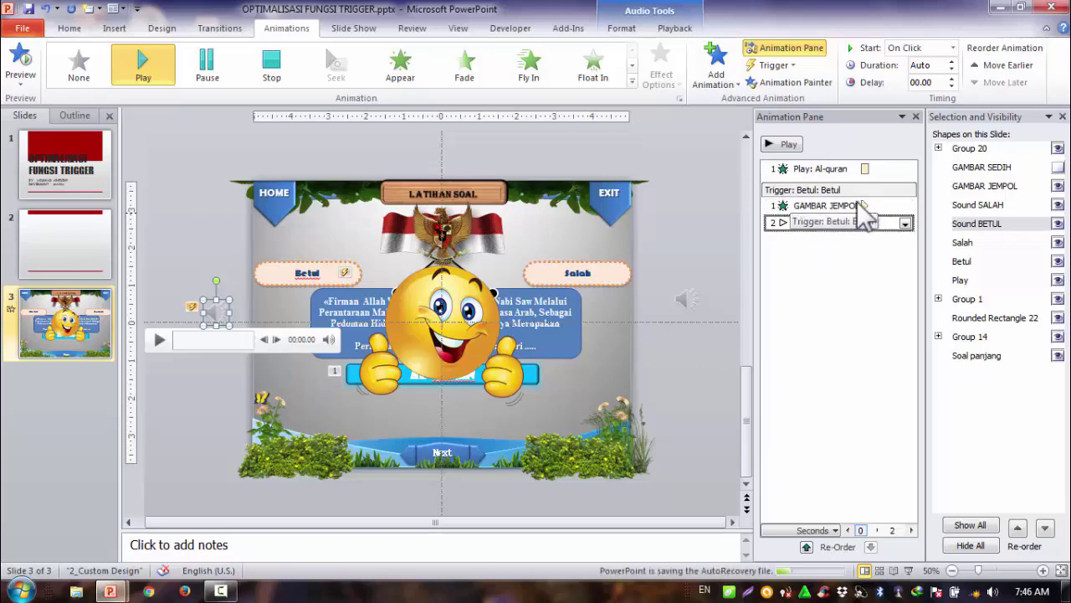
mouse_move(787, 204)
left_mouse_down()
mouse_move(790, 226)
mouse_move(816, 205)
mouse_move(799, 208)
left_mouse_up()
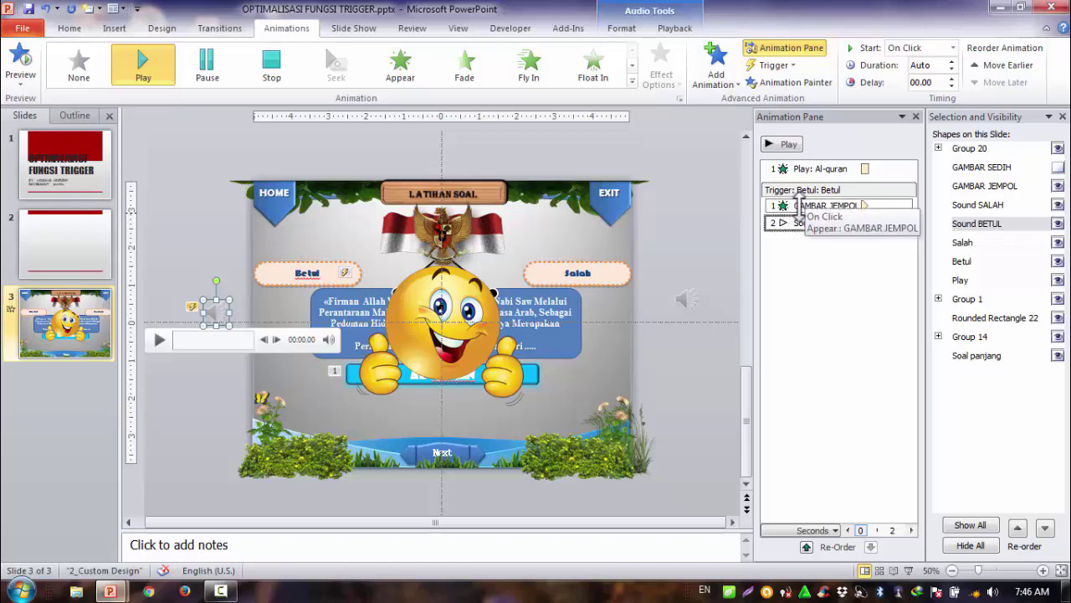
left_click(783, 223)
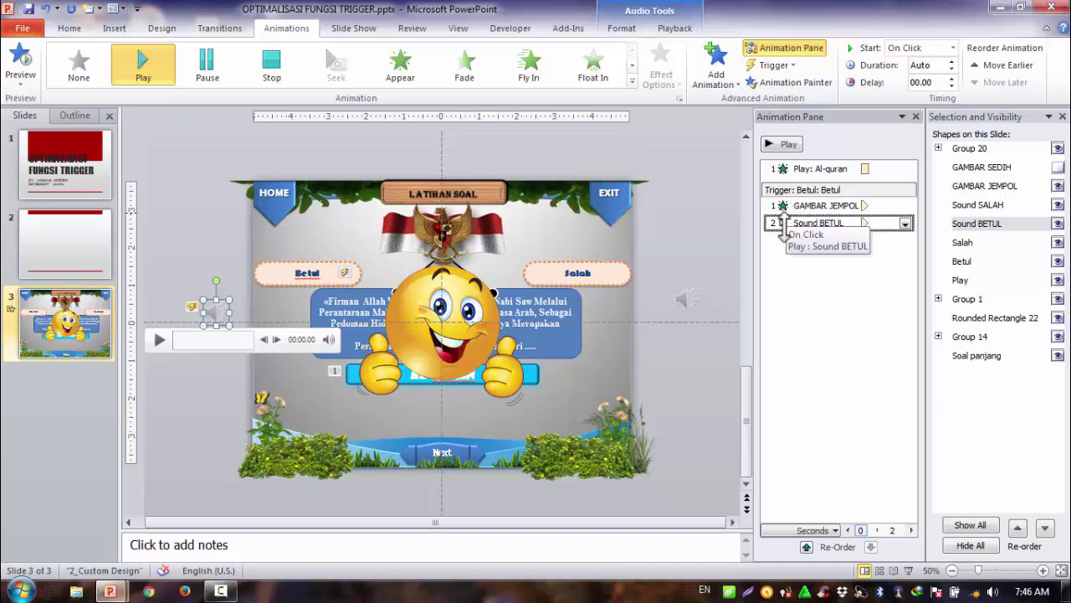
left_click_drag(783, 231, 783, 216)
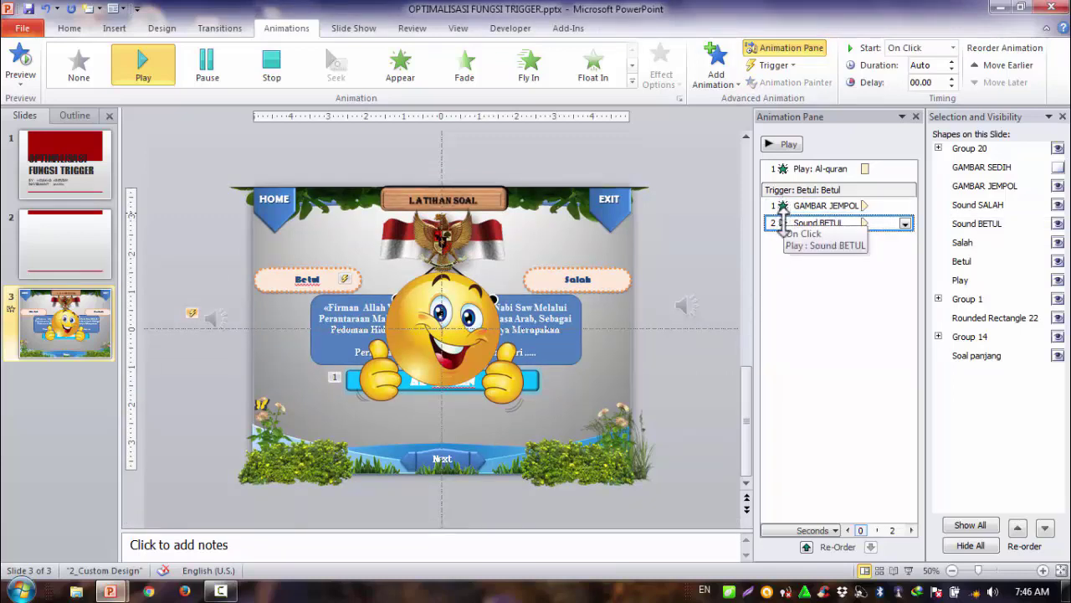
left_click(791, 207)
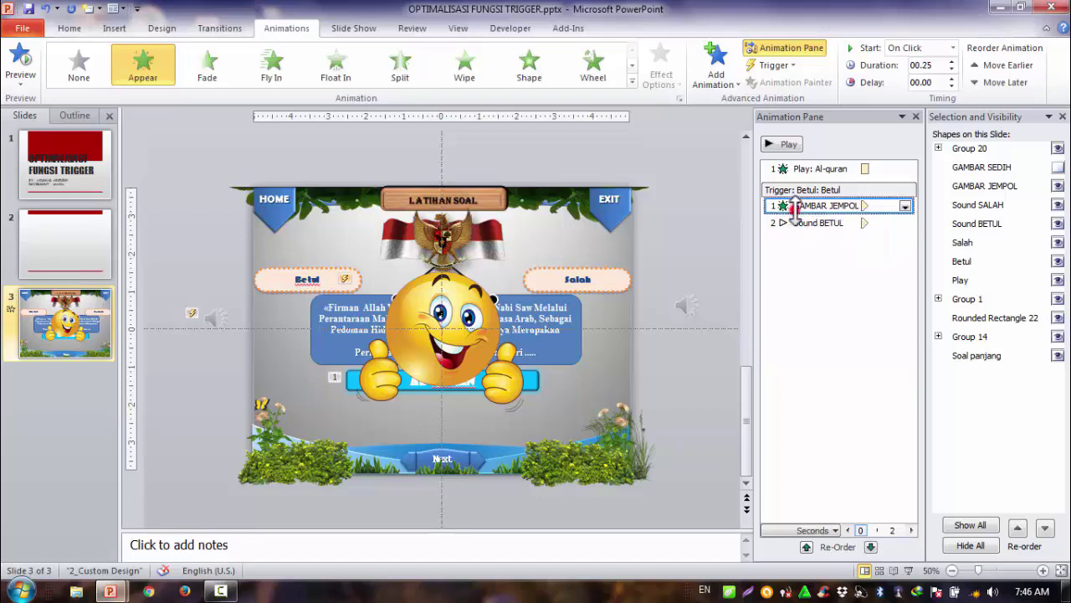
left_click(788, 224)
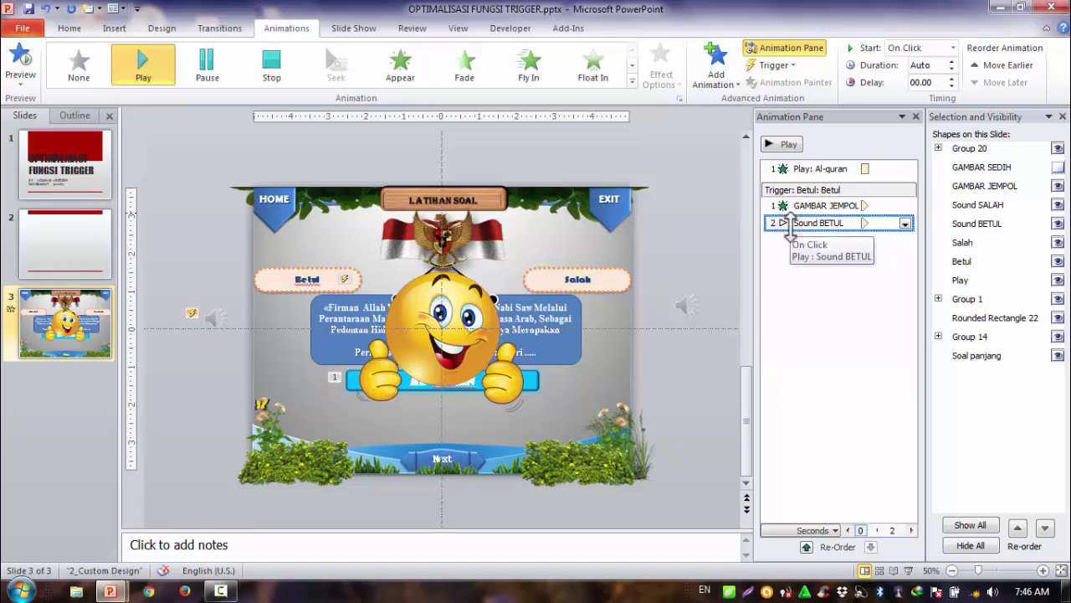
Set Sound BETUL's Play animation to start With Previous
left_click(904, 224)
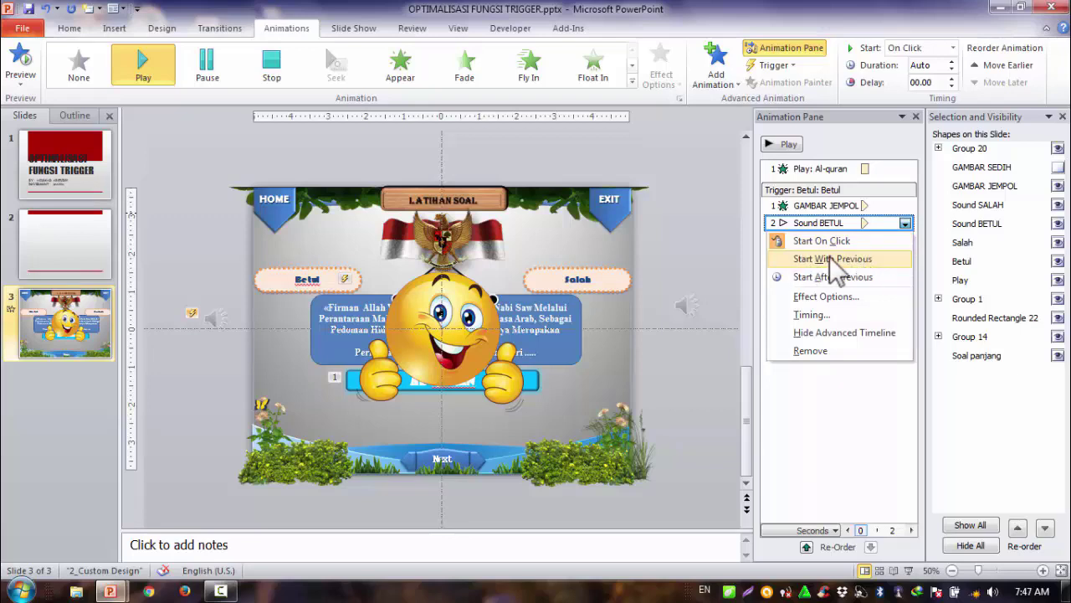
left_click(833, 258)
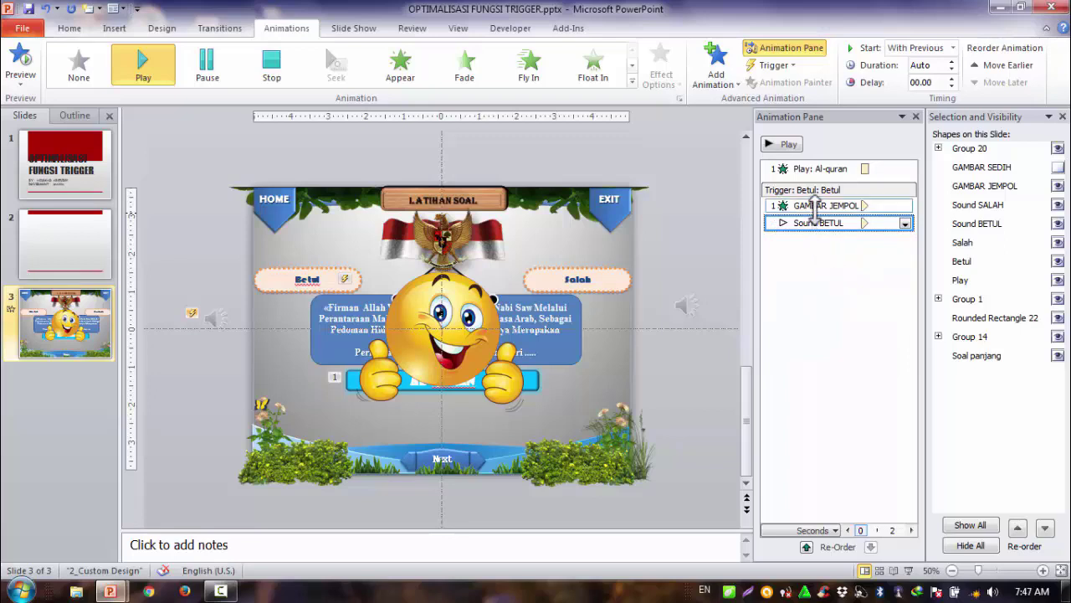
left_click(905, 223)
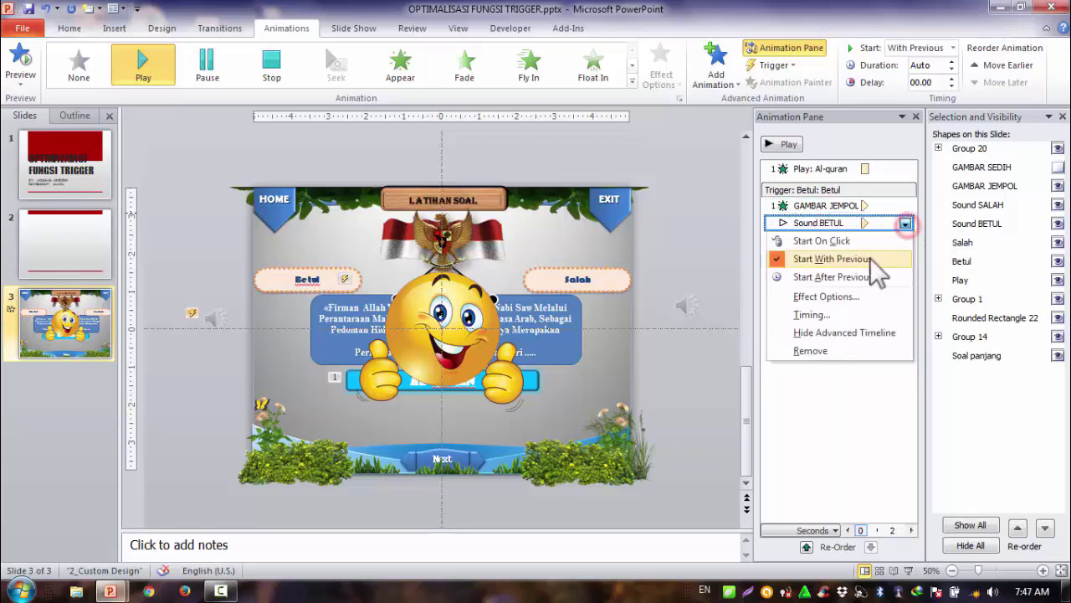
left_click(848, 206)
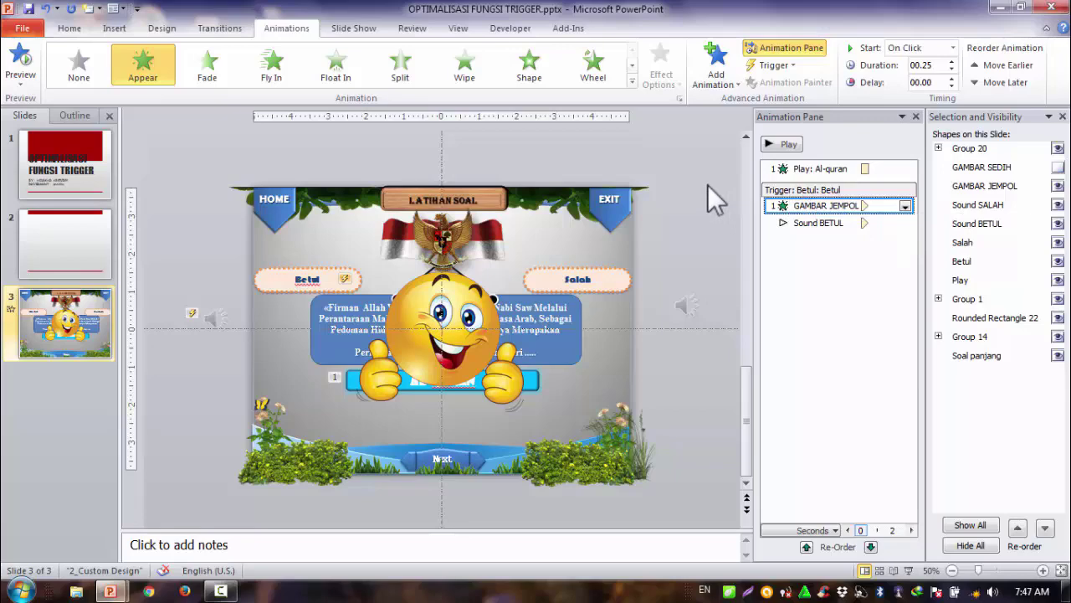
left_click(911, 570)
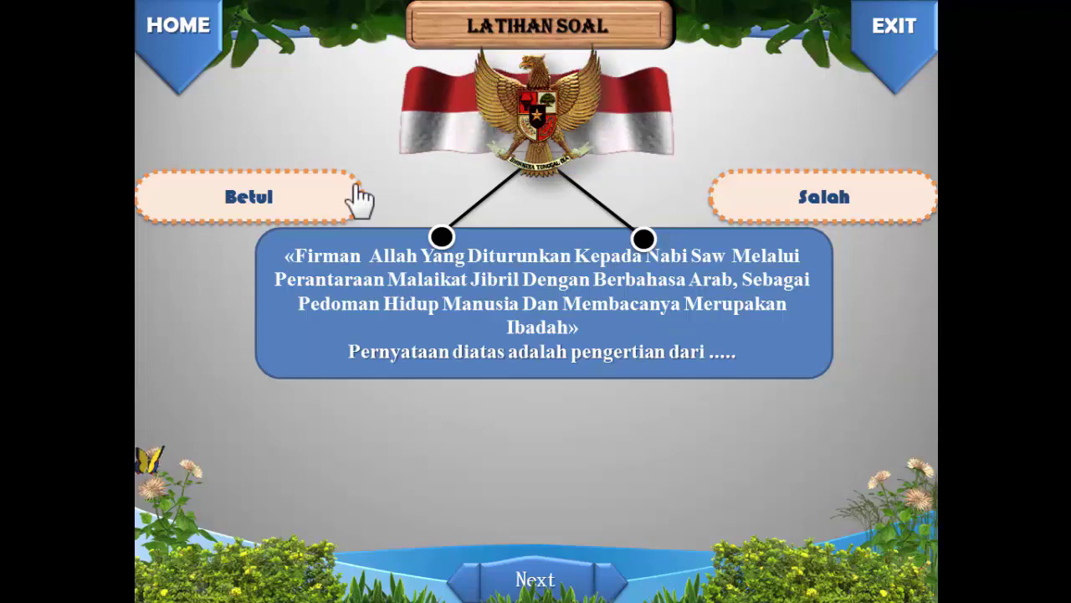
left_click(293, 195)
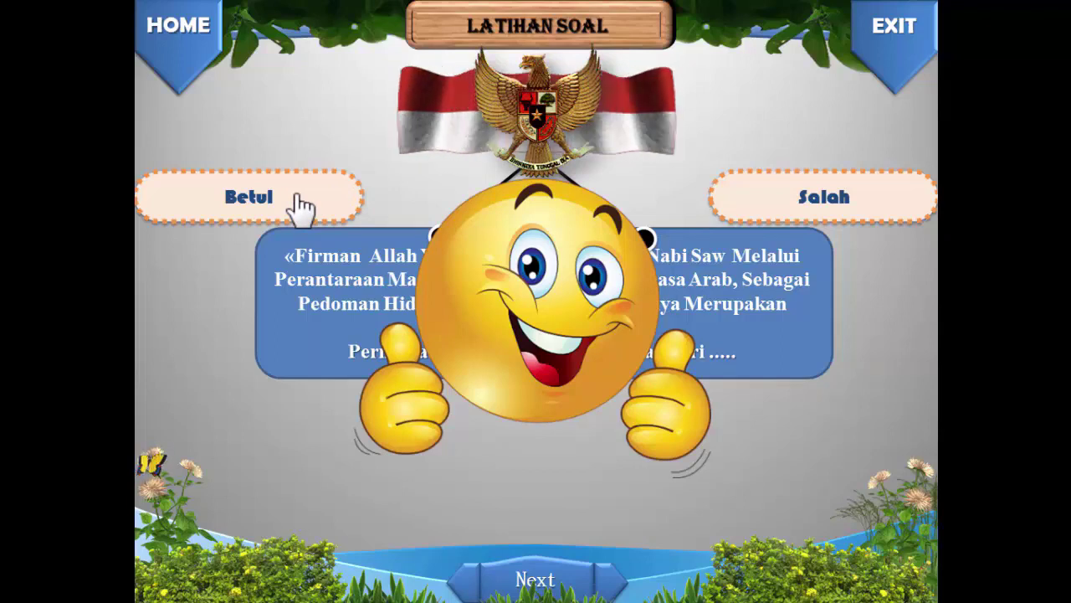
key("Escape")
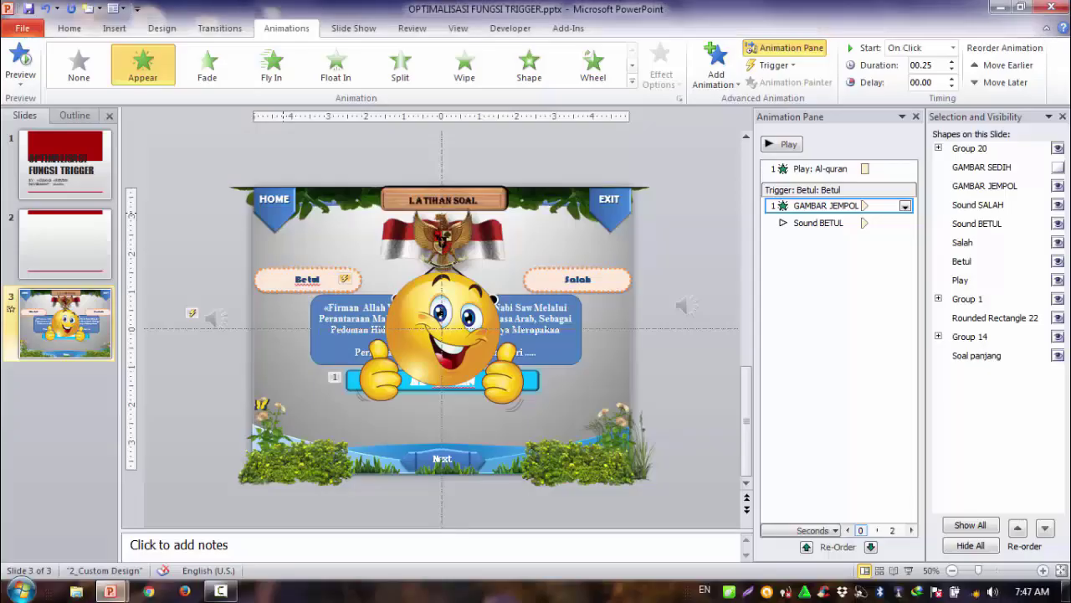
left_click(443, 301)
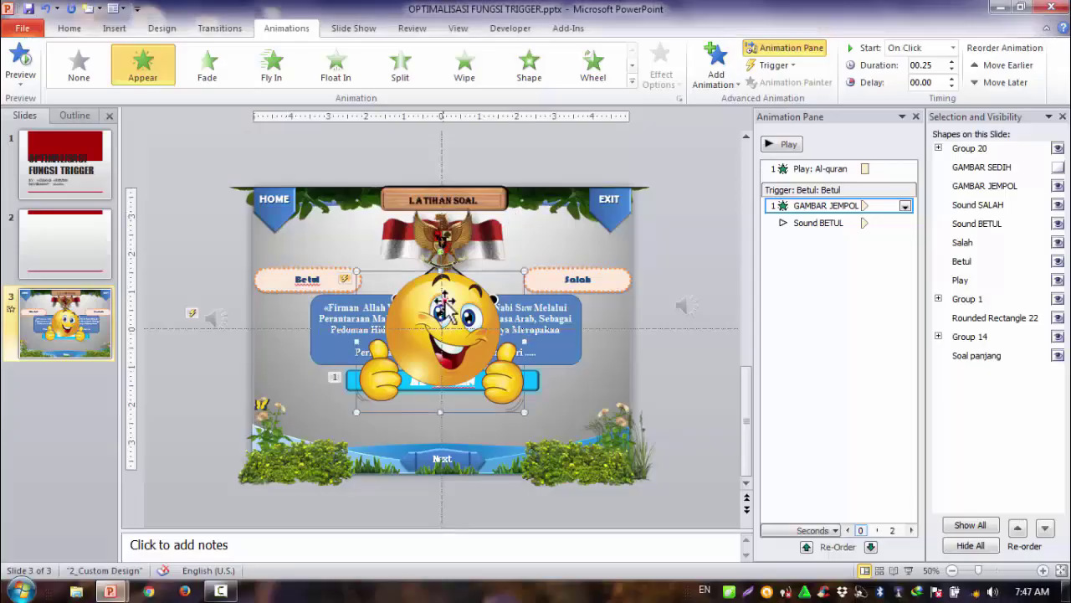
left_click(910, 569)
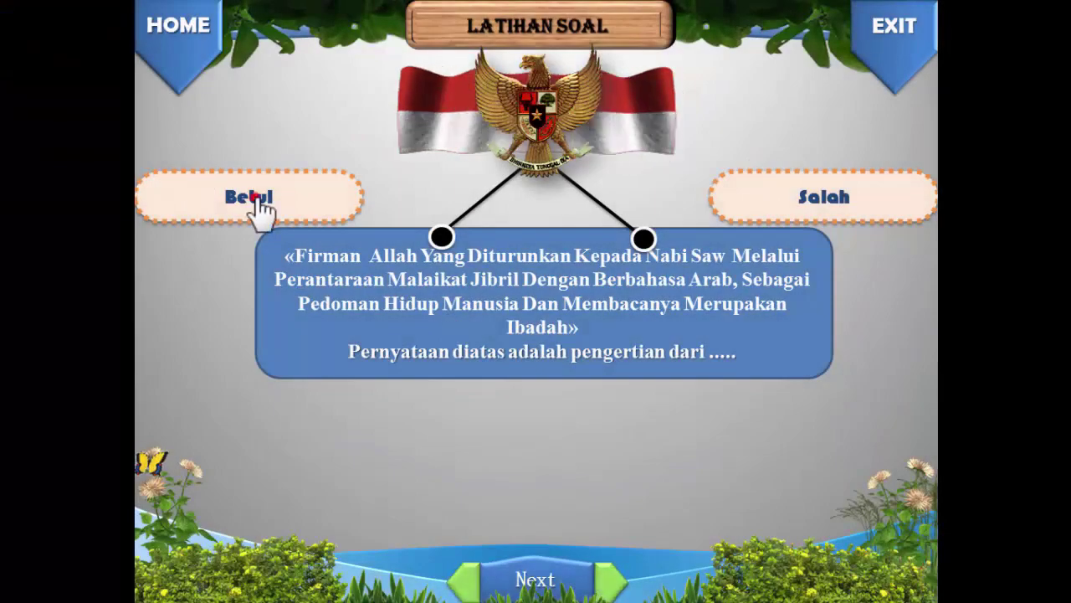
left_click(255, 199)
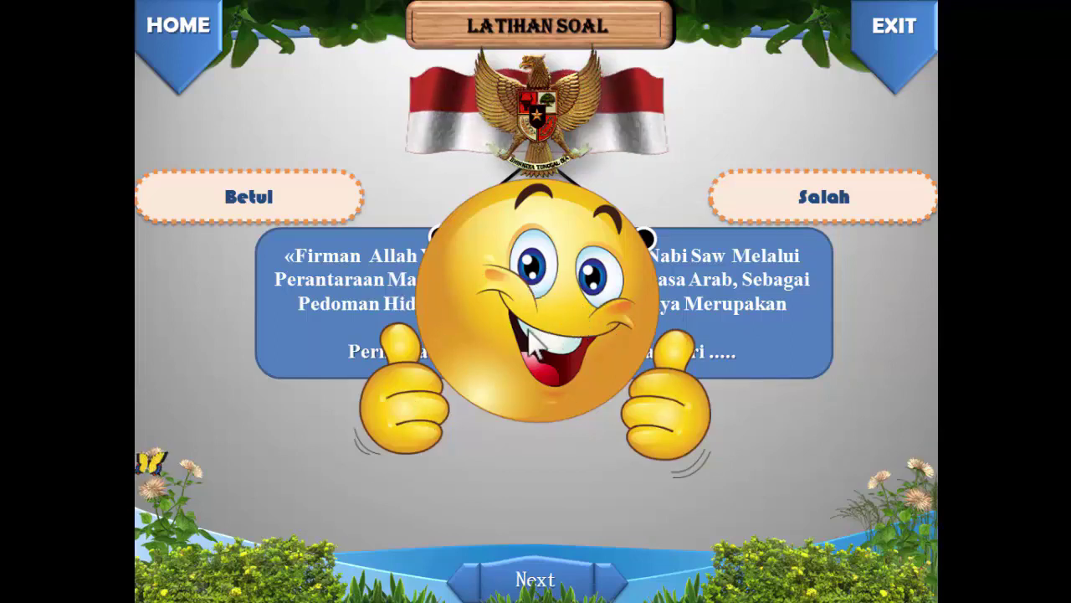
key("Escape")
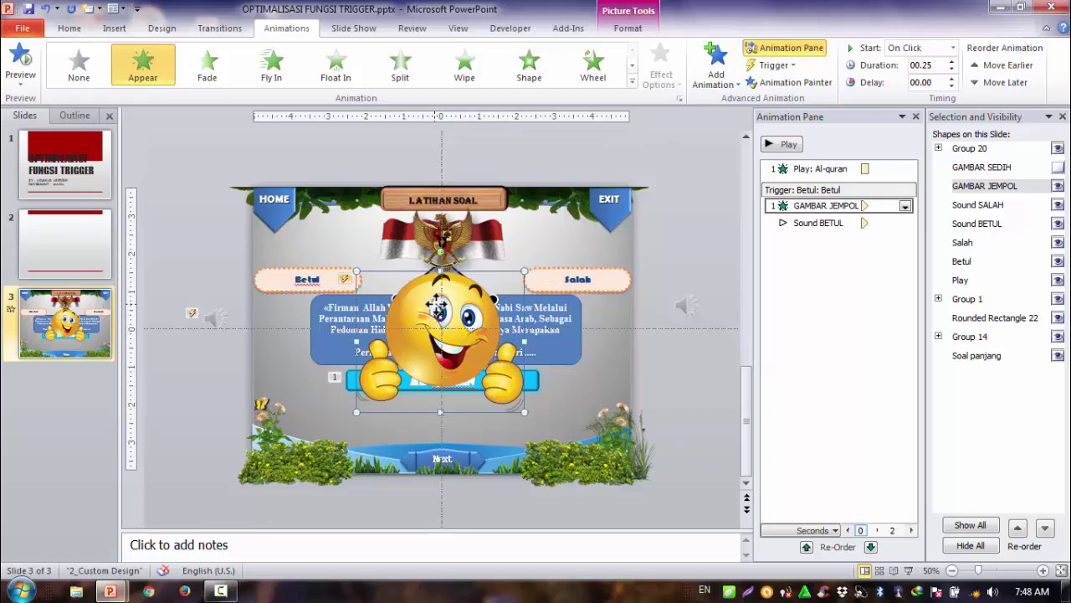
Add a Disappear exit effect to the thumbs-up smiley and dismiss the colour-scheme warning
left_click(725, 71)
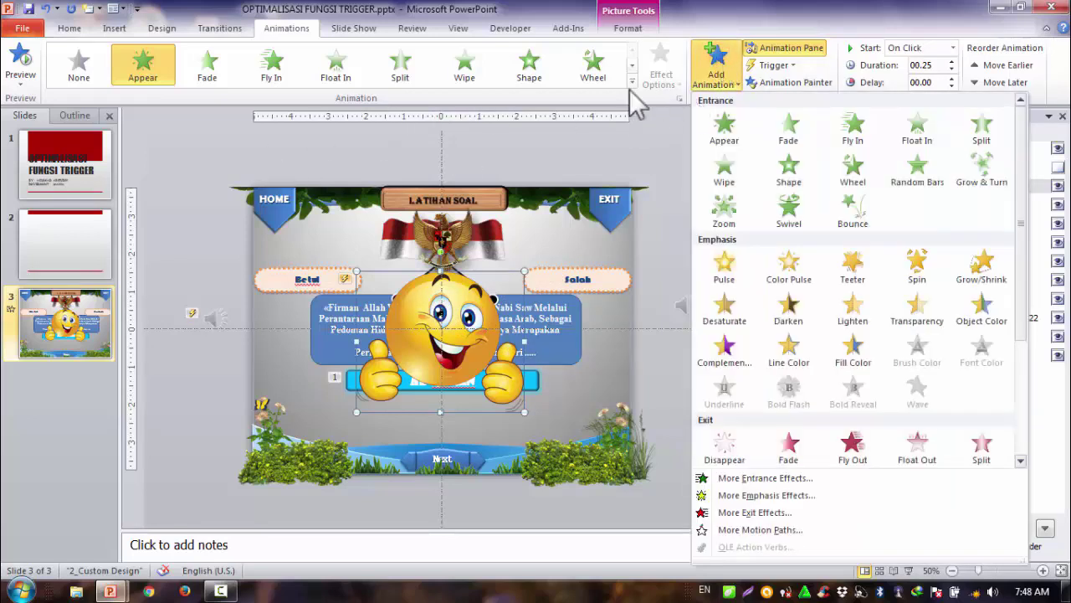
left_click(640, 137)
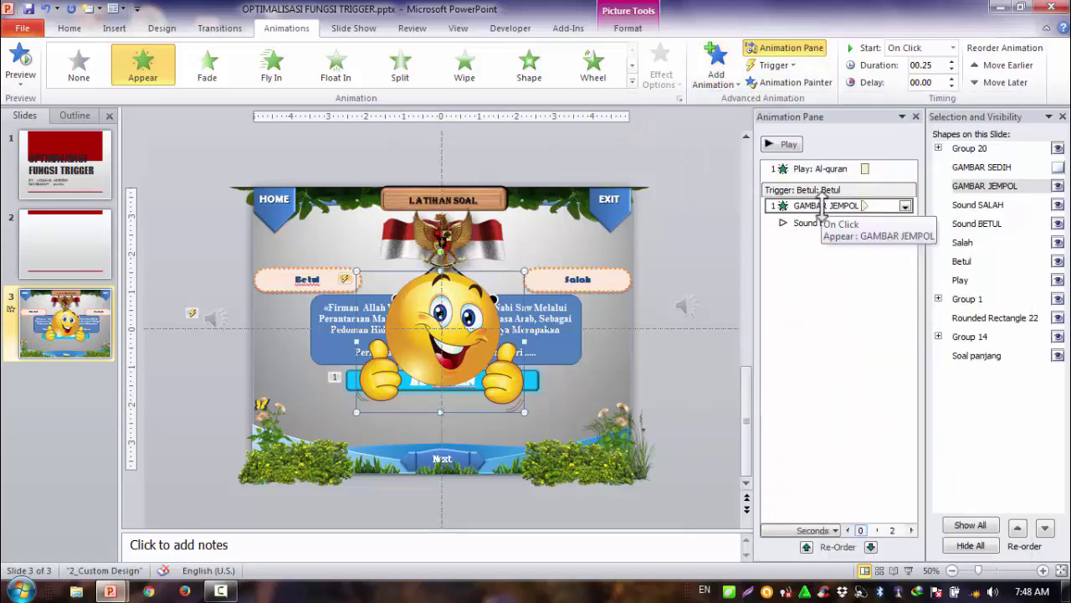
left_click(432, 306)
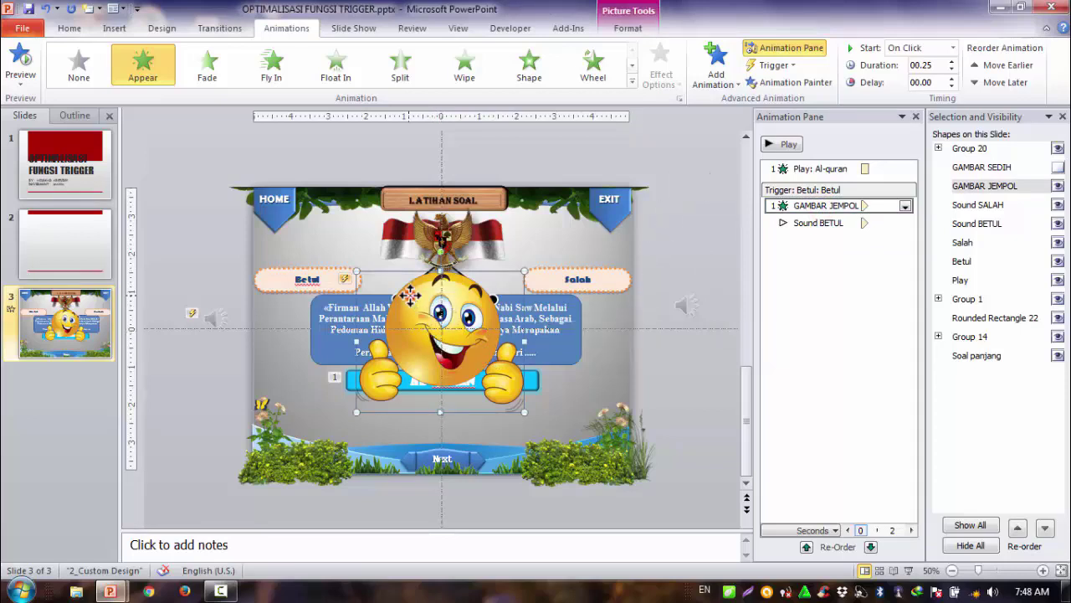
left_click(715, 65)
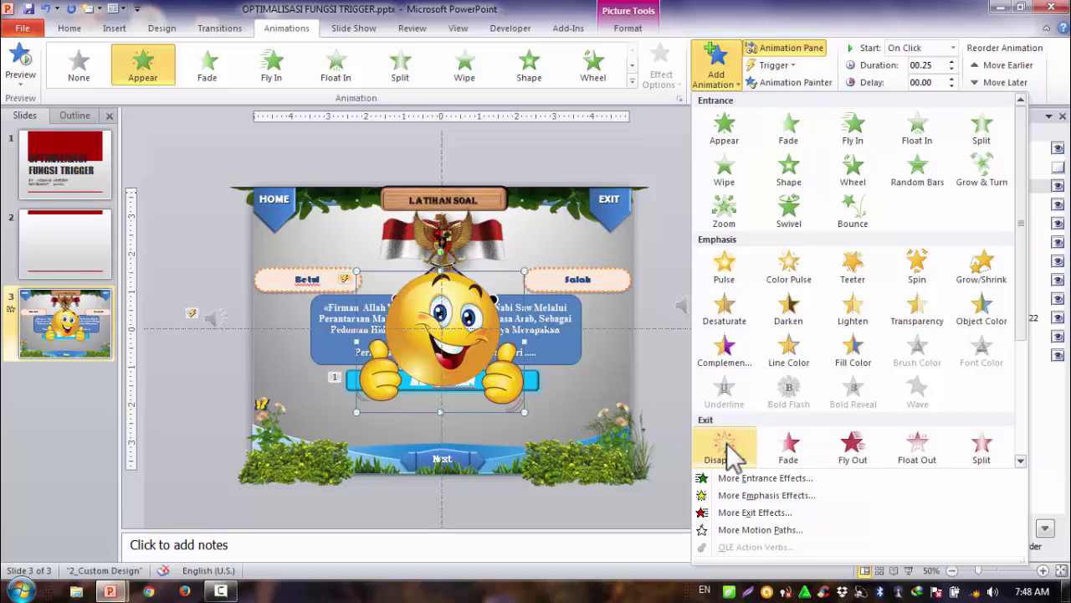
left_click(726, 450)
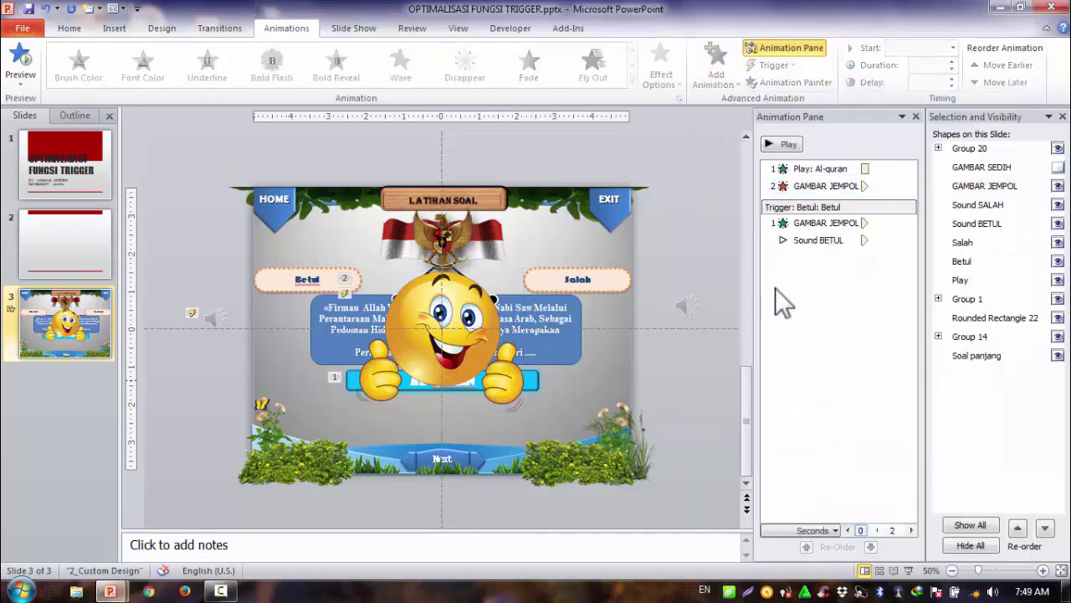
left_click(813, 184)
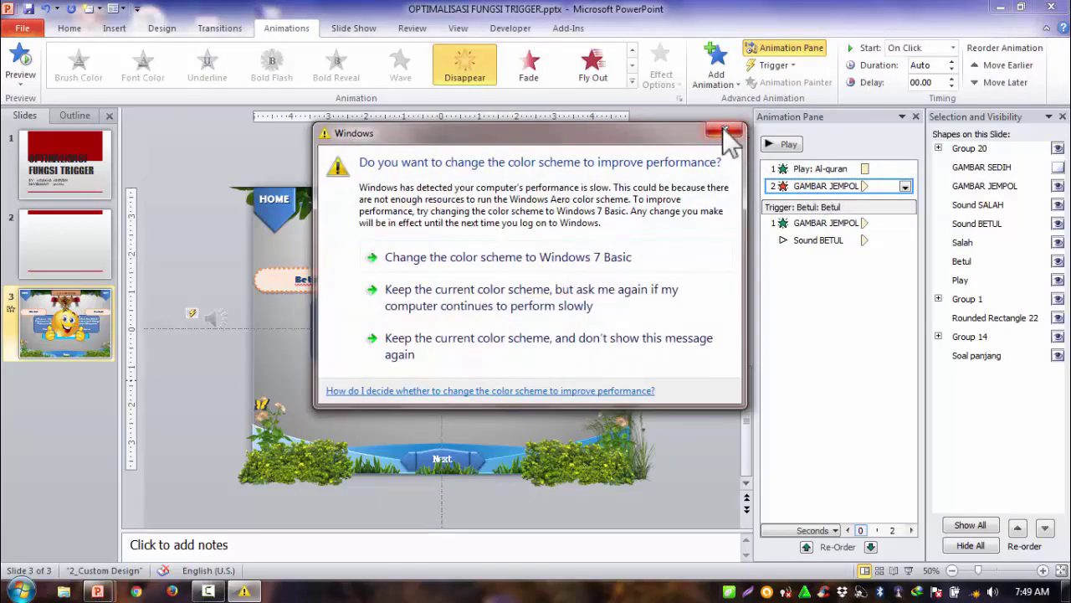
left_click(724, 131)
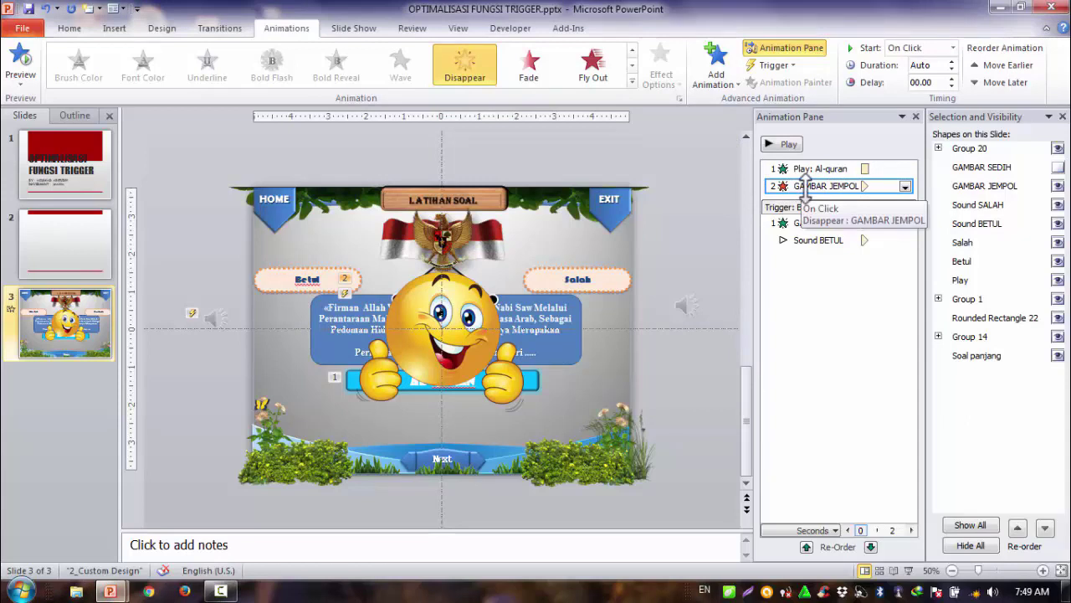
Move the Disappear GAMBAR JEMPOL exit under Sound BETUL in the Trigger: Betul group
mouse_move(806, 191)
left_mouse_down()
mouse_move(818, 272)
mouse_move(815, 261)
left_mouse_up()
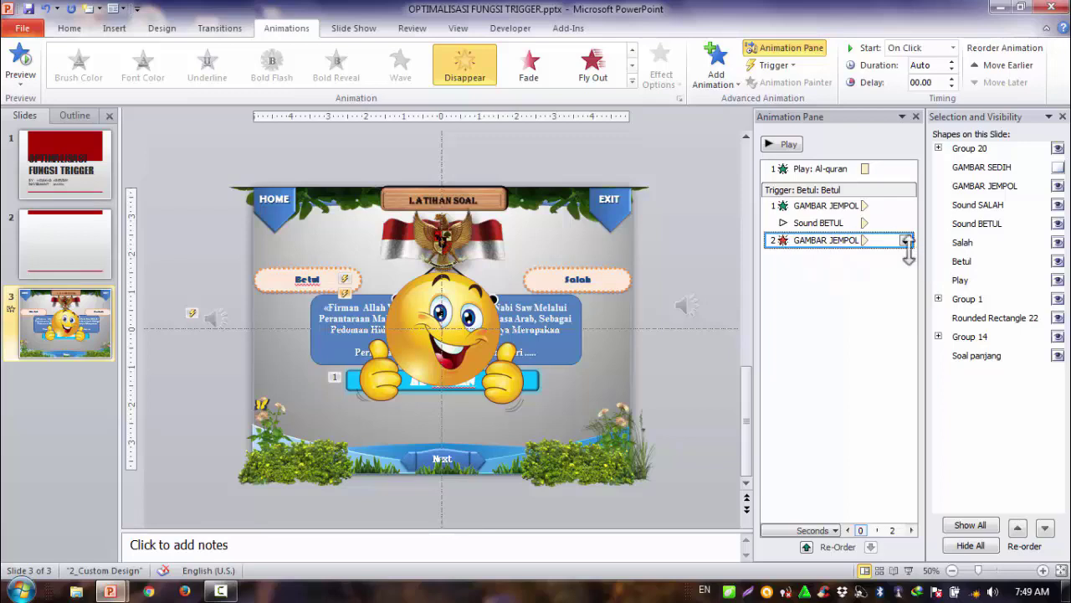
left_click_drag(837, 242, 838, 248)
left_click(818, 223)
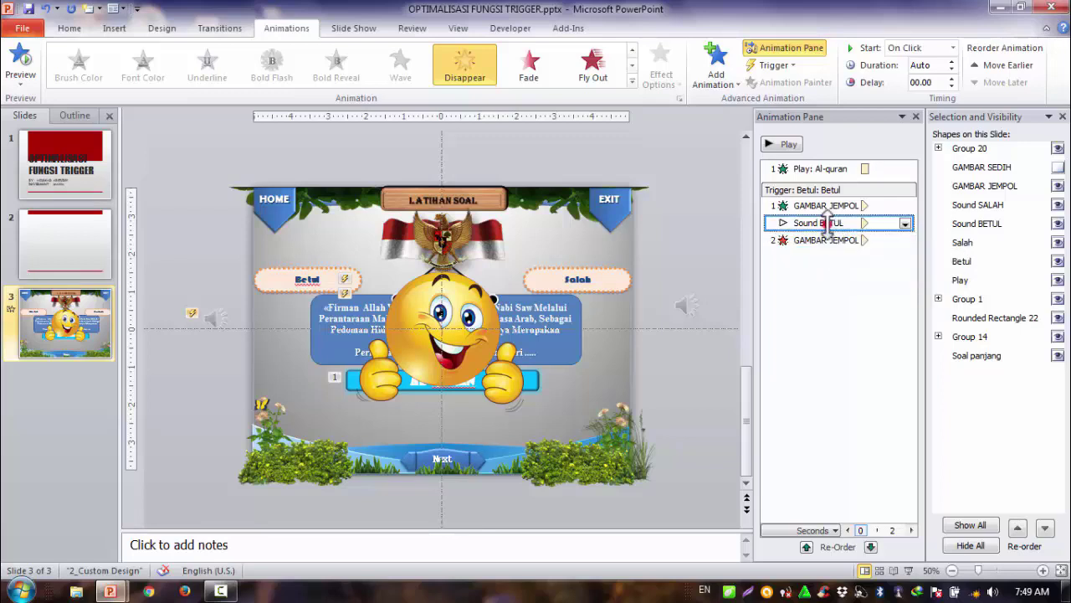
left_click(821, 208)
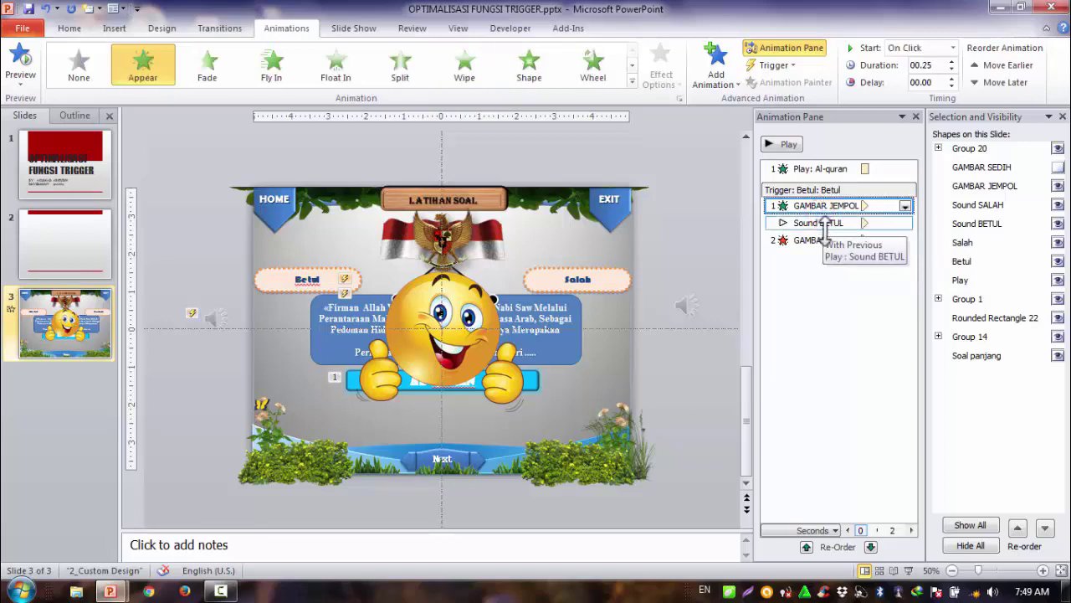
left_click(817, 222)
Set the GAMBAR JEMPOL exit effect to start After Previous
left_click(824, 240)
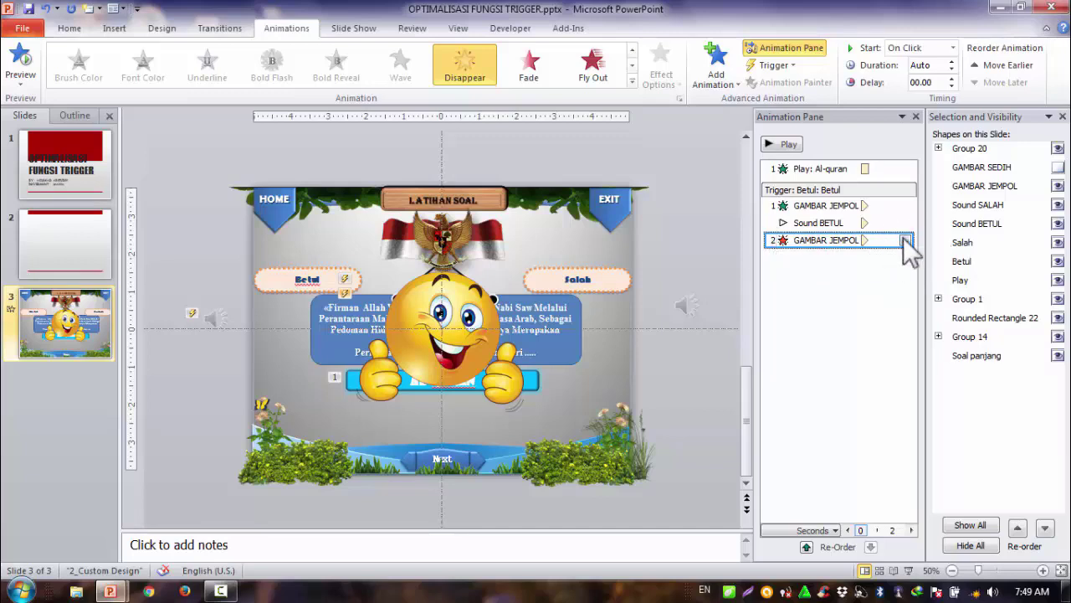
left_click(905, 240)
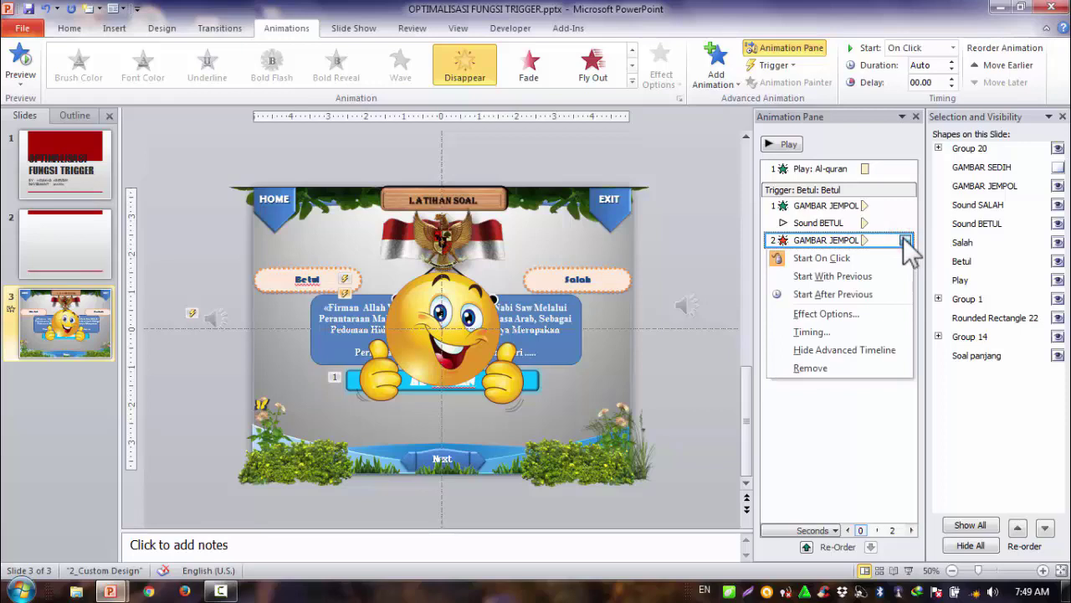
left_click(862, 292)
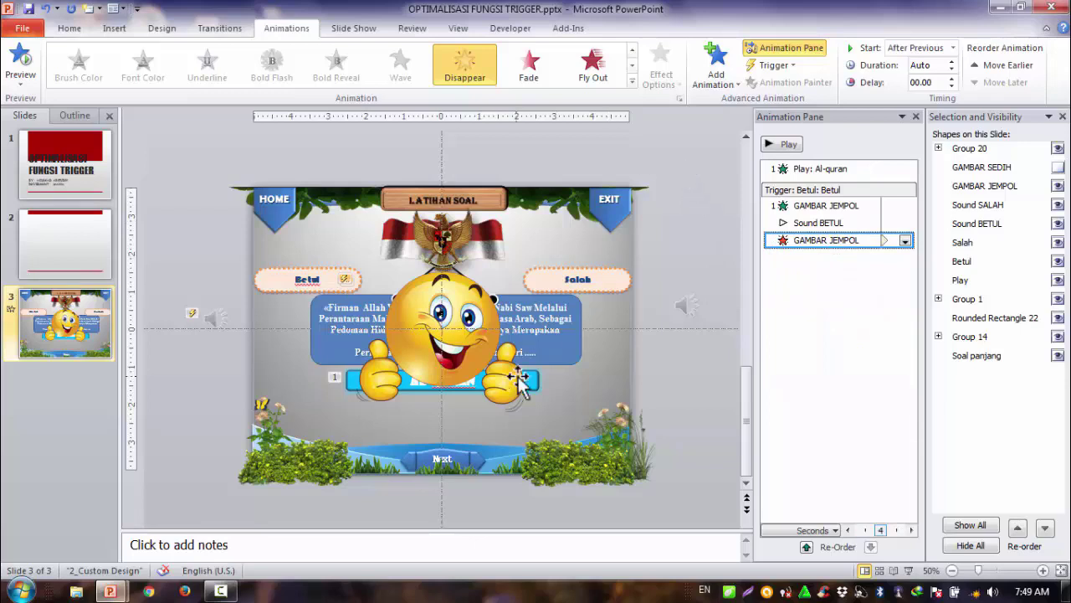
left_click(450, 332)
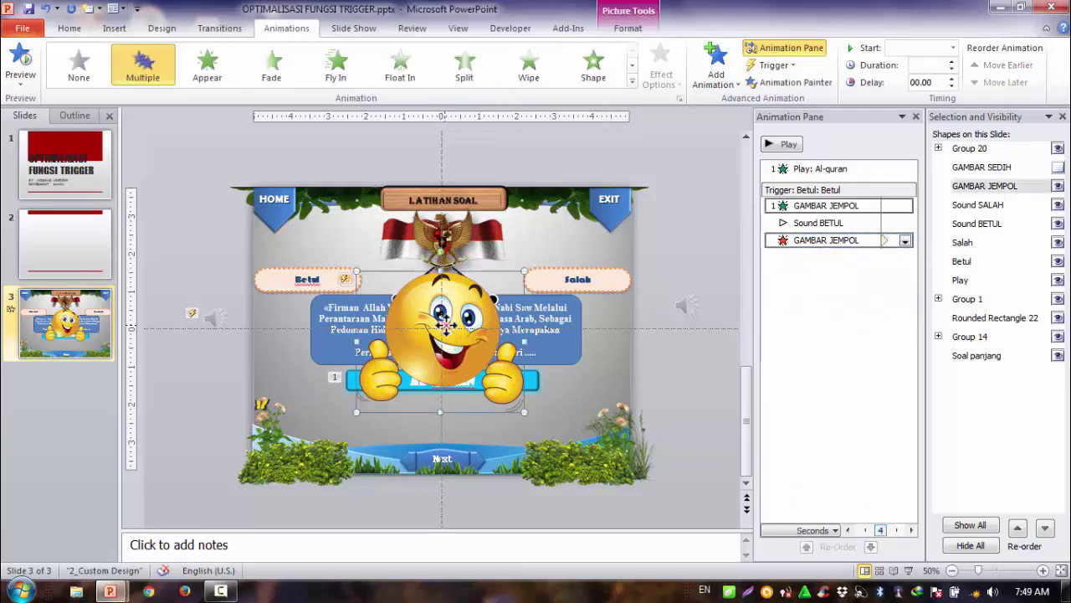
left_click(680, 193)
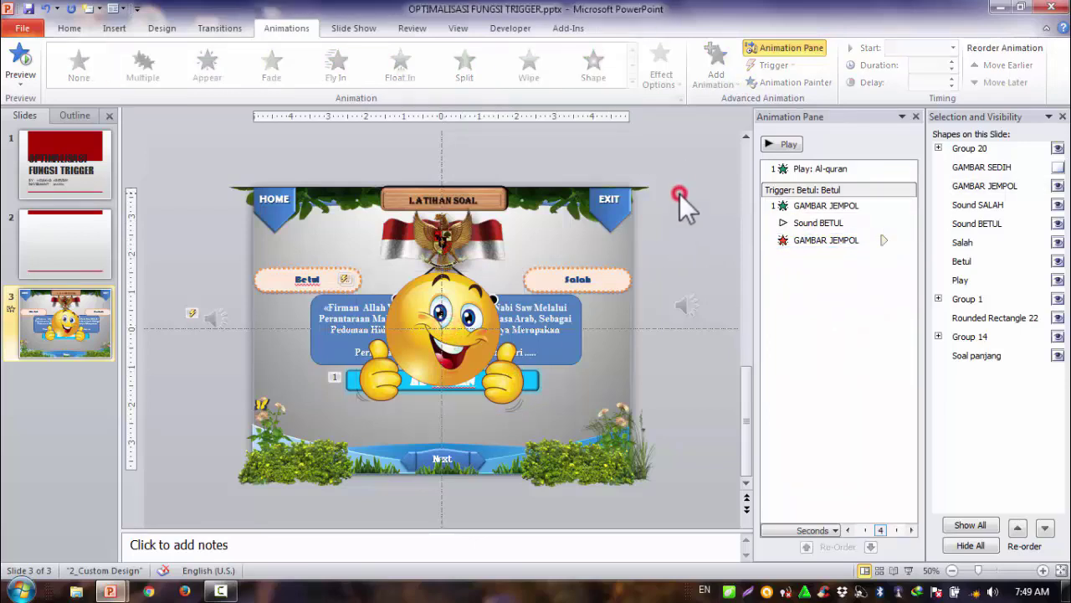
left_click(909, 570)
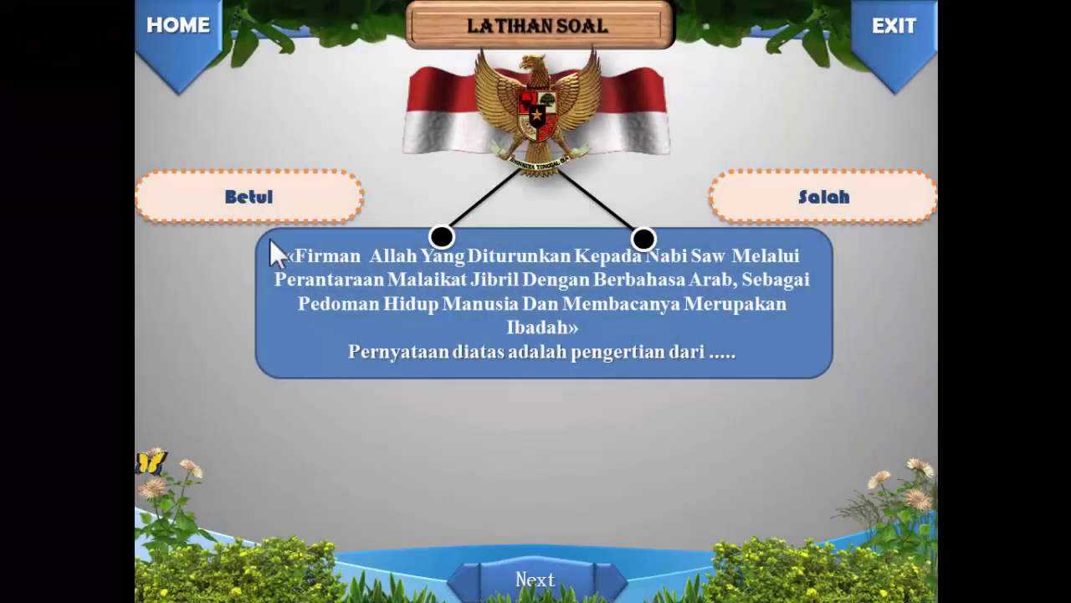
left_click(302, 181)
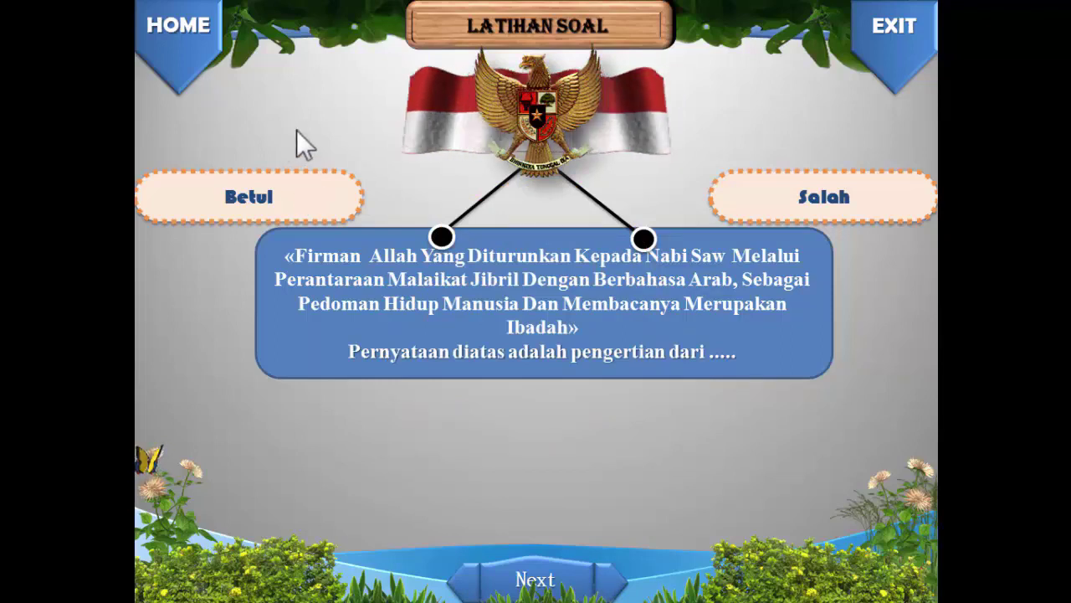
key("Escape")
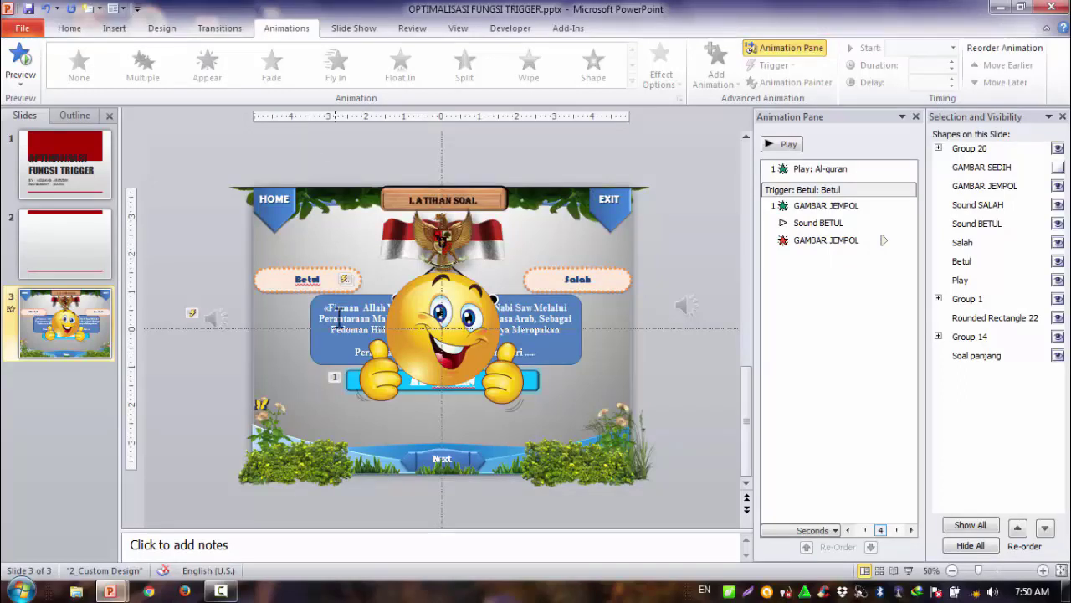
Unhide GAMBAR SEDIH and nudge the sad-face picture slightly left
left_click(335, 279)
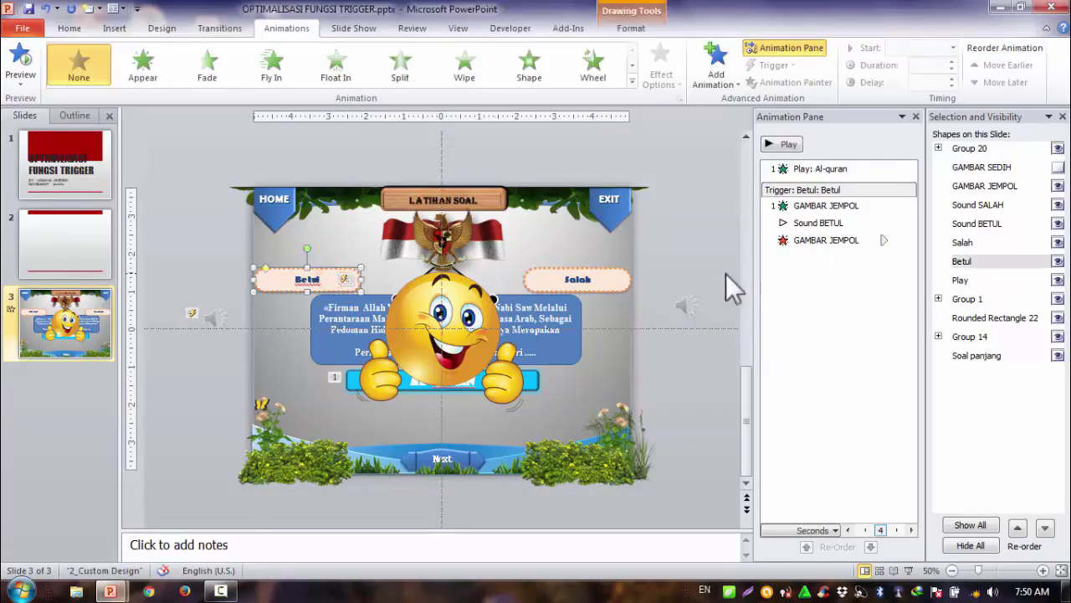
left_click(661, 176)
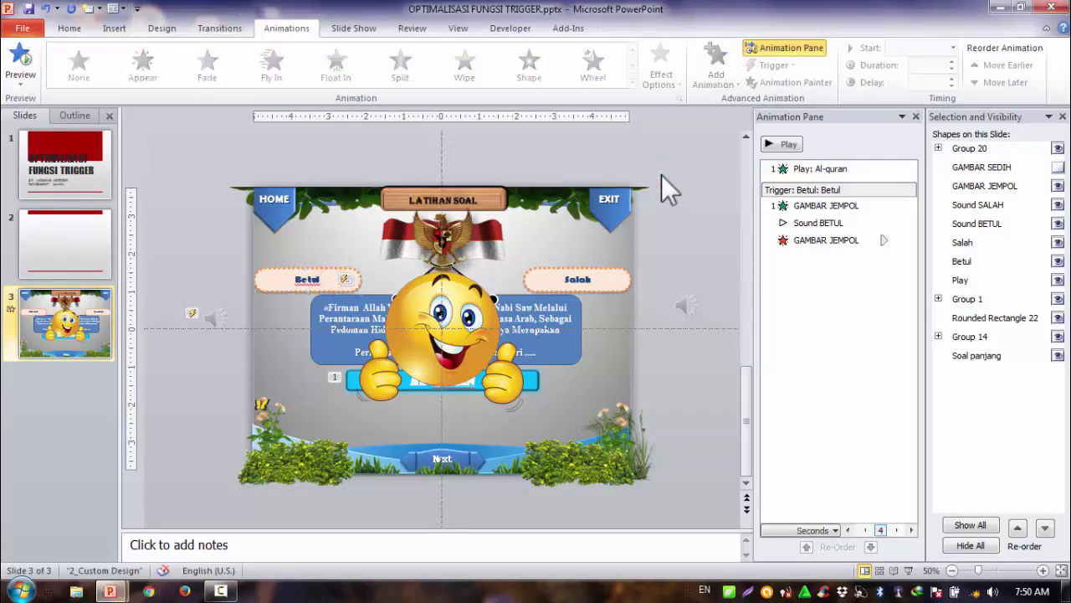
left_click(612, 282)
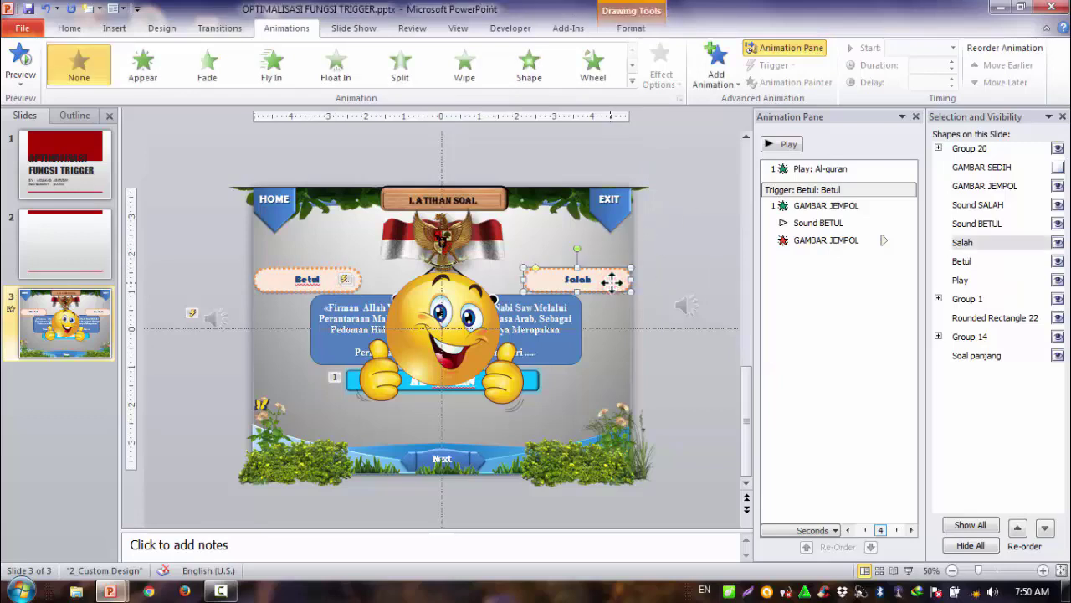
left_click(1058, 166)
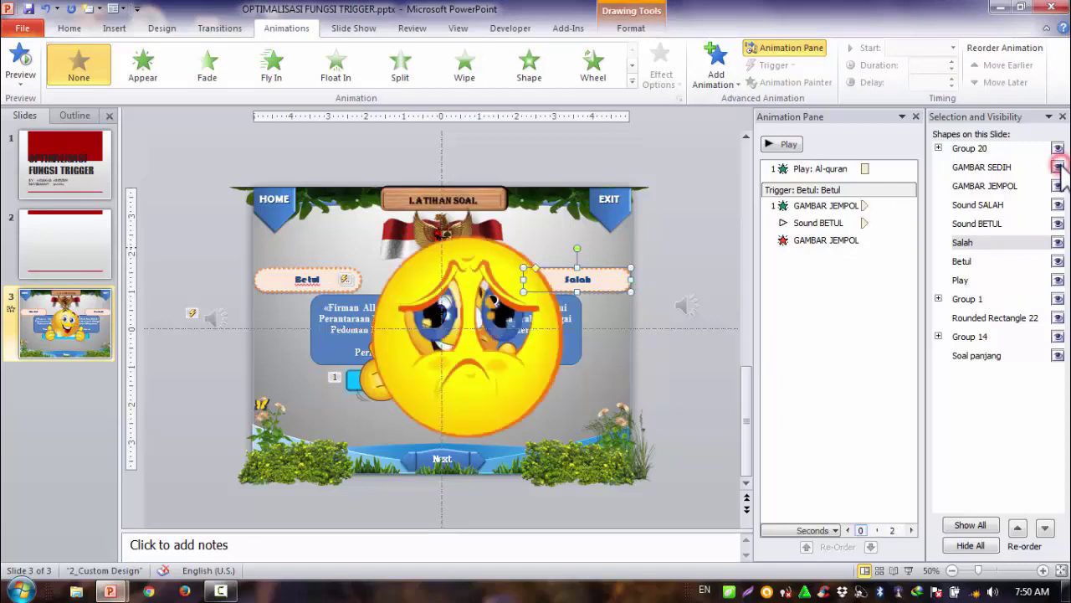
left_click(683, 156)
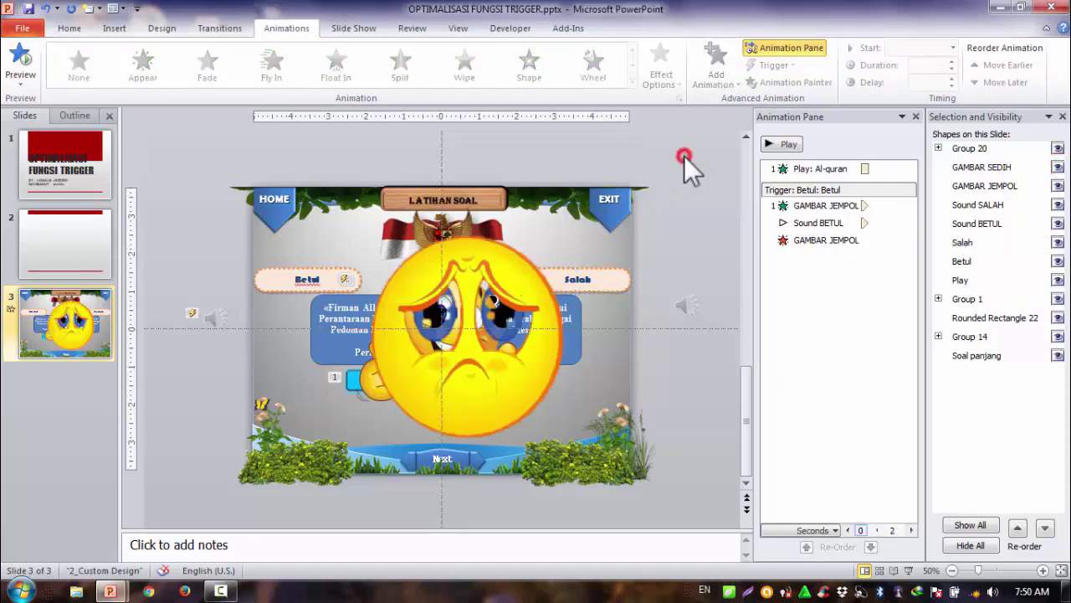
left_click(473, 266)
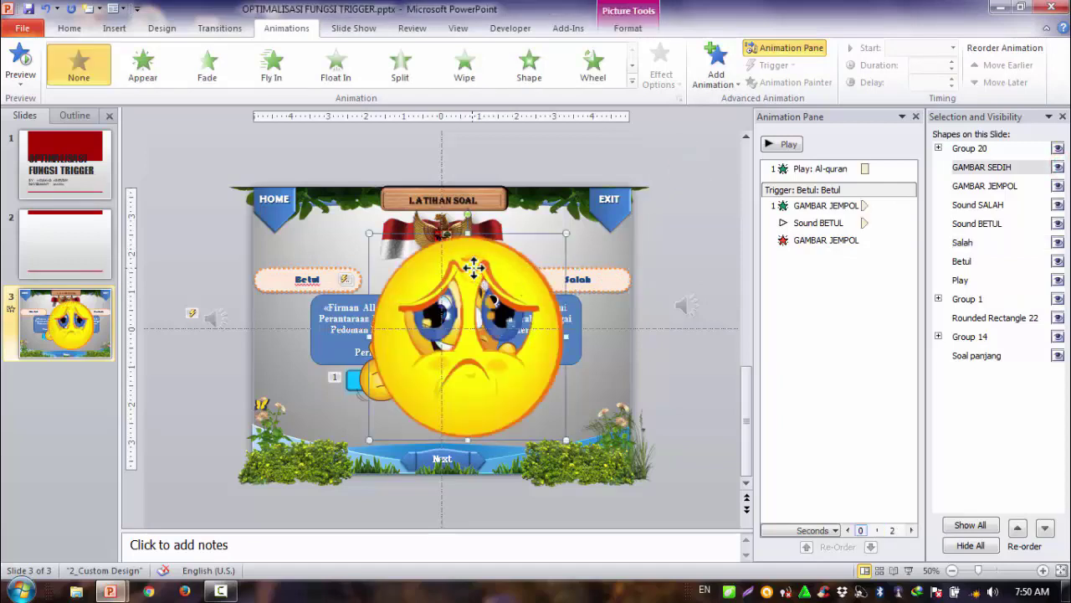
key("Left")
key("Left")
key("Left")
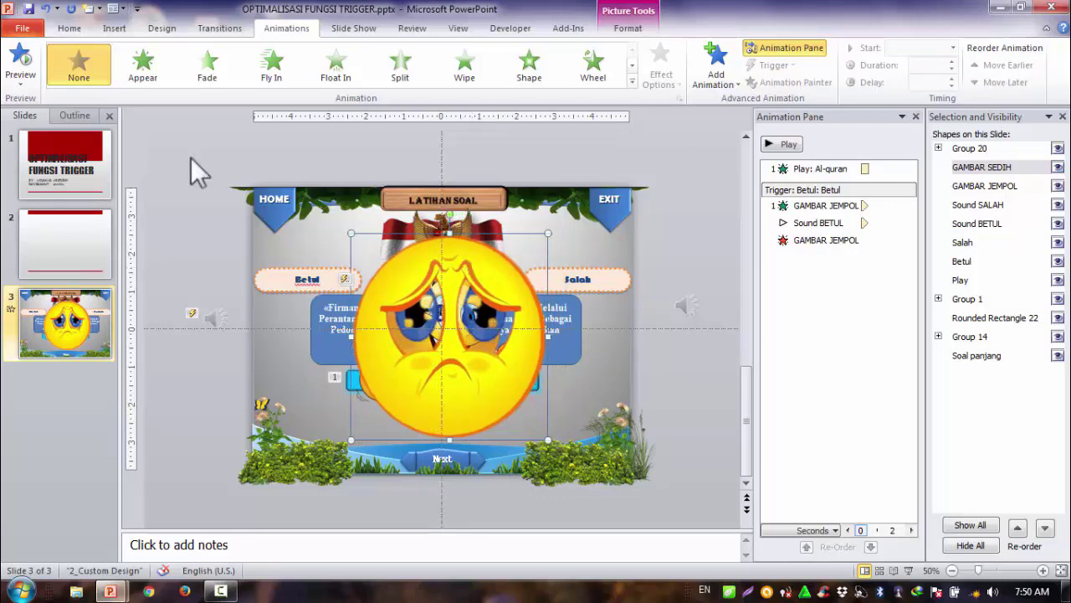
Apply Appear to GAMBAR SEDIH and raise its duration to 00.25
left_click(147, 65)
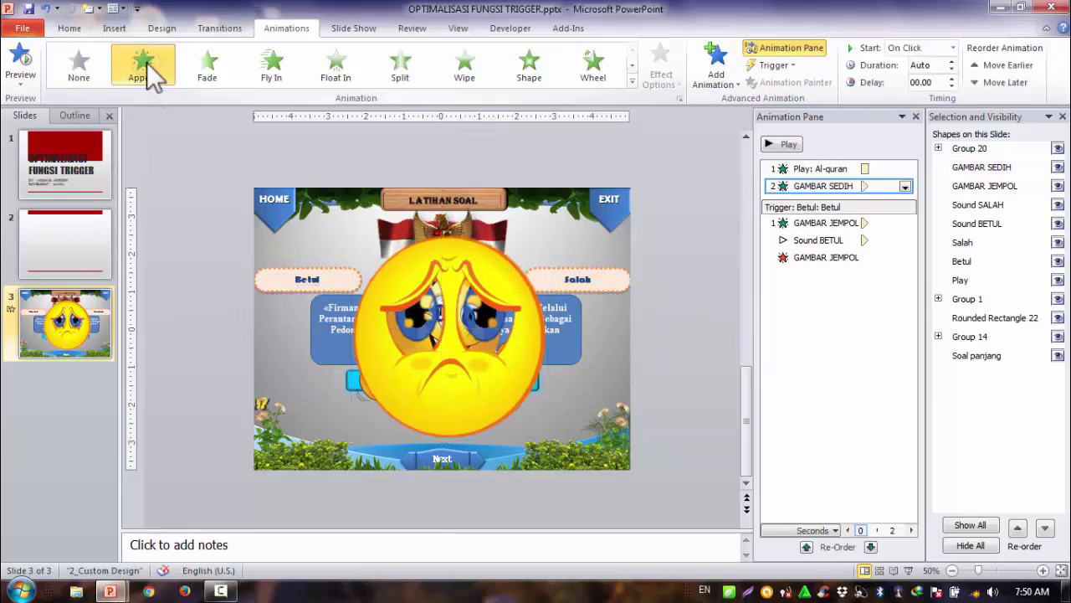
left_click(951, 61)
left_click(951, 61)
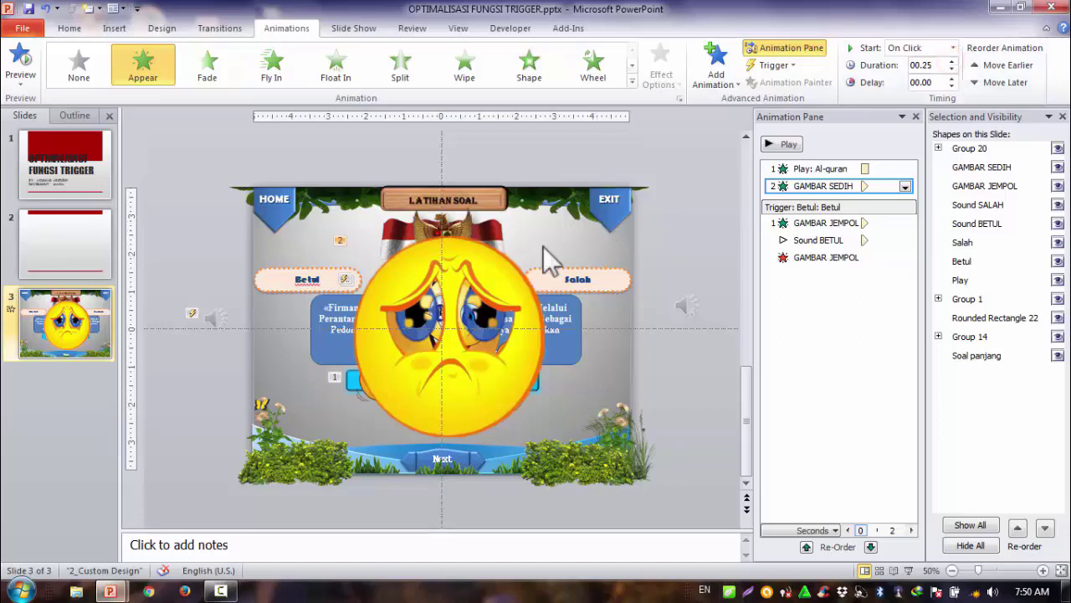
left_click(471, 266)
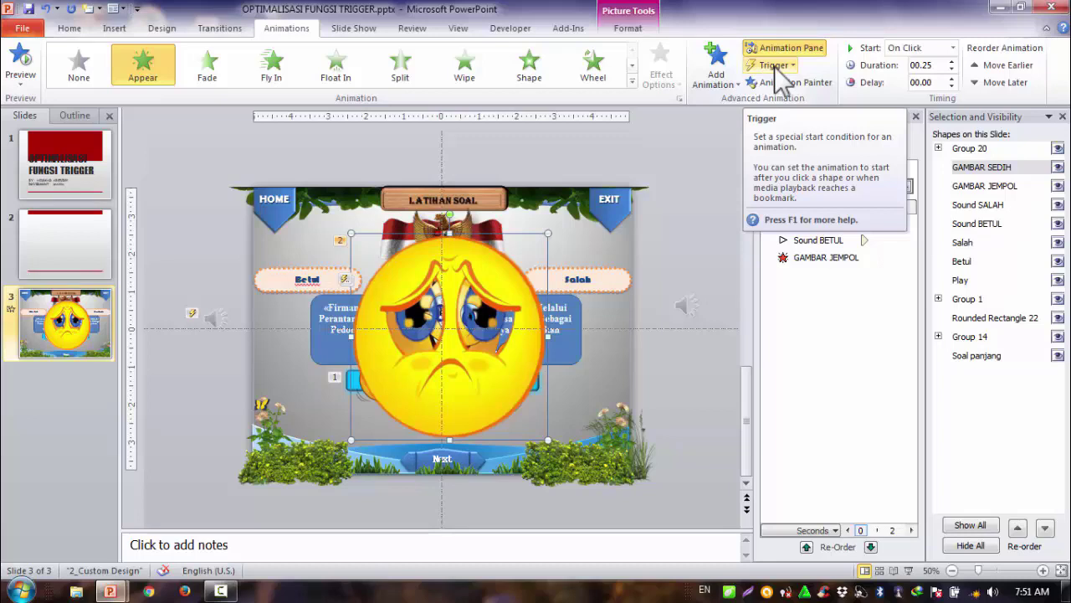
Trigger GAMBAR SEDIH's Appear entrance on click of Salah, then select the Salah shape and Sound SALAH
left_click(776, 70)
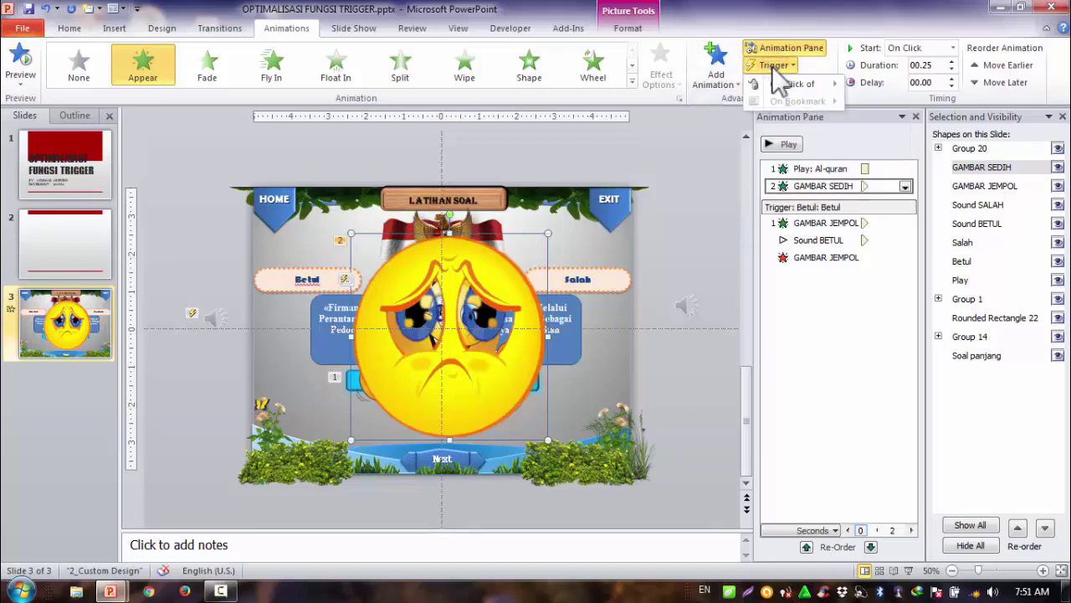
mouse_move(772, 84)
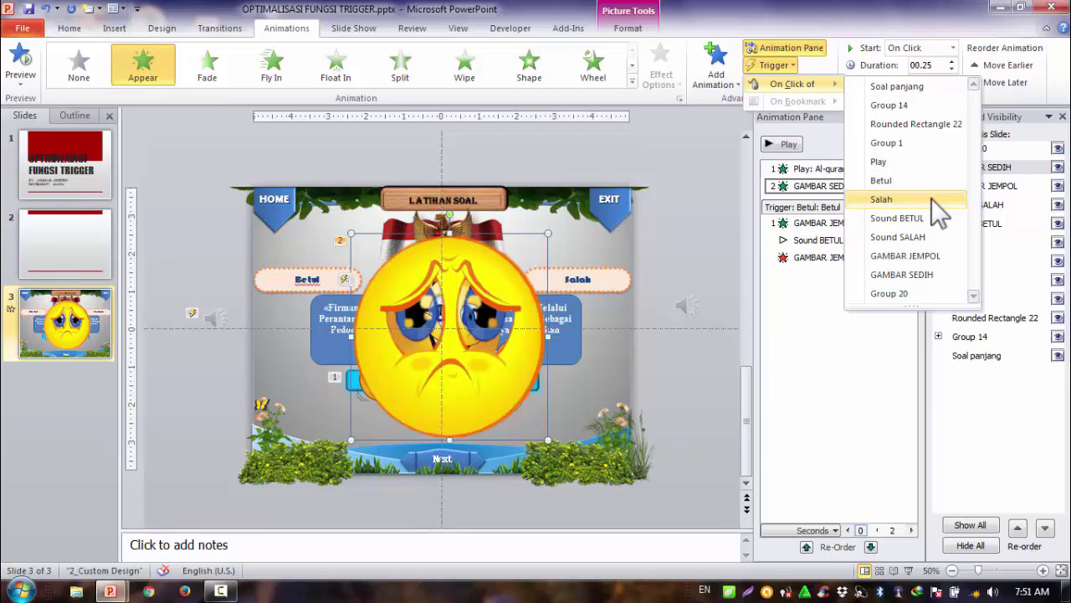
left_click(931, 201)
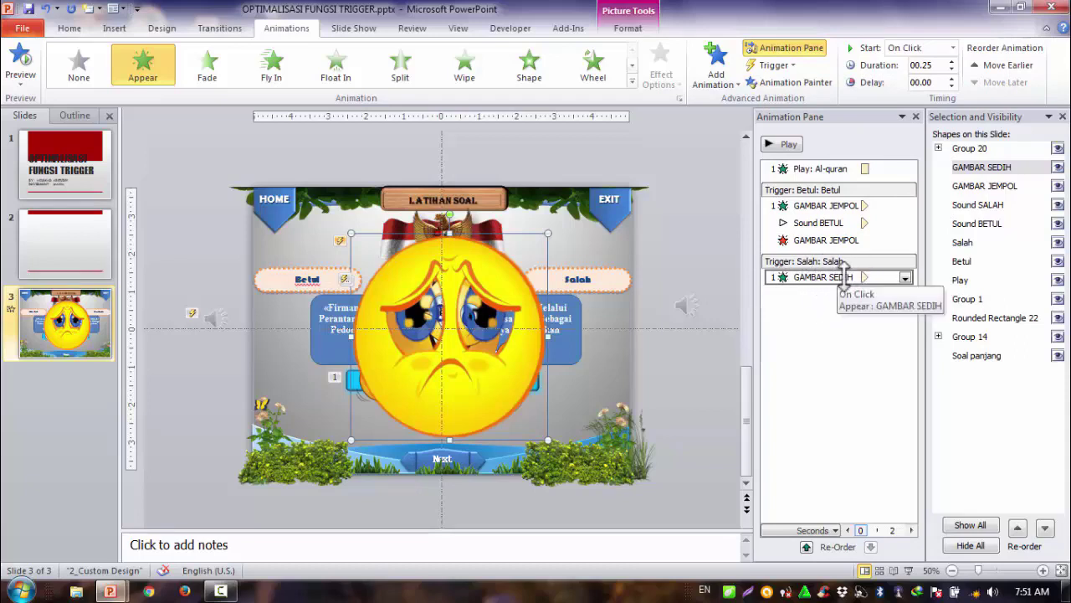
left_click(606, 279)
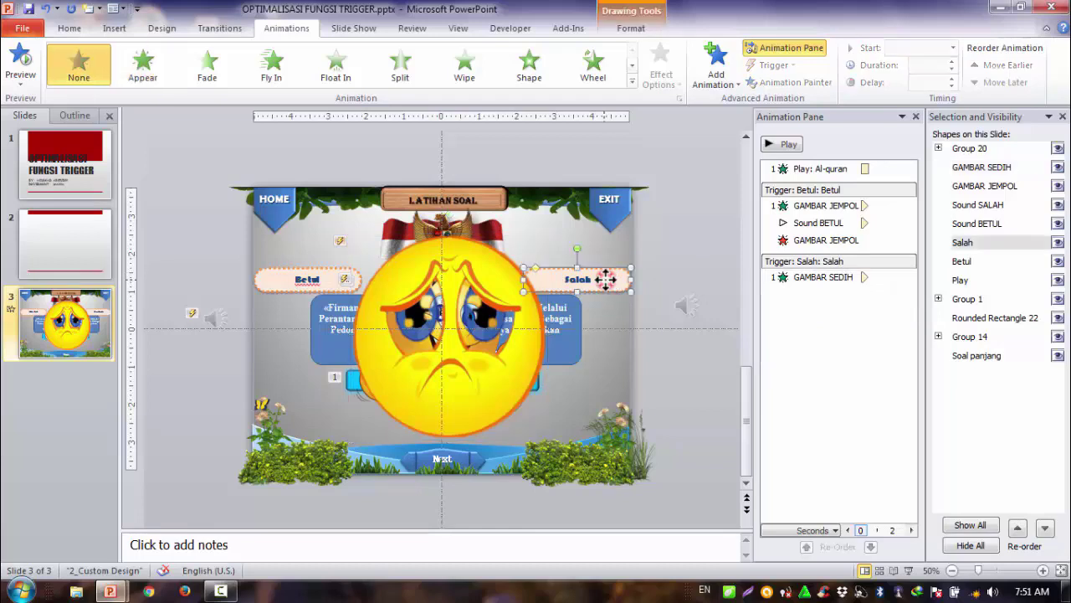
left_click(687, 307)
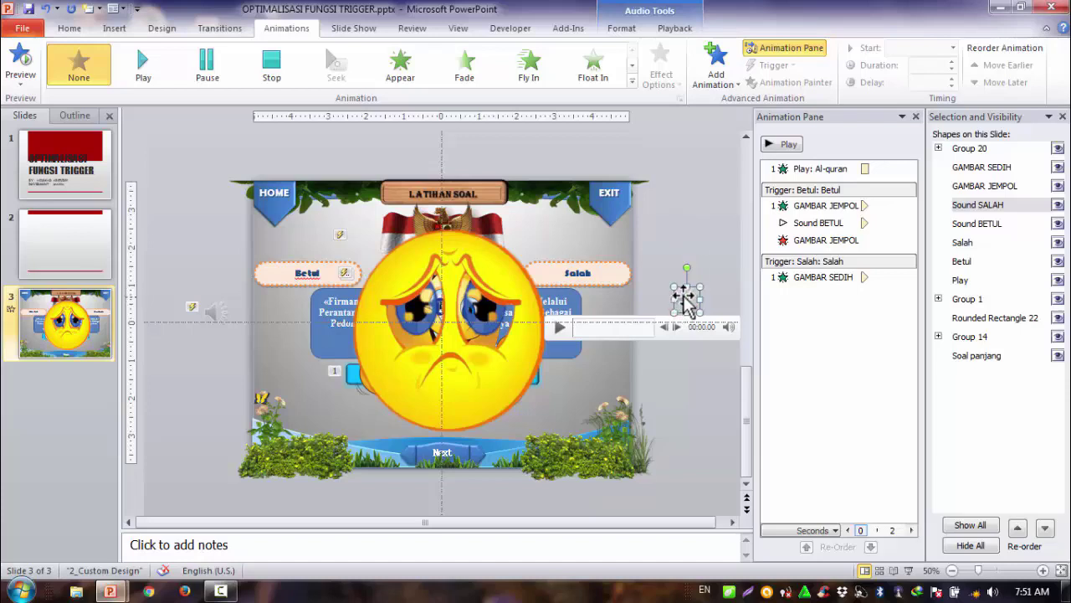
Give Sound SALAH a Play animation in the Salah trigger after GAMBAR SEDIH, starting With Previous
left_click(143, 60)
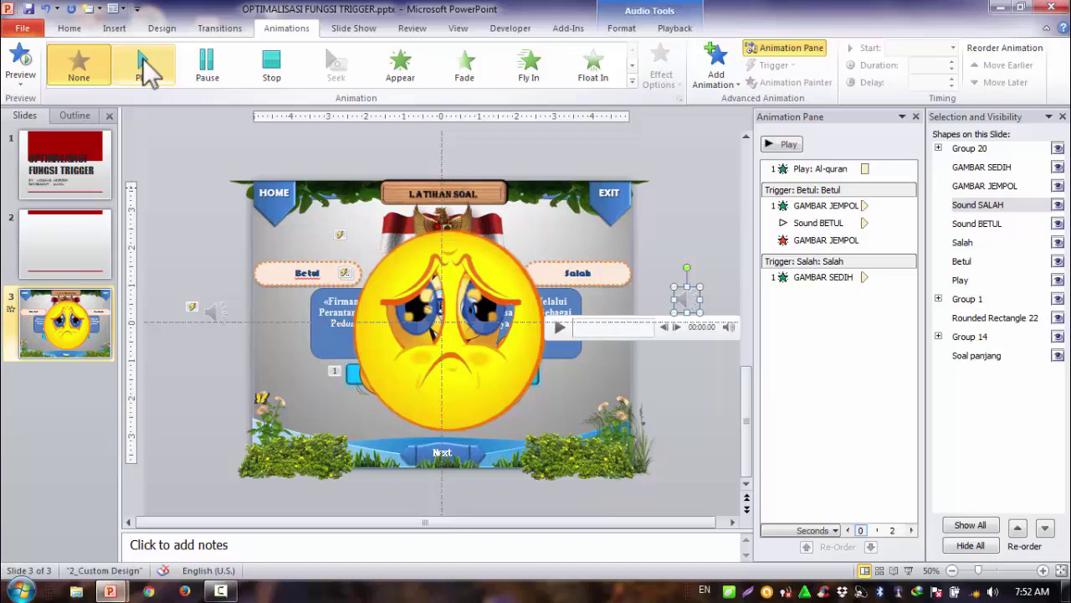
left_click(144, 68)
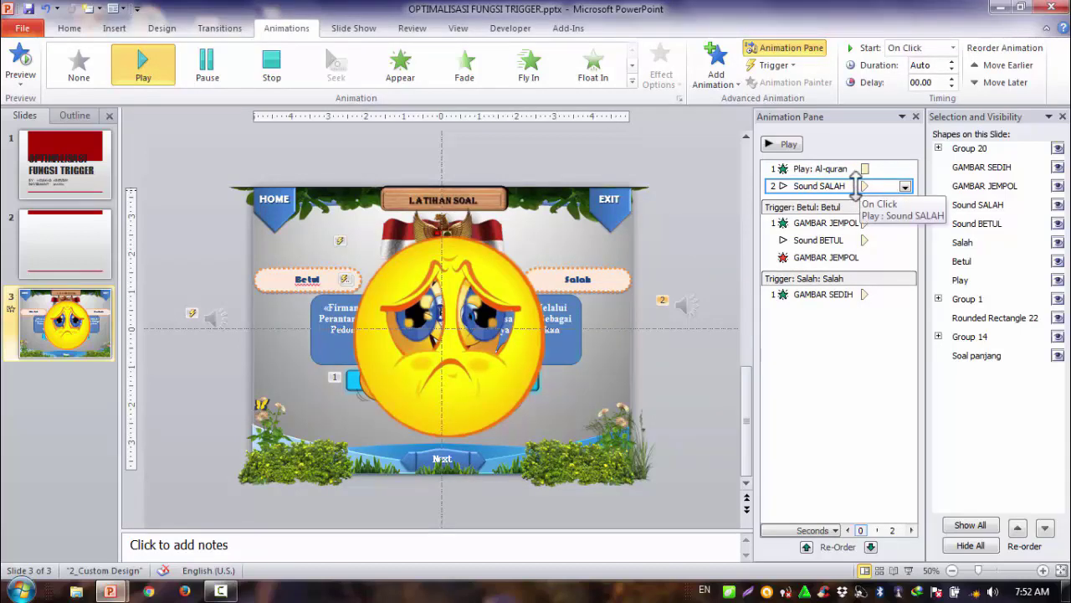
left_click_drag(855, 186, 858, 323)
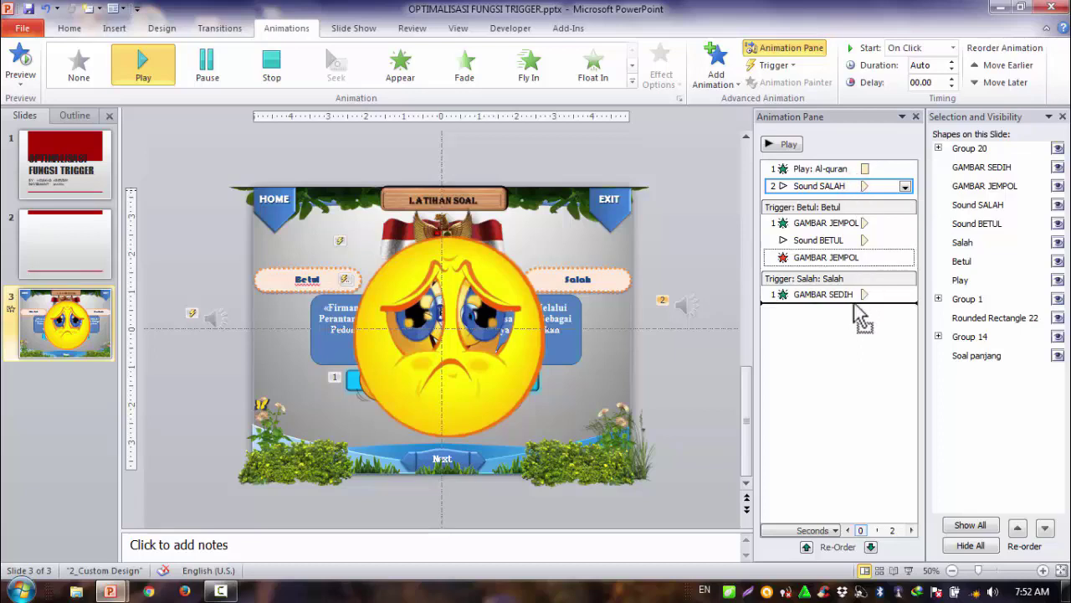
left_click_drag(858, 323, 858, 323)
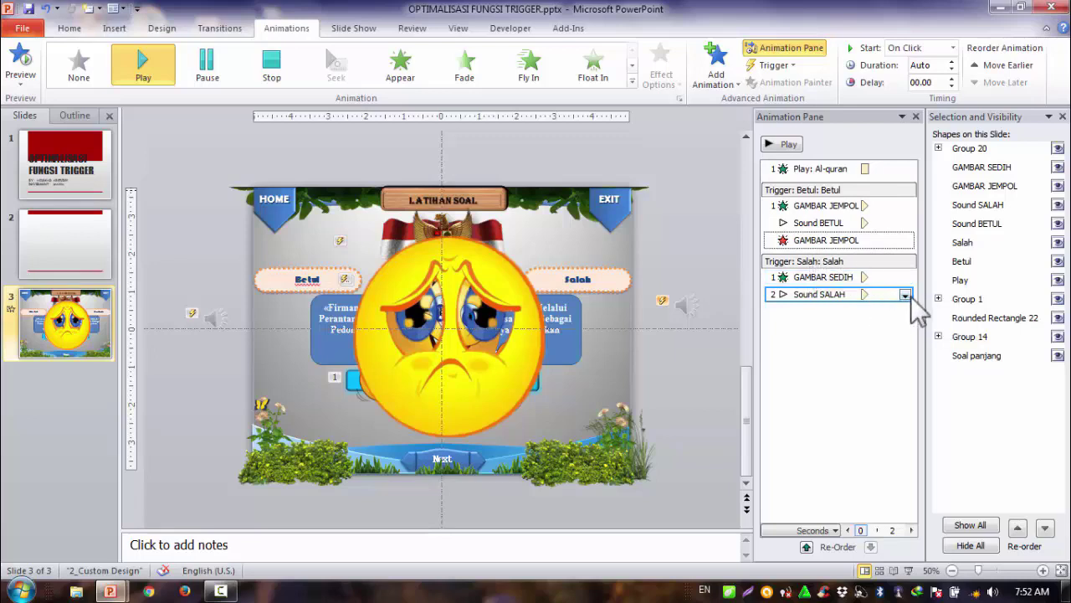
left_click(904, 296)
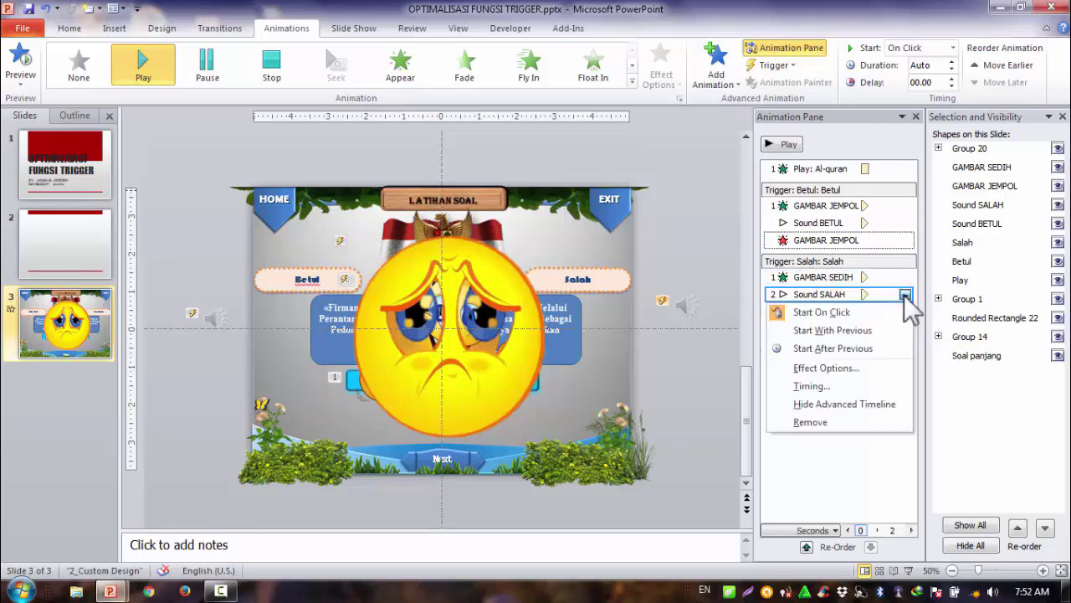
left_click(870, 329)
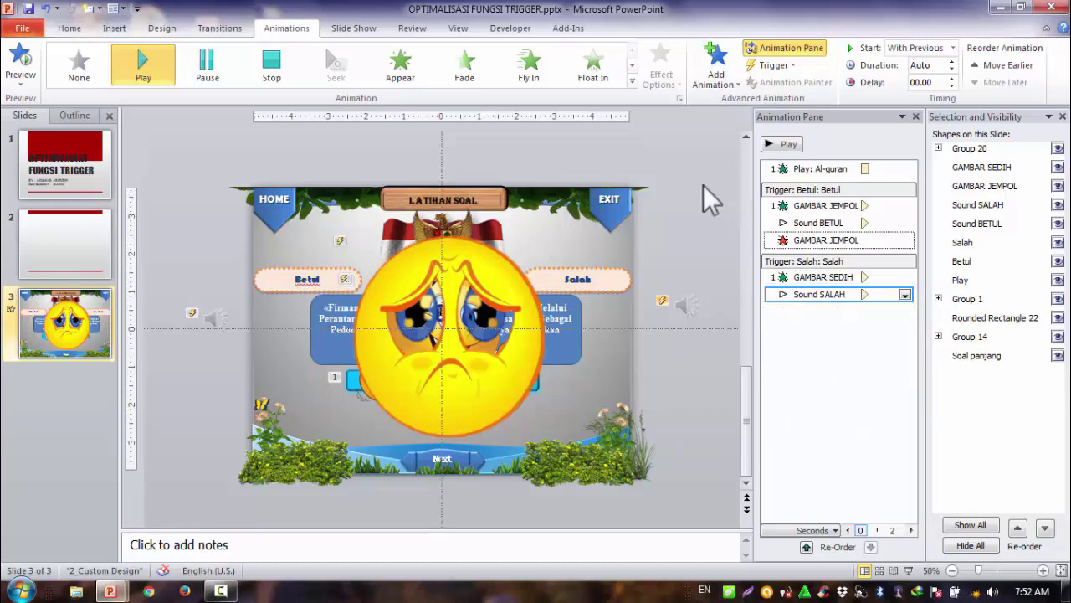
left_click(495, 282)
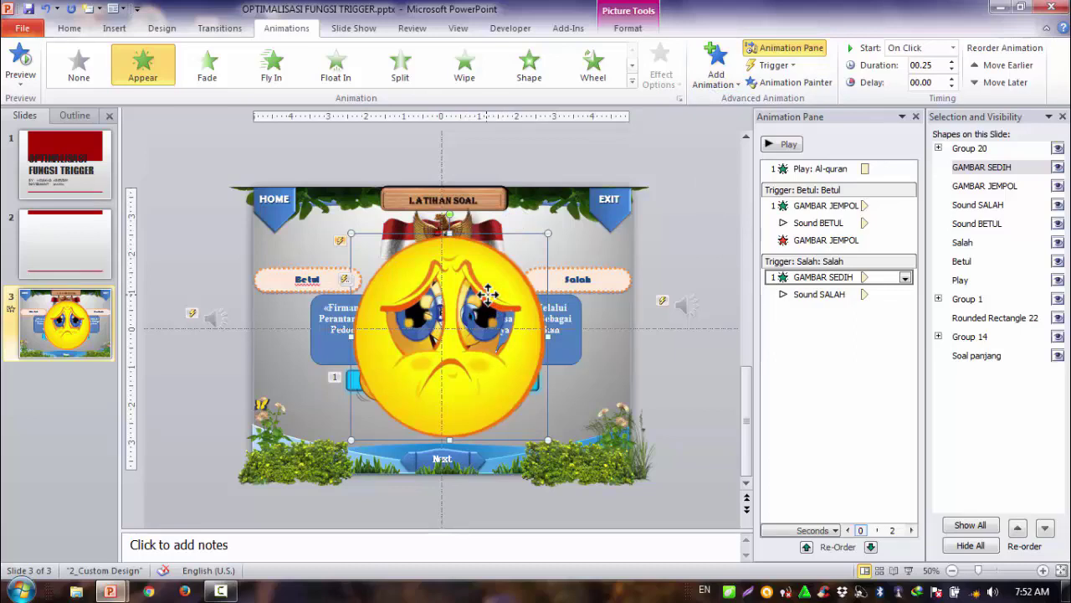
Add a Disappear exit to GAMBAR SEDIH after Sound SALAH, set After Previous, then run the slide show
left_click(718, 73)
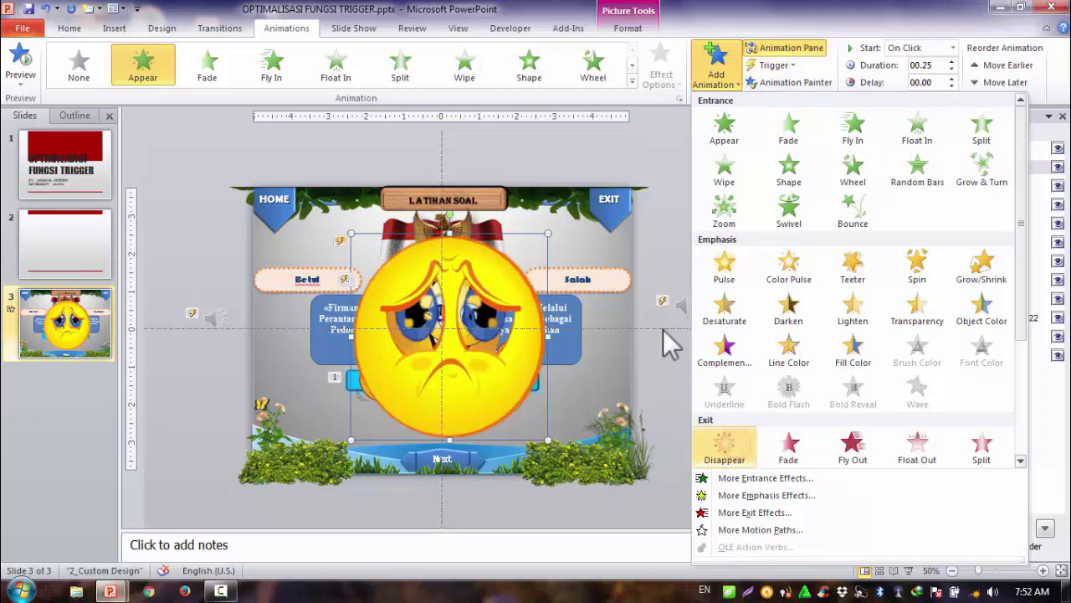
left_click(635, 243)
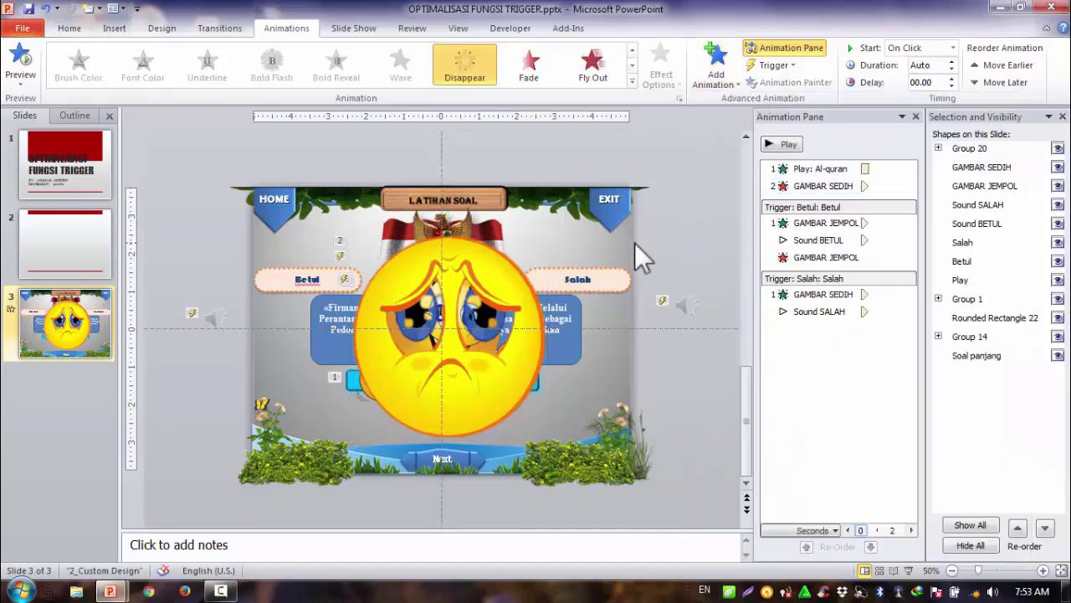
left_click(827, 186)
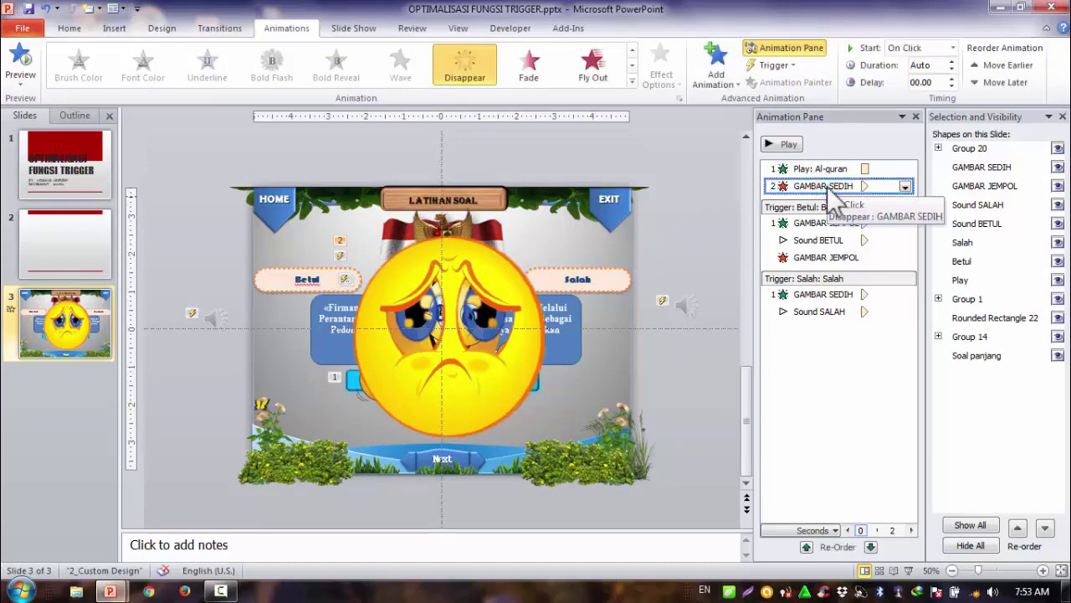
left_click_drag(827, 187, 842, 337)
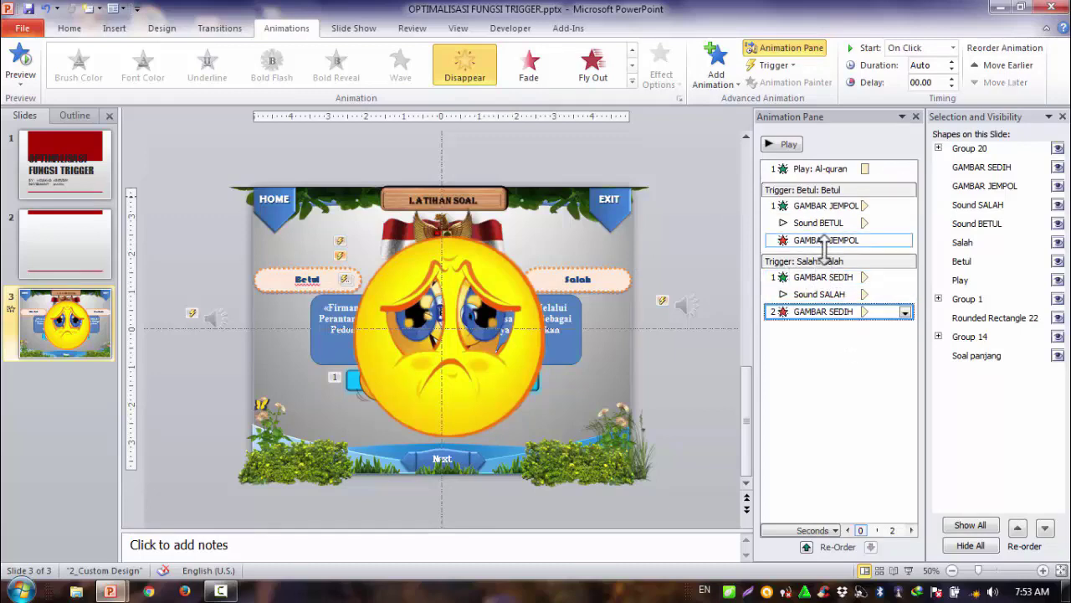
left_click(905, 311)
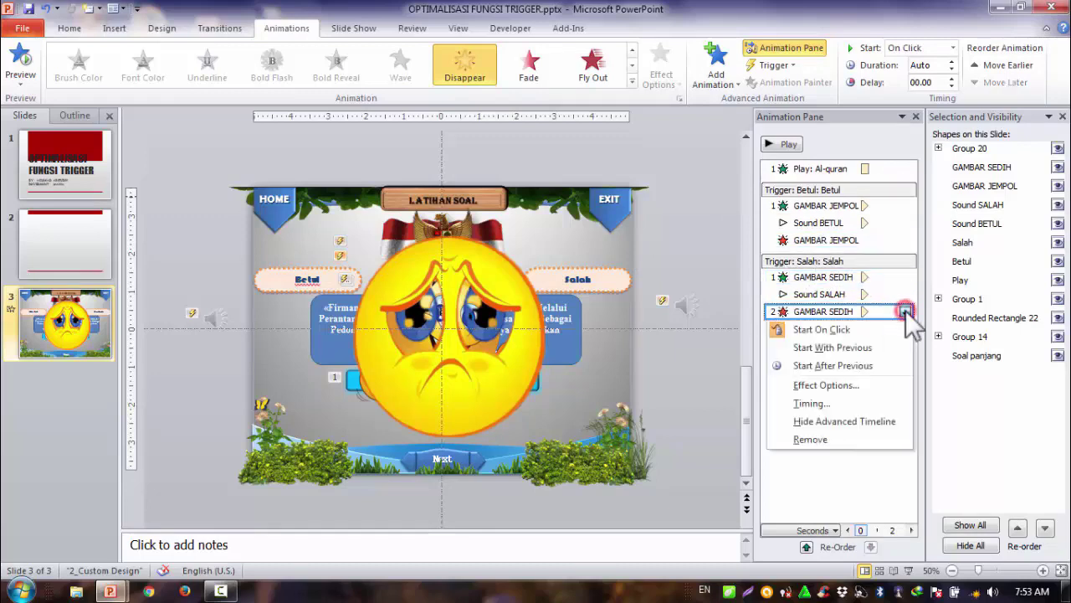
left_click(878, 364)
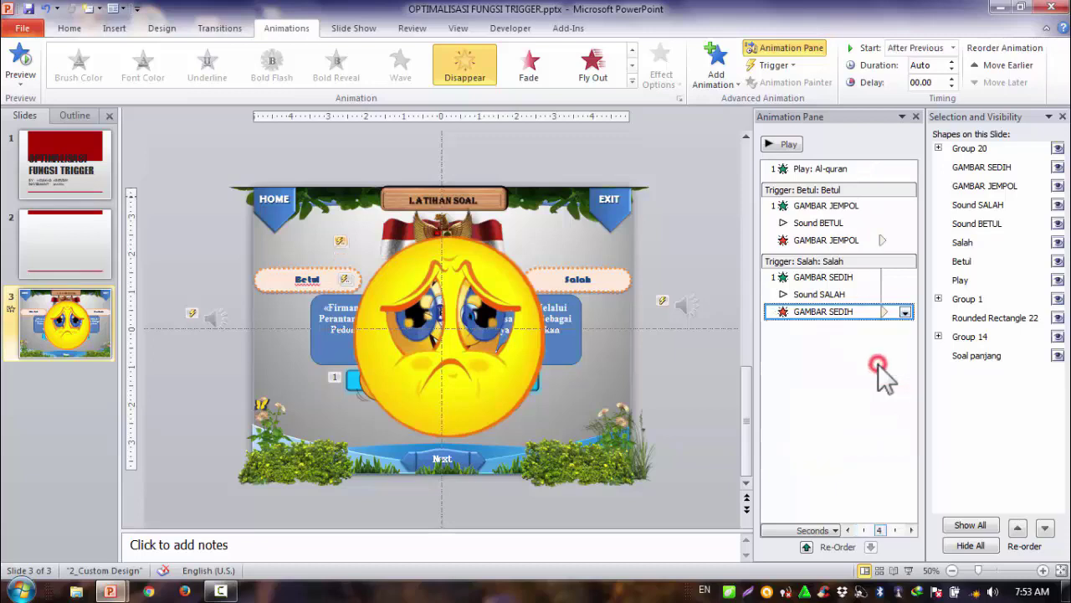
left_click(673, 189)
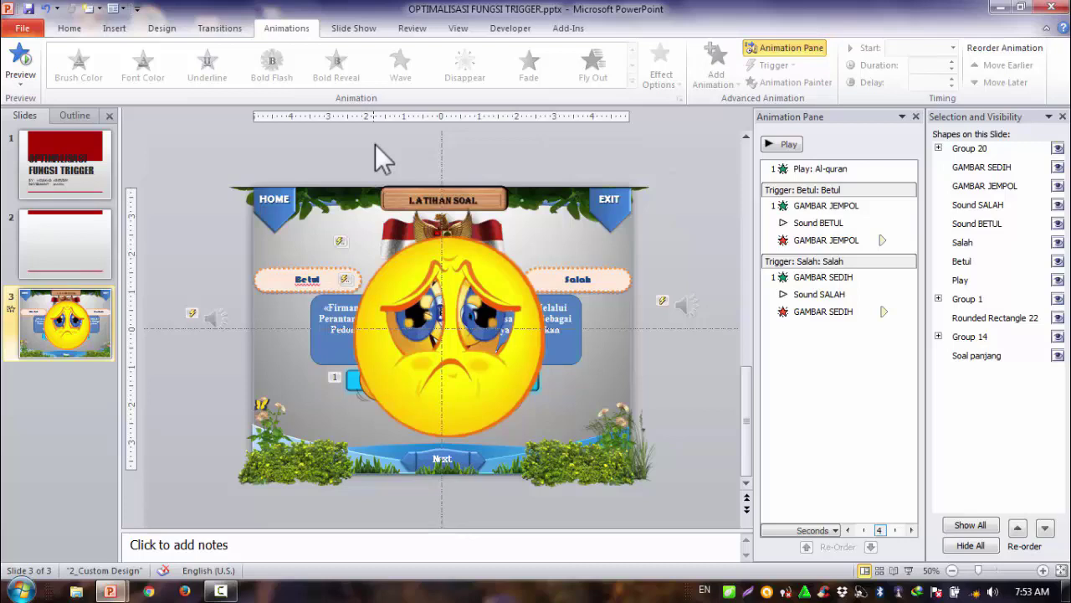
left_click(910, 569)
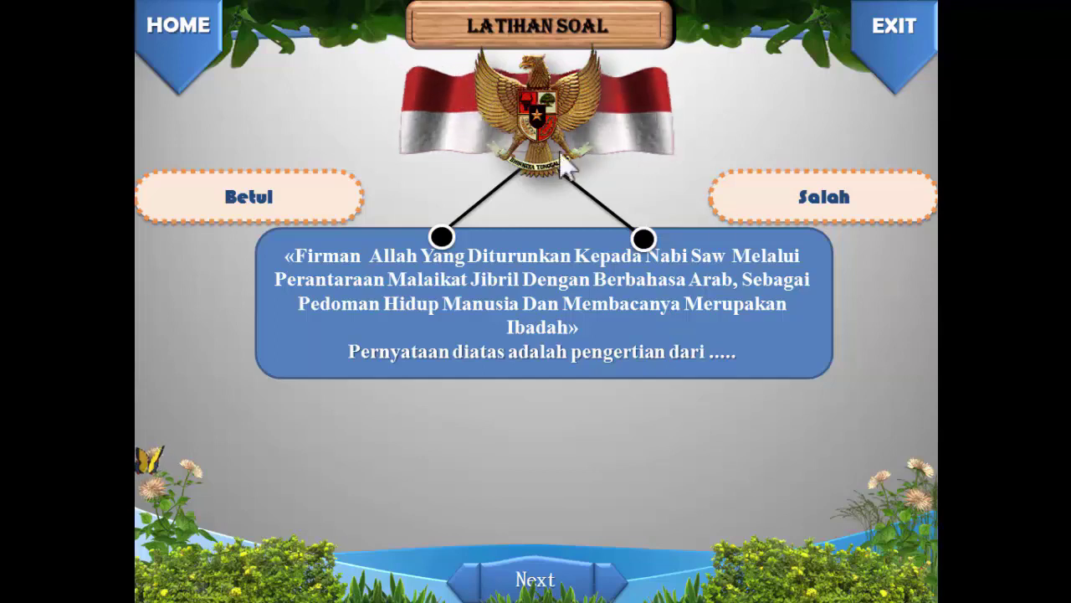
left_click(883, 194)
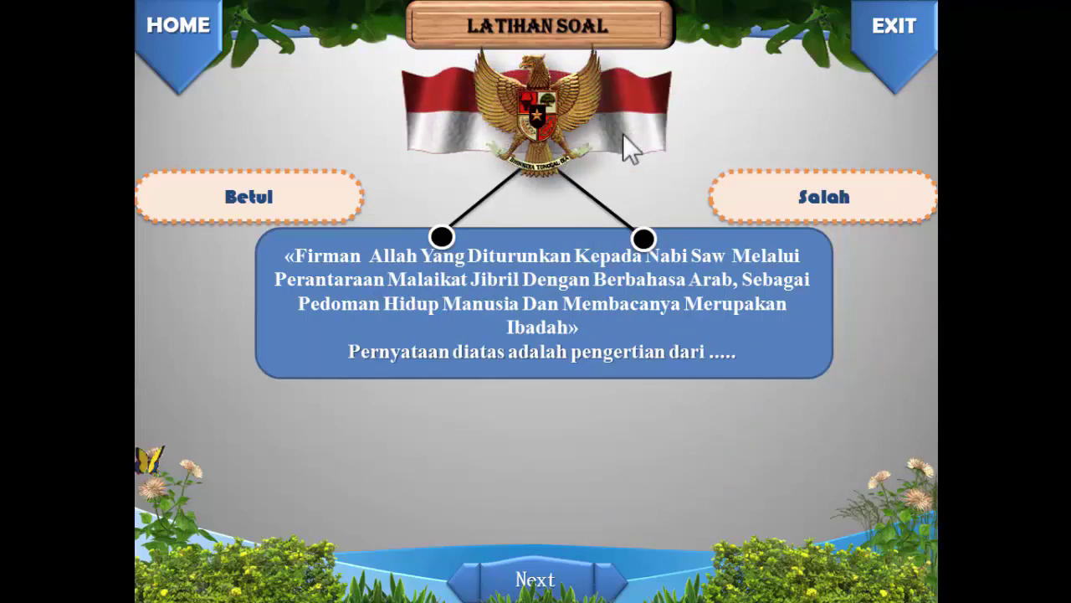
left_click(318, 209)
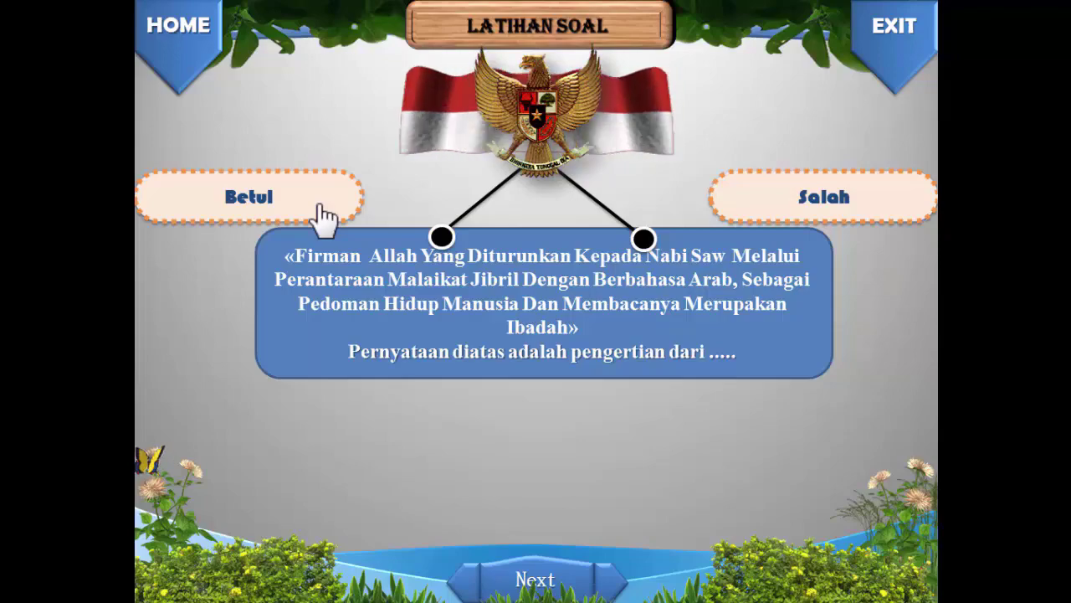
key("Escape")
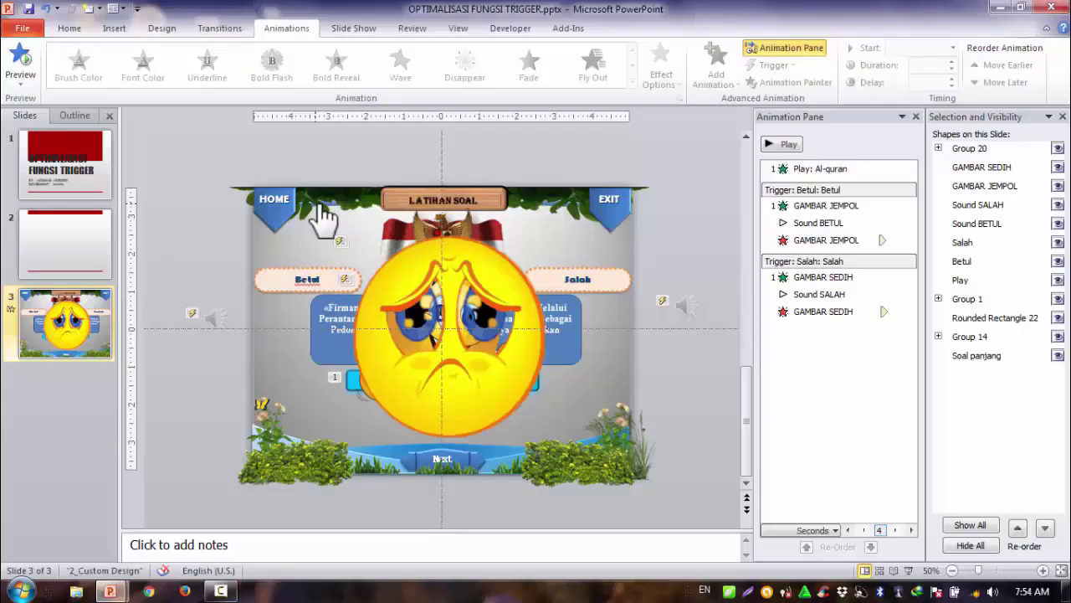
left_click(877, 312)
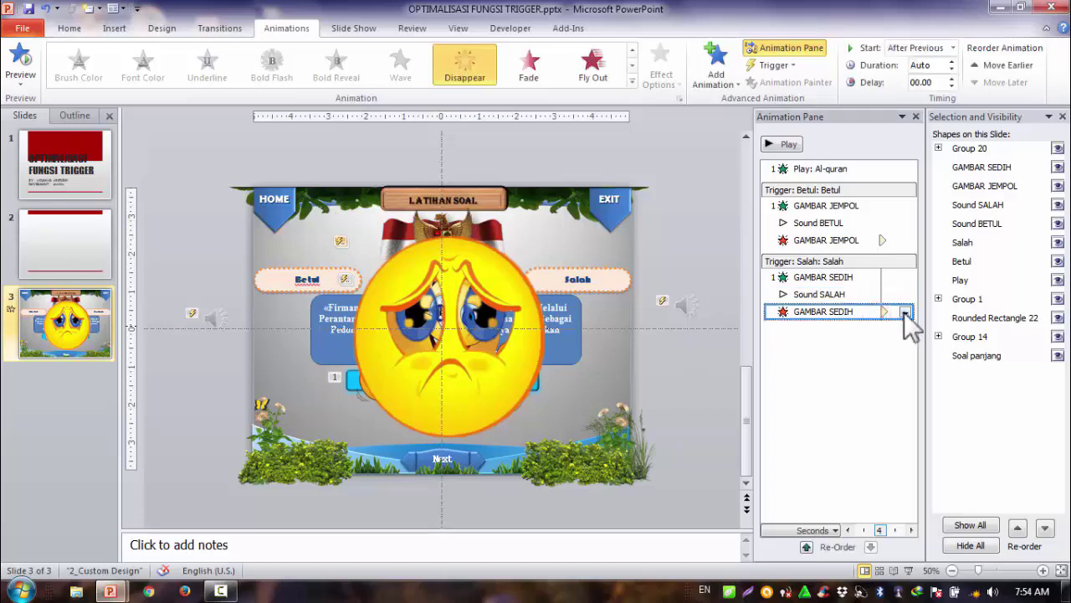
left_click(466, 275)
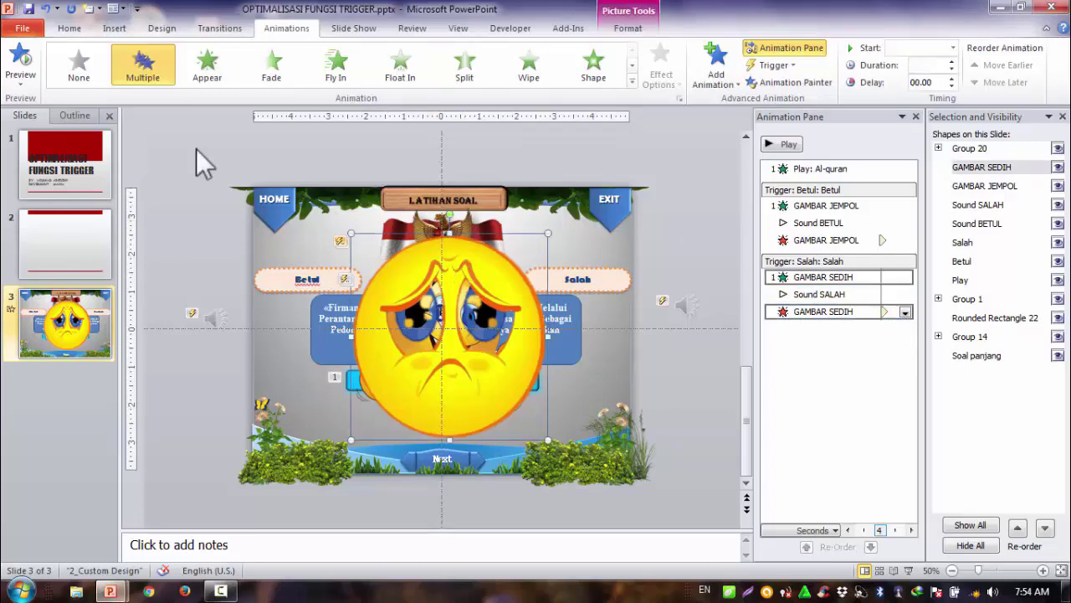
left_click(789, 65)
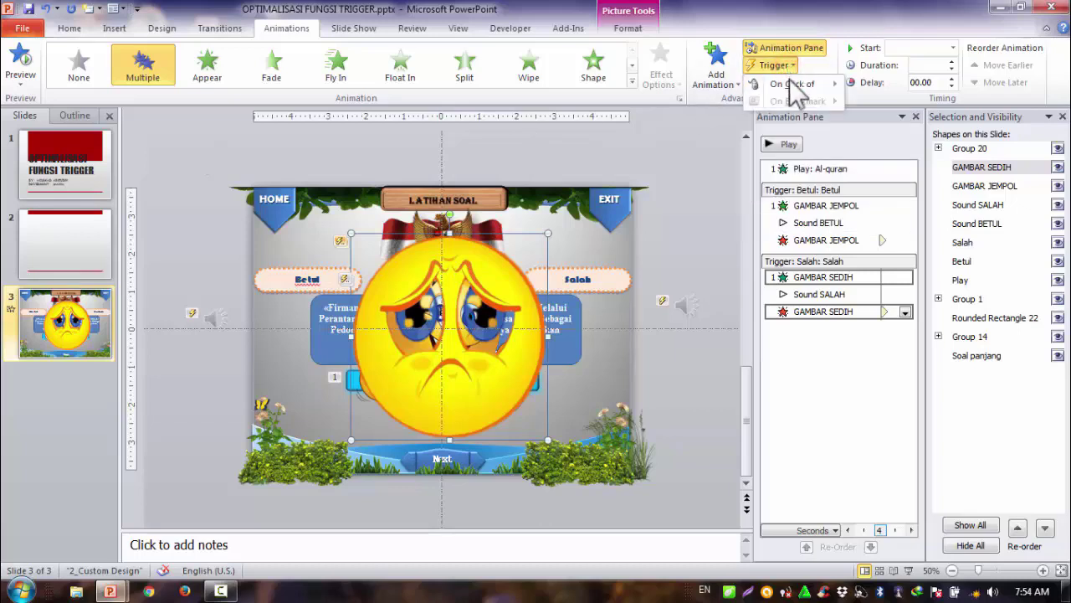
mouse_move(790, 82)
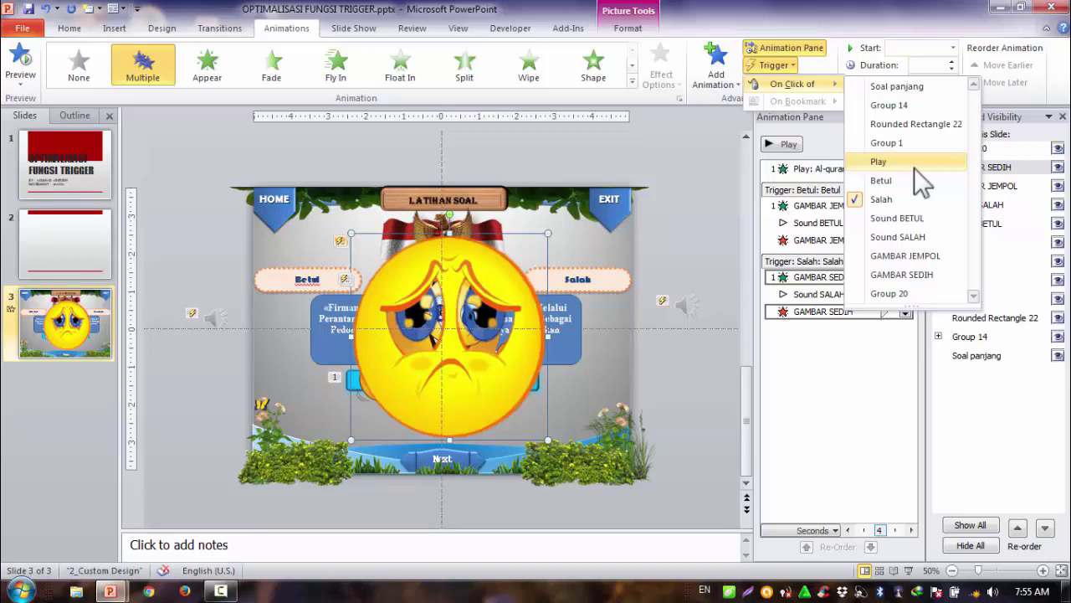
left_click(669, 168)
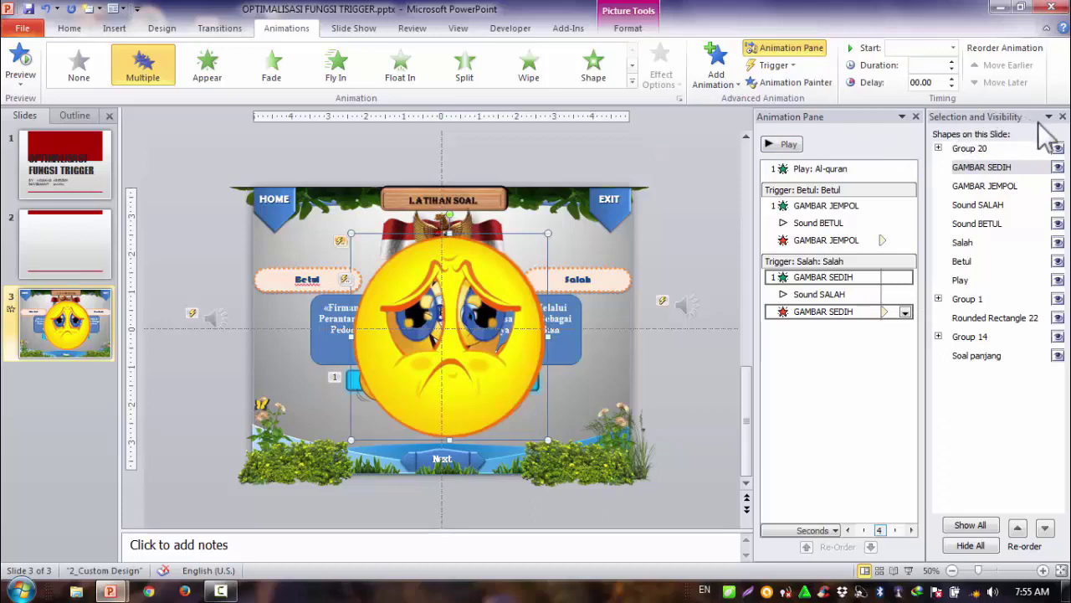
left_click(997, 316)
left_click(998, 318)
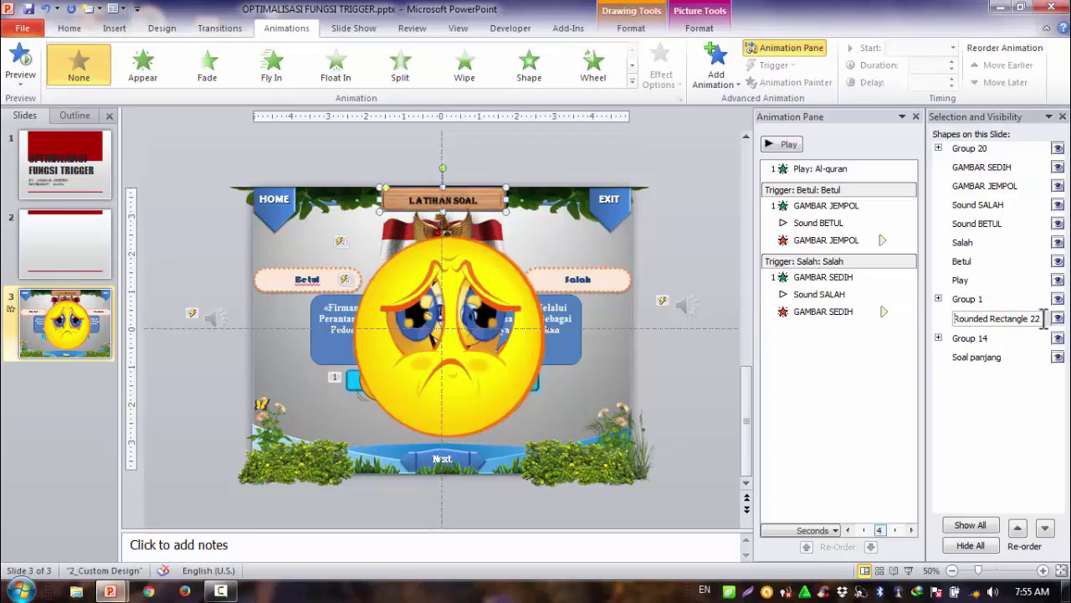
left_click_drag(1044, 321, 952, 323)
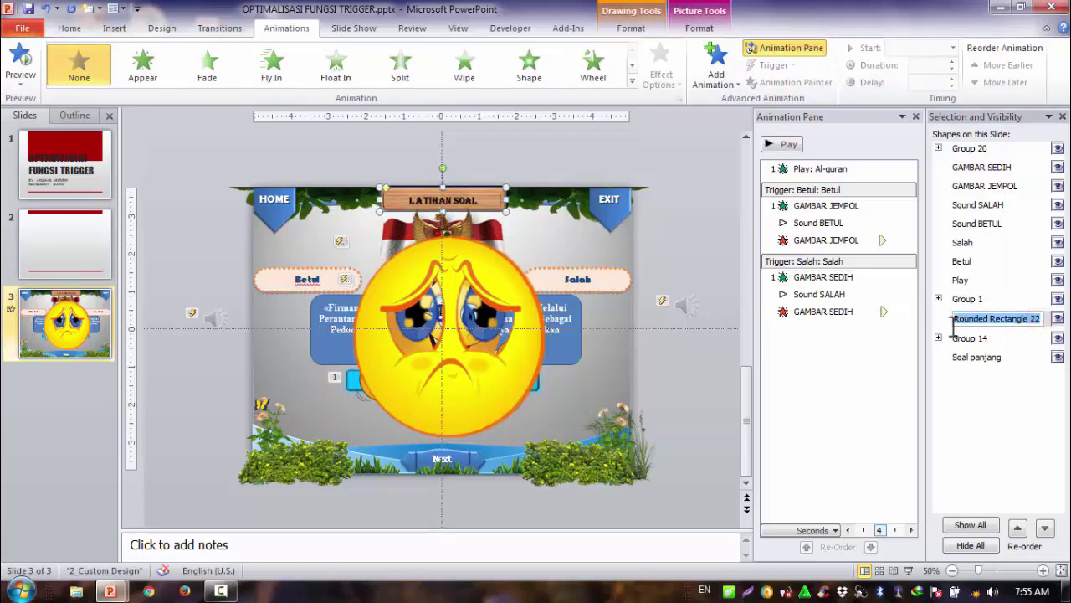
left_click(678, 162)
left_click(223, 591)
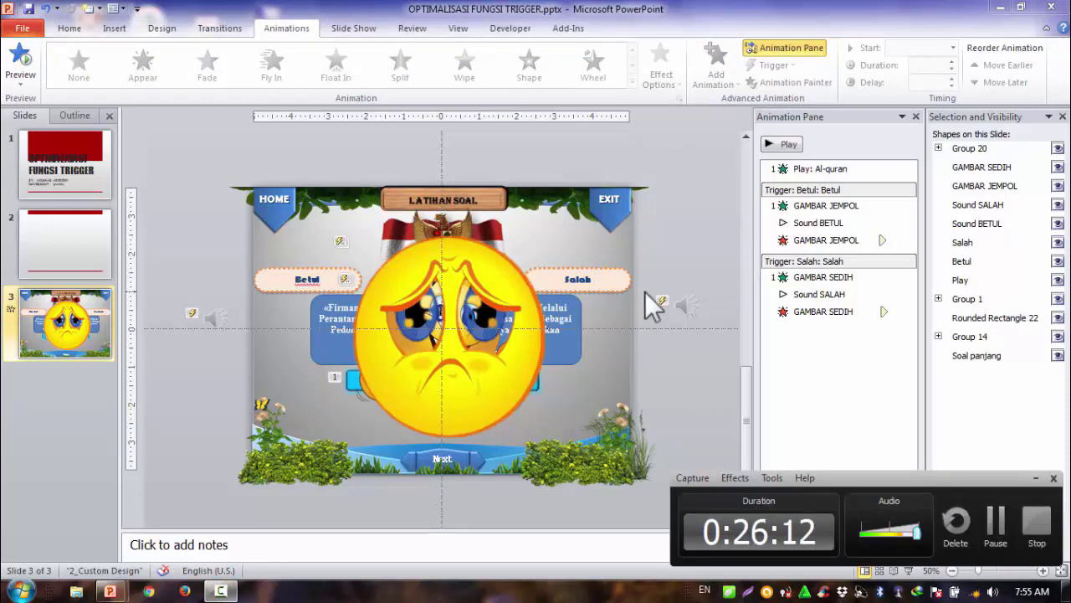
left_click(680, 164)
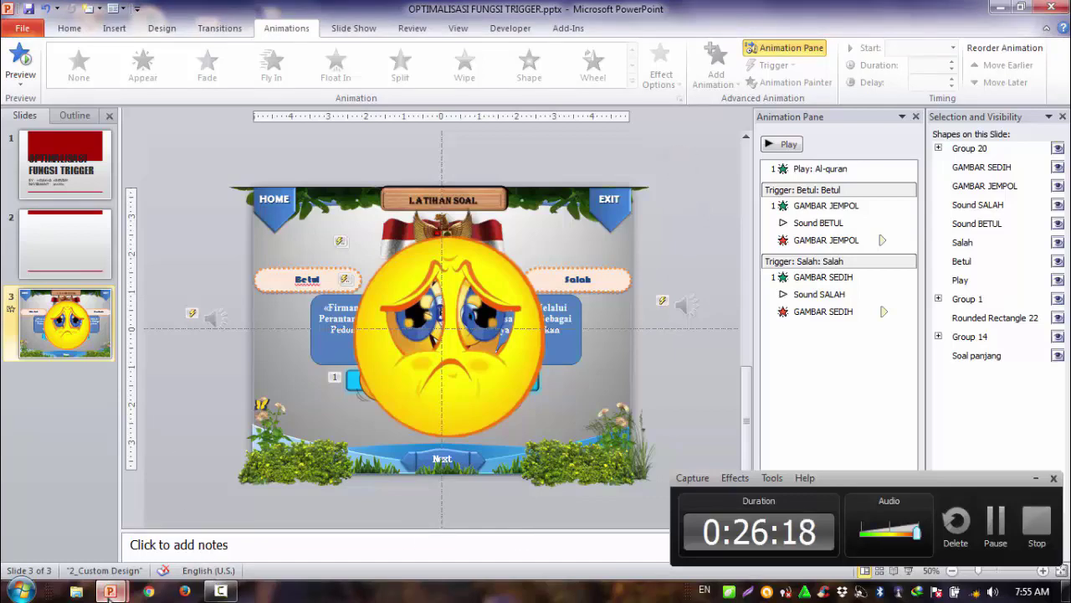
mouse_move(120, 595)
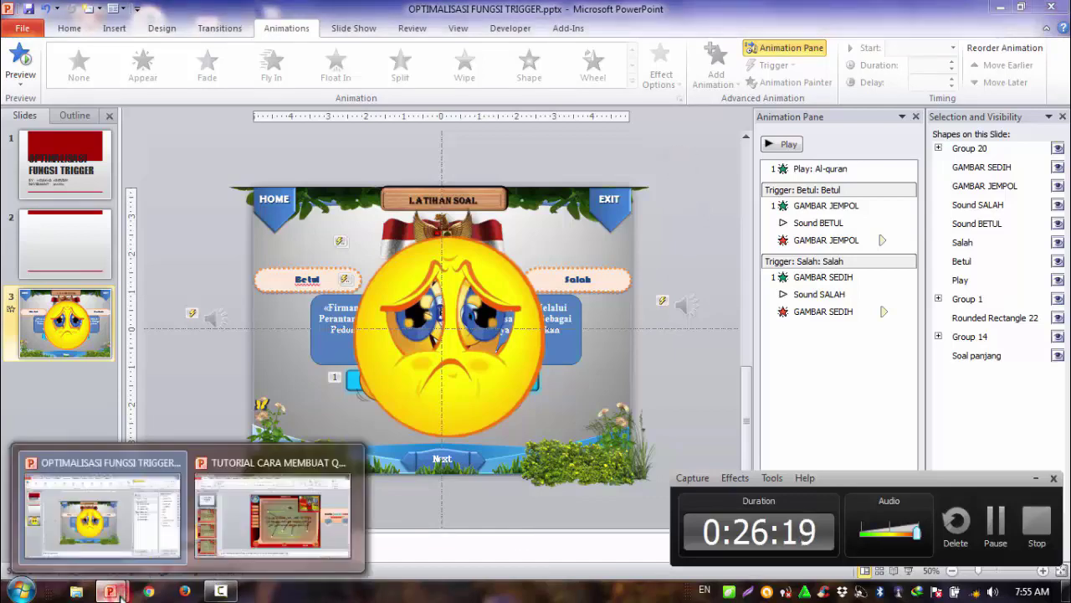
Bring TUTORIAL CARA MEMBUAT QUIZ forward and select the Idgom Bila Gunnah label and background panel on SOAL 2
left_click(226, 511)
left_click(247, 293)
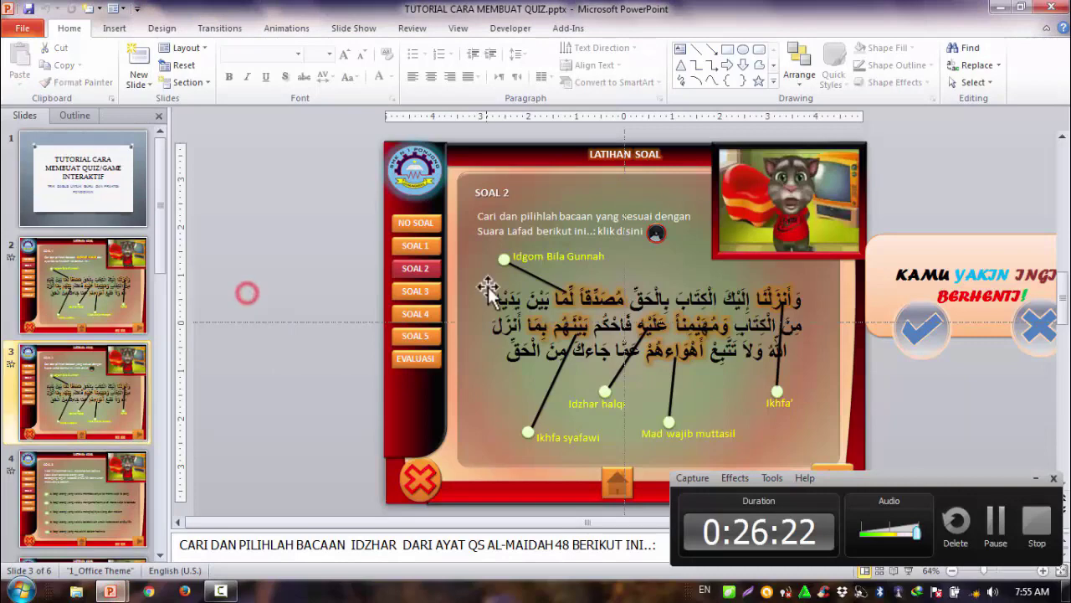
left_click(506, 261)
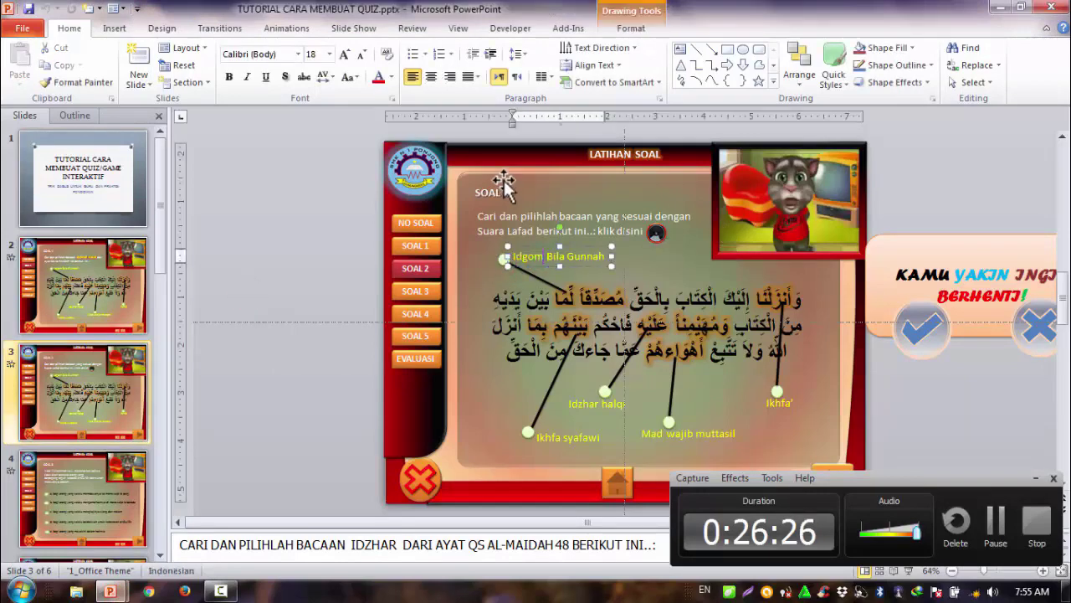
left_click(566, 185)
left_click(505, 131)
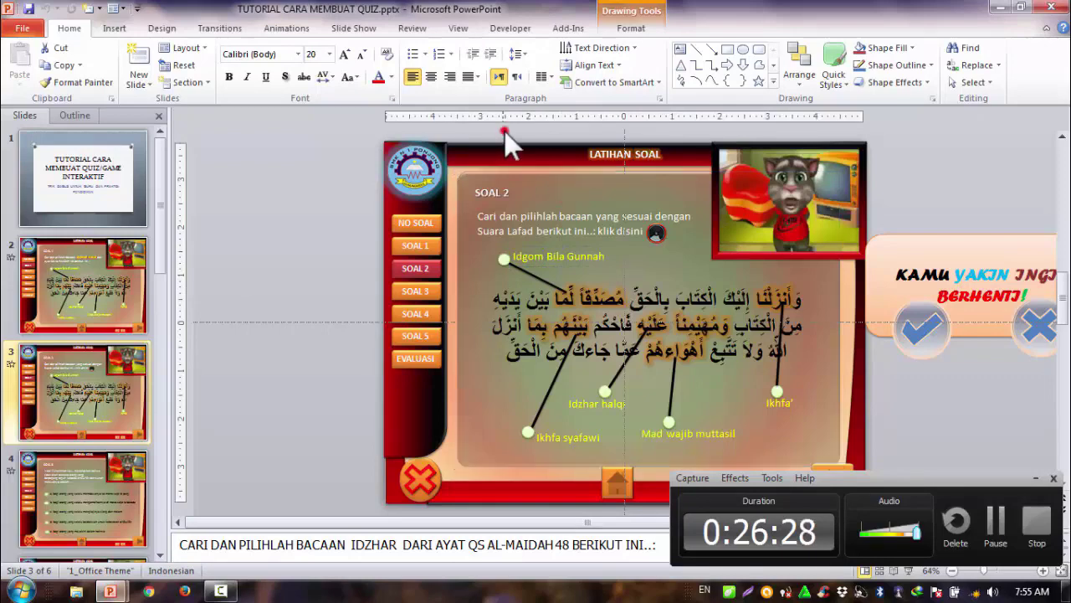
Open the Selection Pane for SOAL 2, collapse Group 65, and scroll through the shape list
left_click(969, 78)
left_click(988, 133)
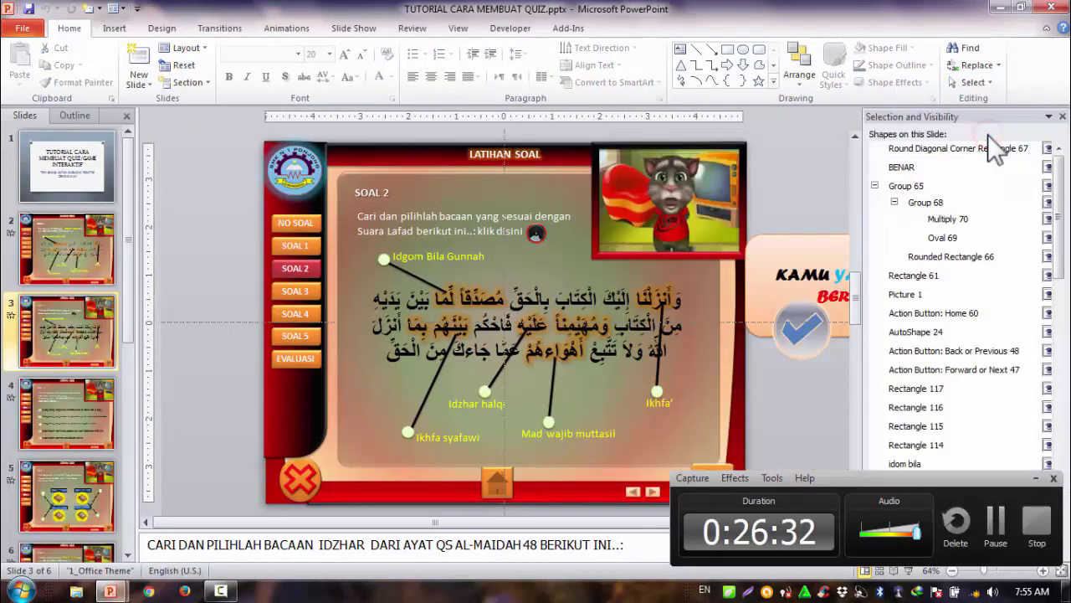
left_click(874, 184)
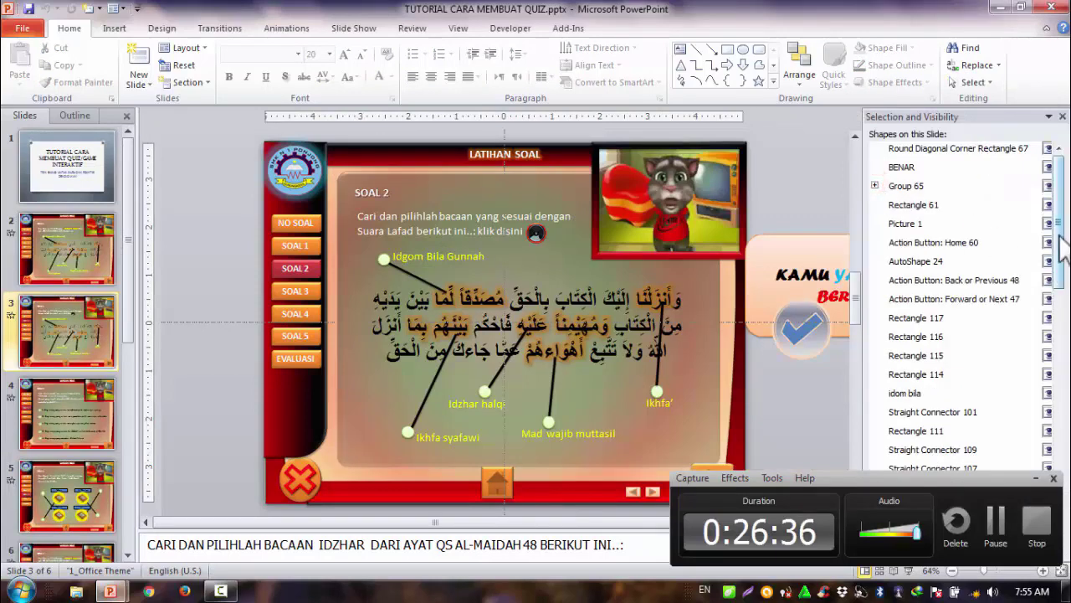
left_click_drag(1061, 245, 1053, 473)
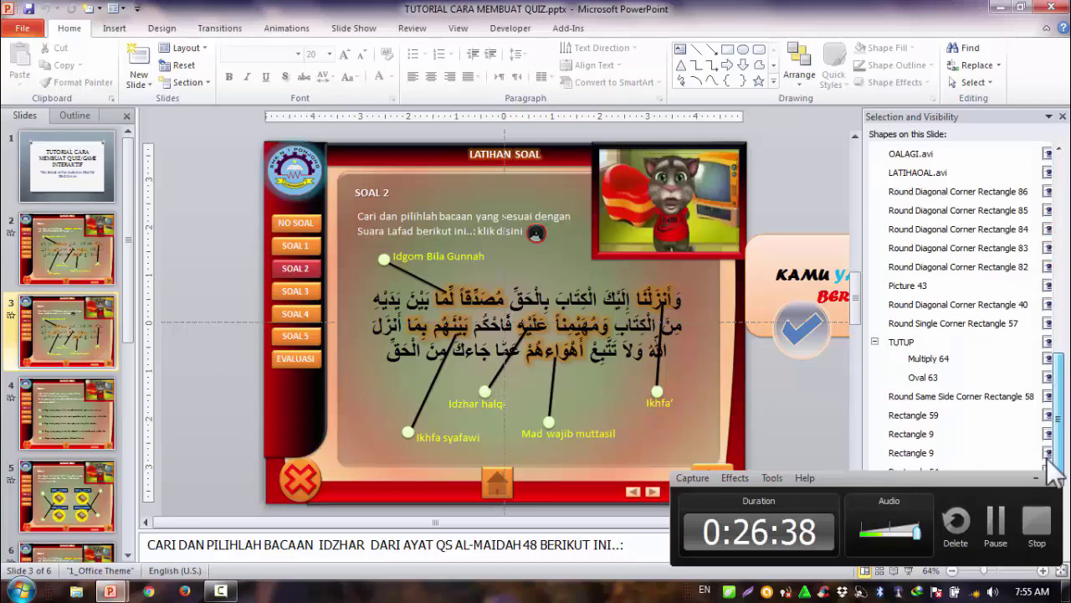
left_click_drag(1056, 456, 1062, 199)
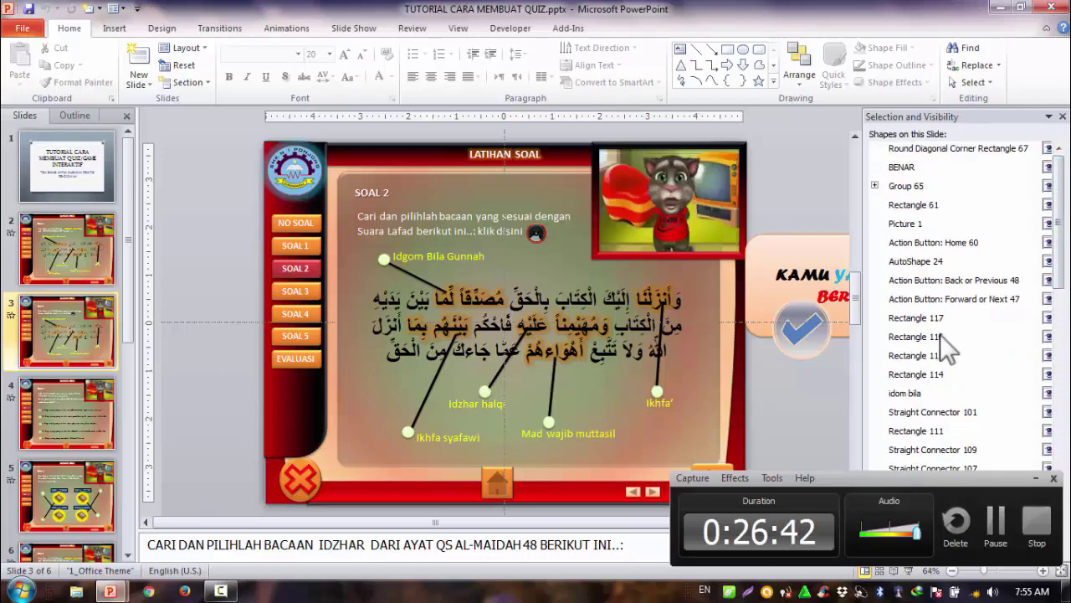
Inspect the Idgom Bila Gunnah label, idom bila and BENAR shapes, then close the Selection Pane
left_click(426, 256)
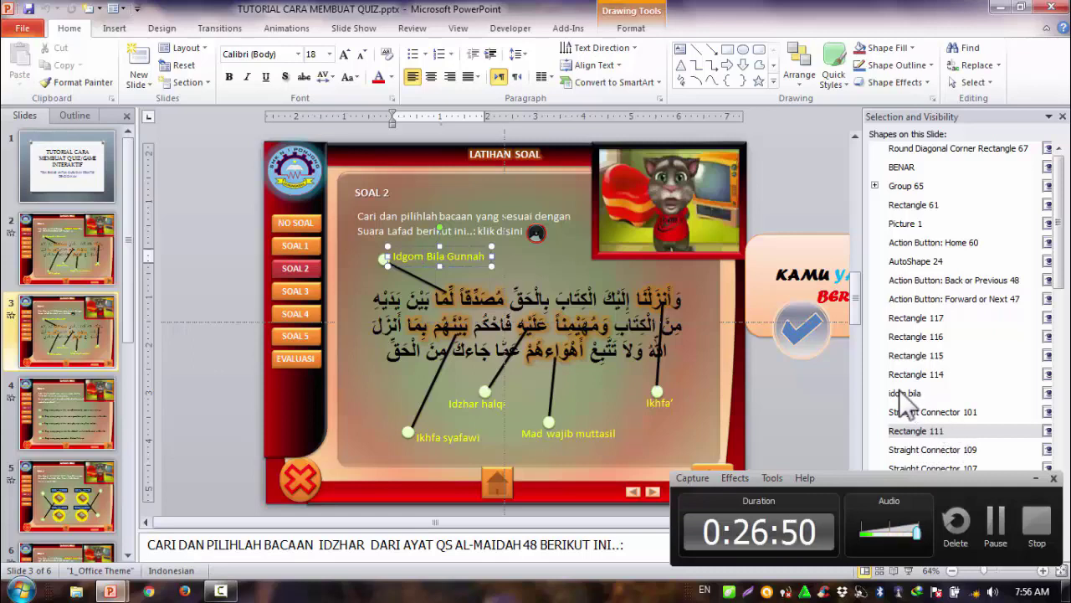
left_click(904, 393)
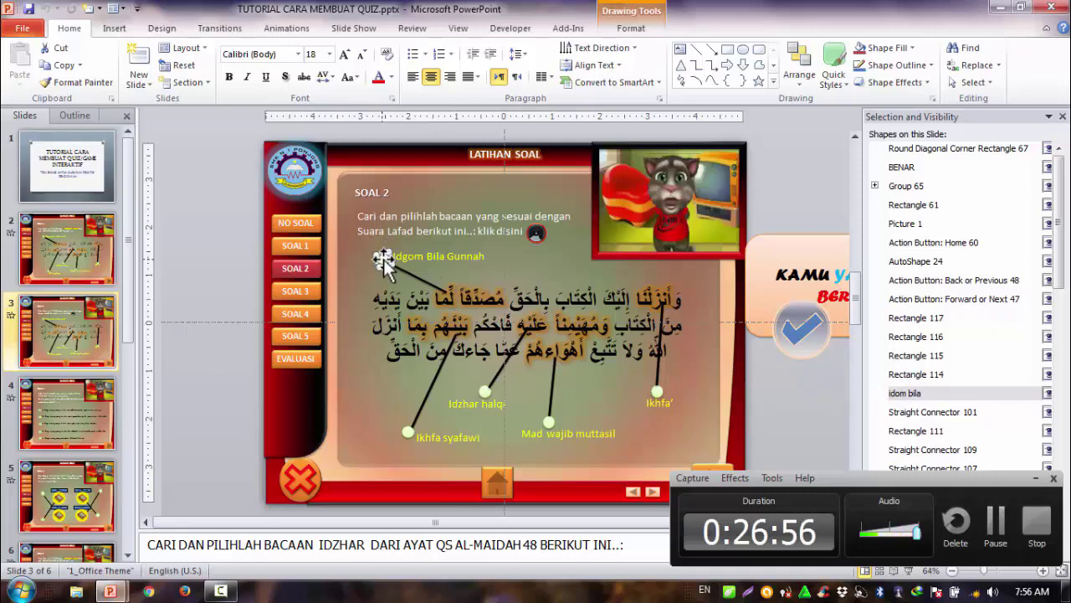
left_click(902, 169)
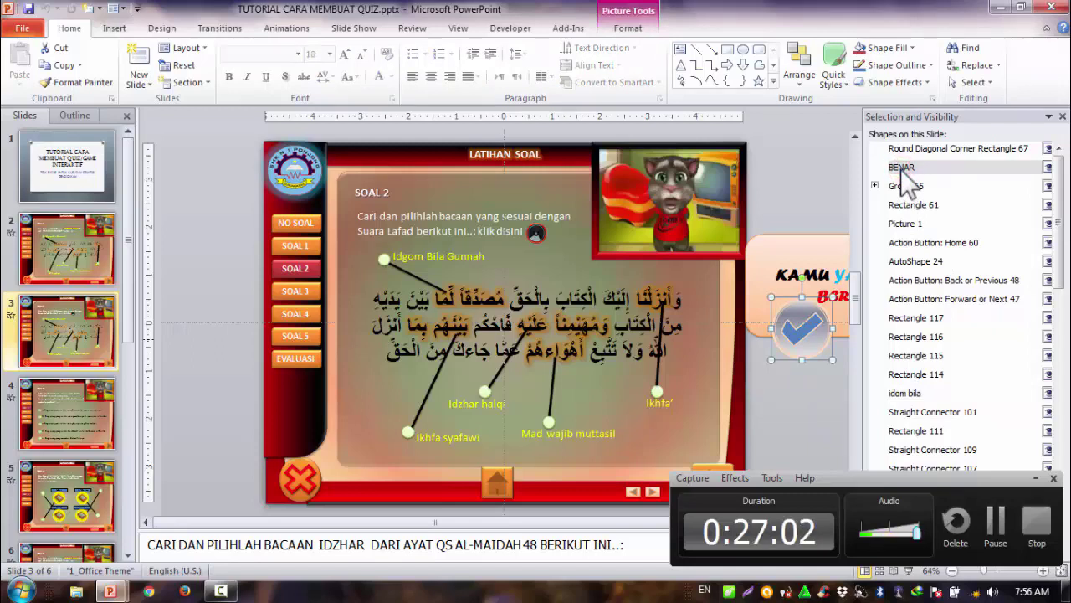
left_click(1059, 343)
scroll(1056, 443, "down", 3)
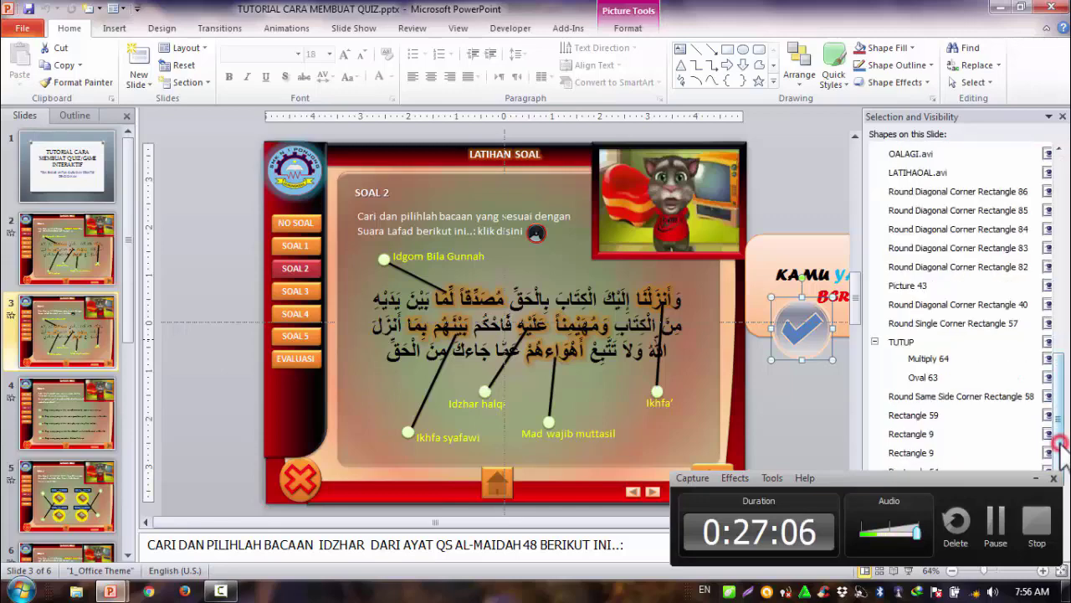
left_click(1062, 161)
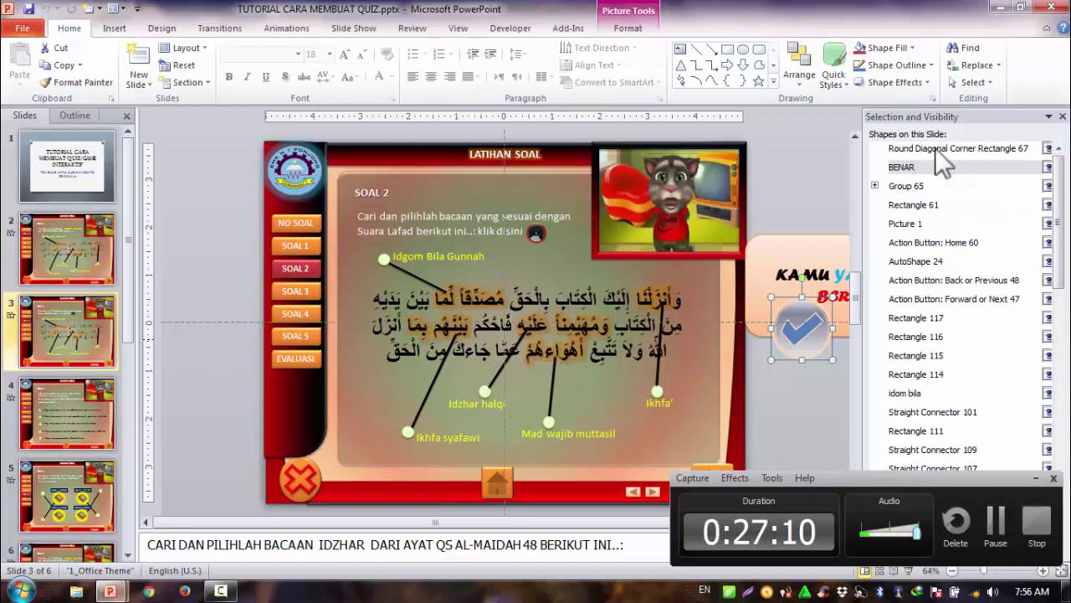
left_click(794, 186)
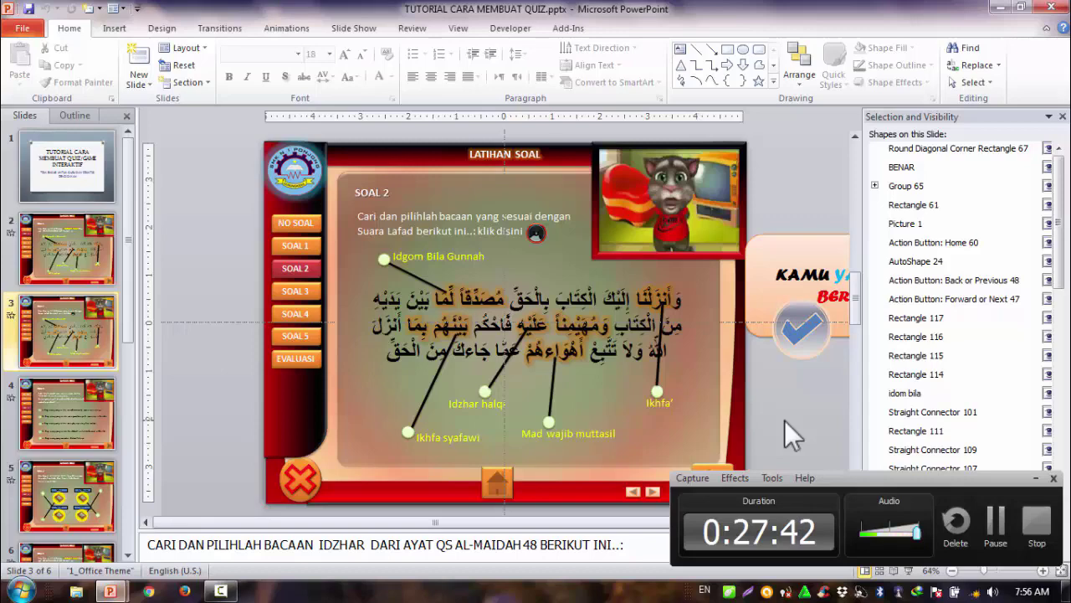
left_click(1061, 117)
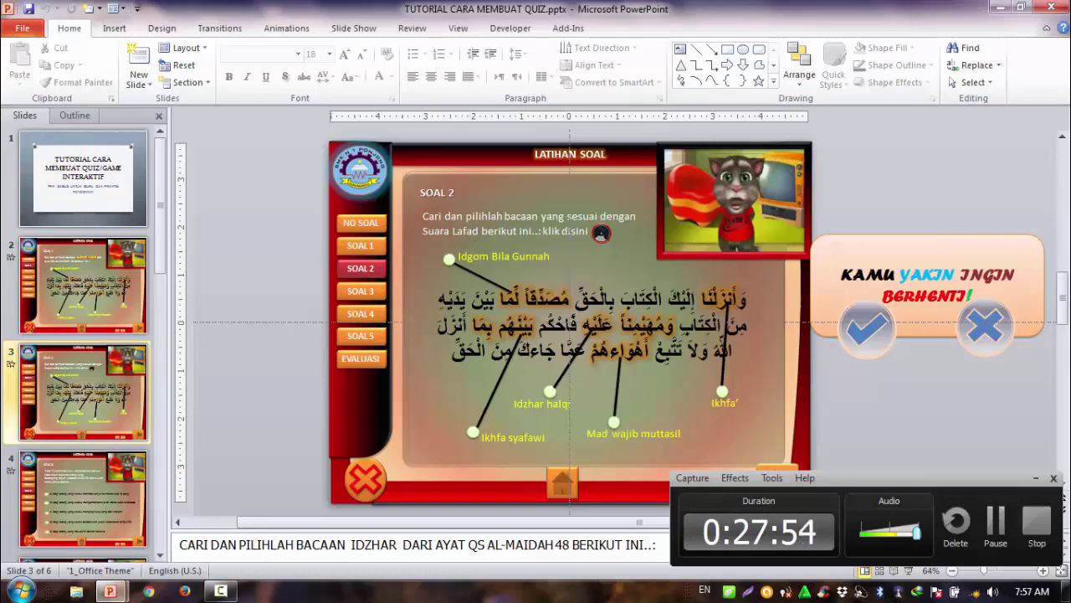
Close TUTORIAL CARA MEMBUAT QUIZ to return to OPTIMALISASI FUNGSI TRIGGER
left_click(1052, 6)
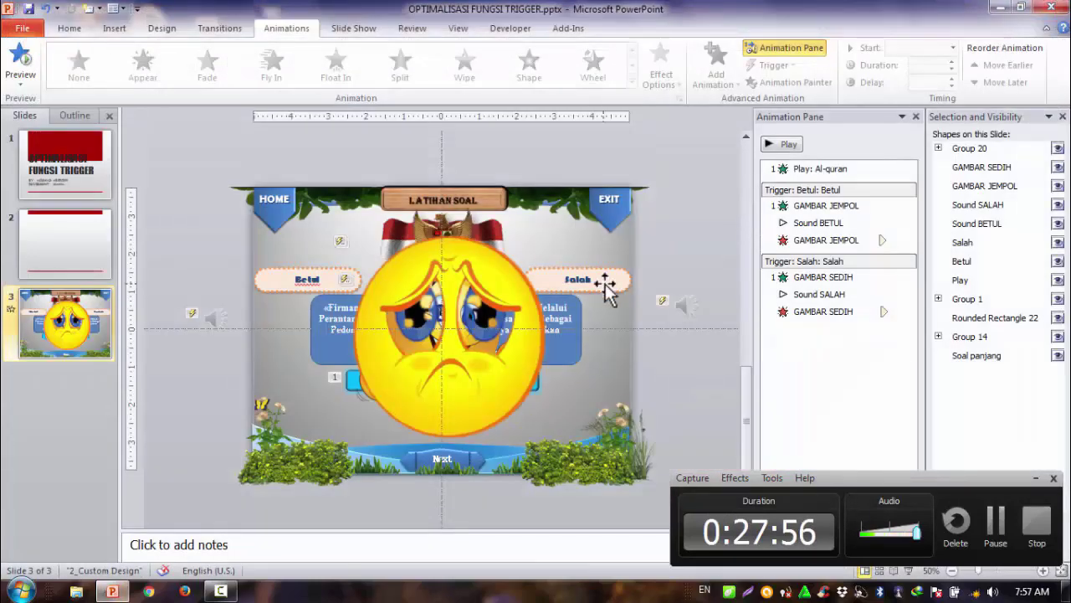
left_click(668, 139)
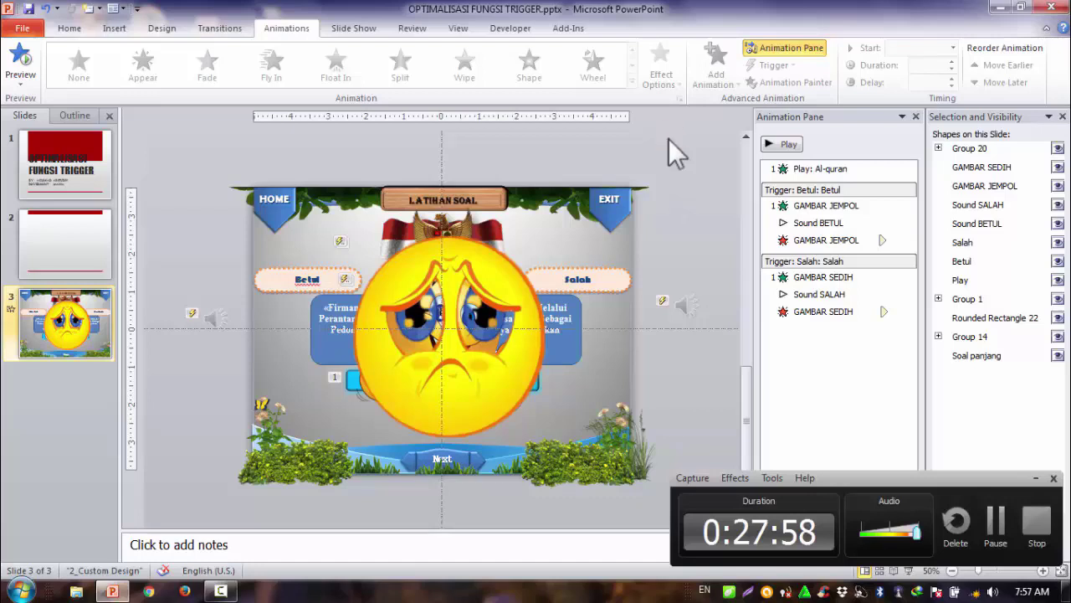